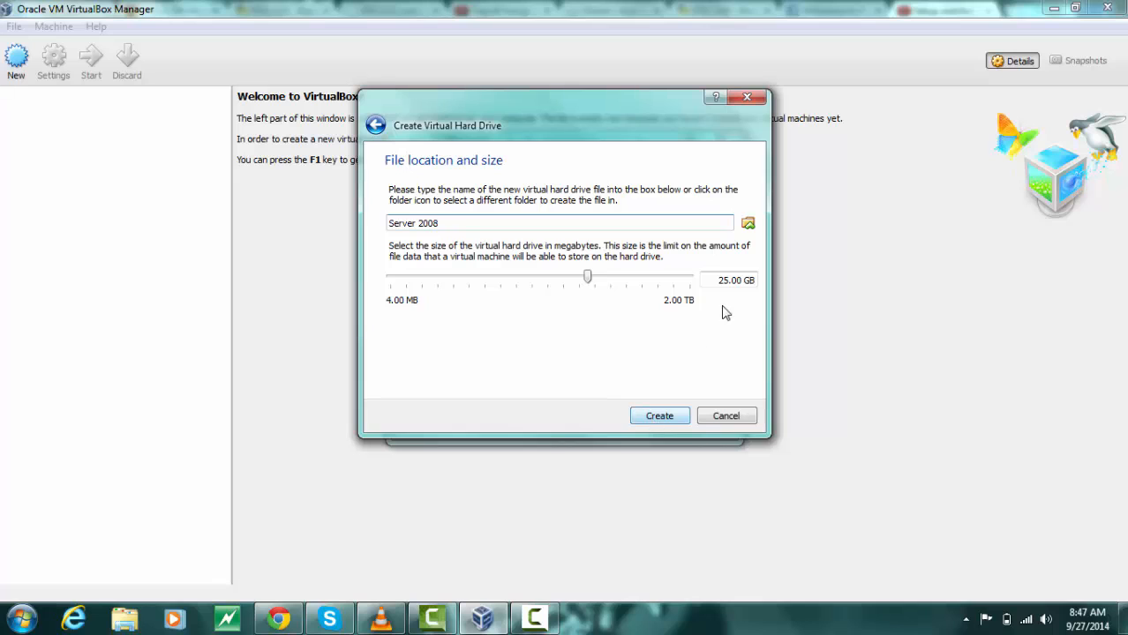
# Create the 25.00 GB virtual hard drive named Server 2008
pyautogui.click(725, 281)
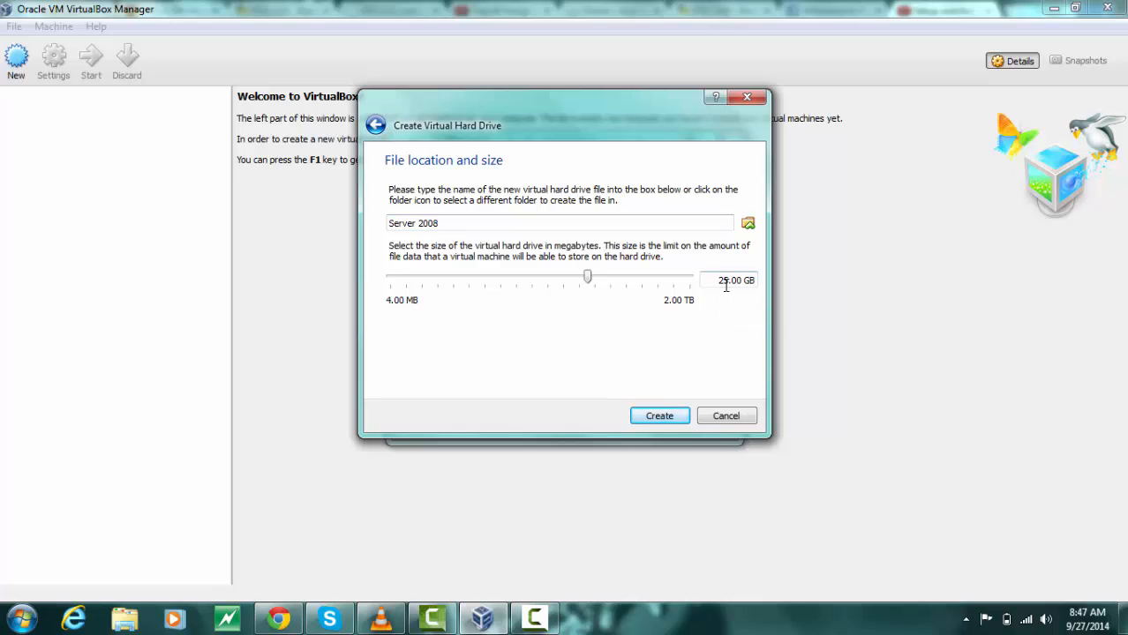
pyautogui.click(657, 418)
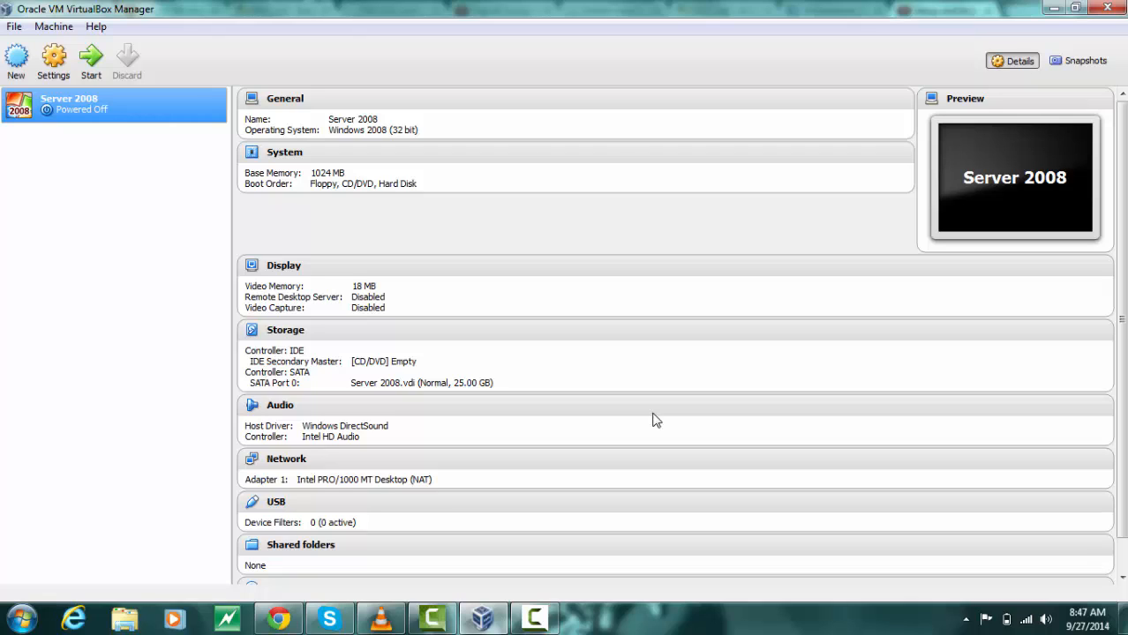
# Start the Server 2008 virtual machine using the WindowsServer 2008 ISO file as its start-up disk
pyautogui.doubleClick(60, 113)
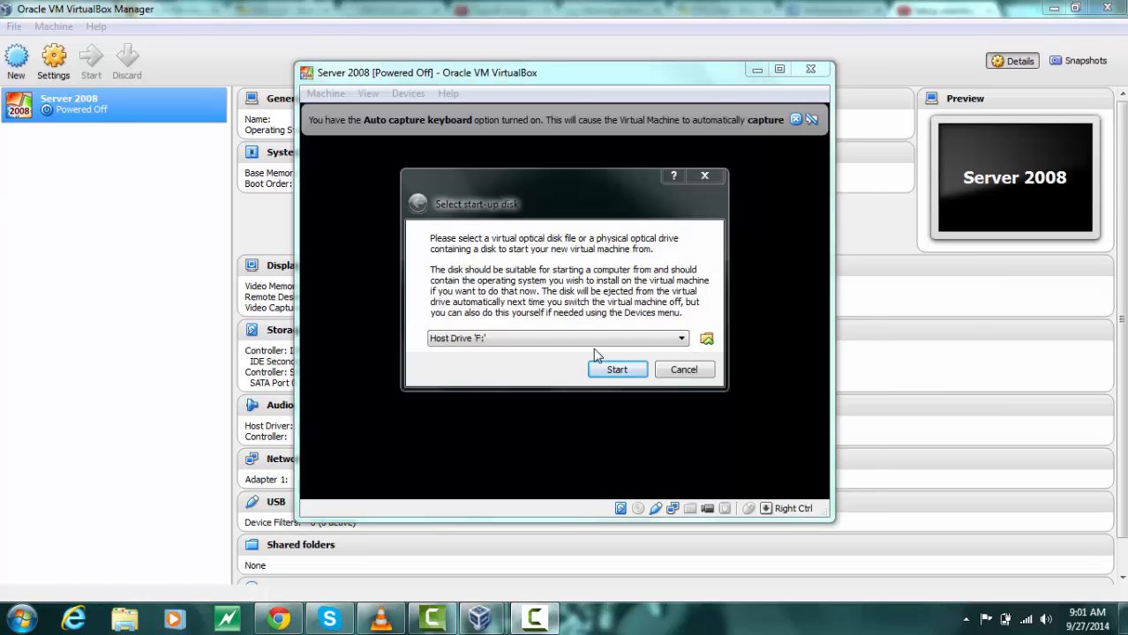
pyautogui.click(707, 340)
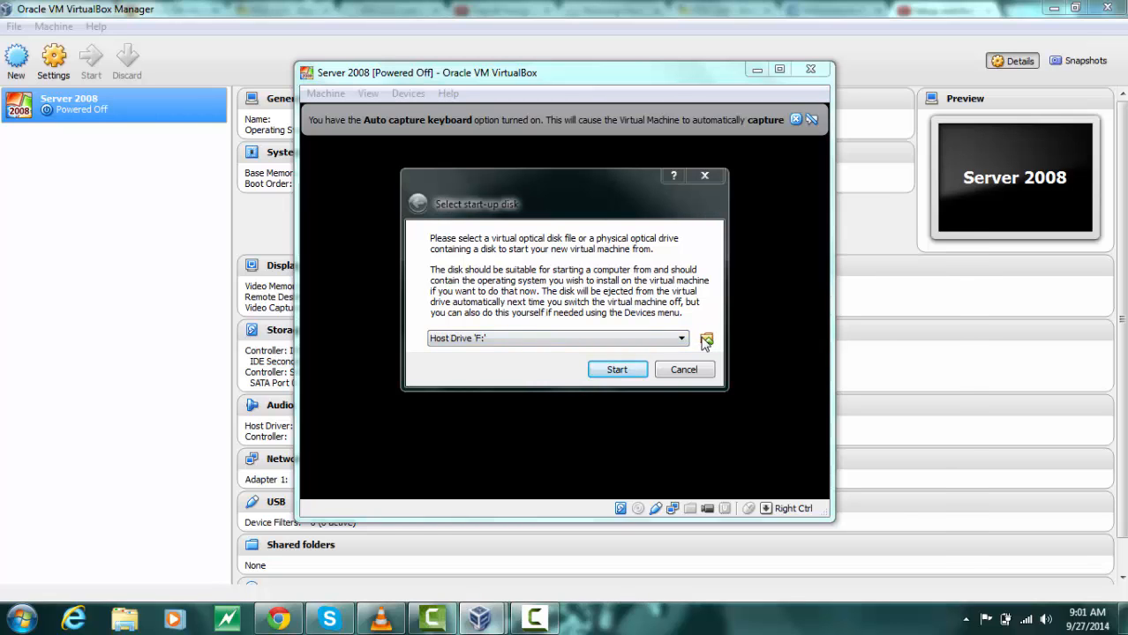
pyautogui.click(627, 380)
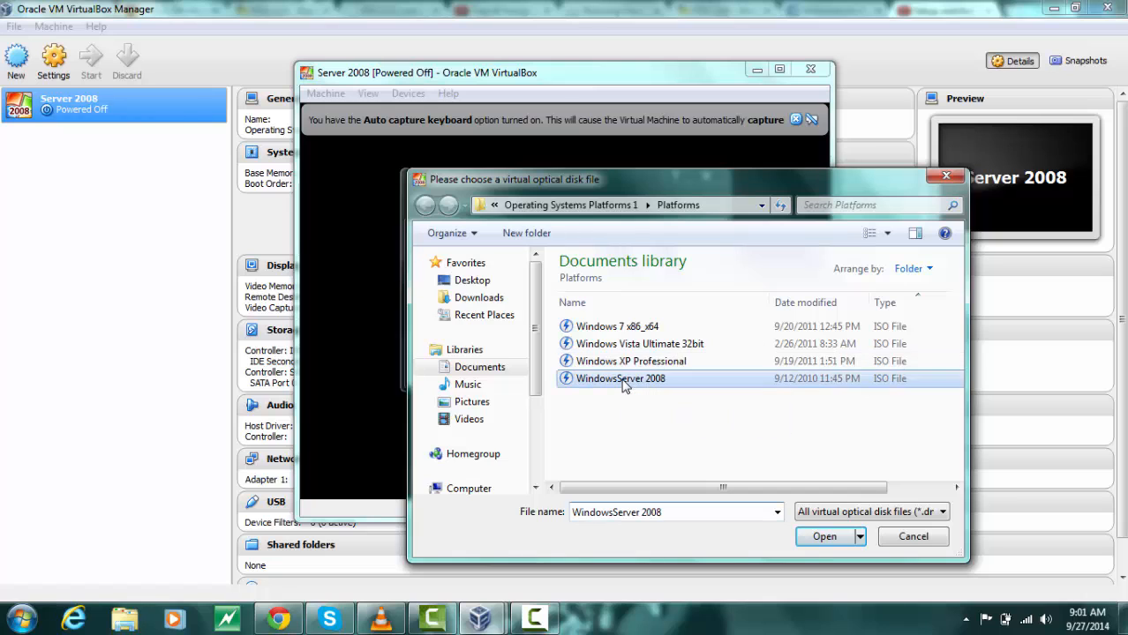
pyautogui.click(828, 536)
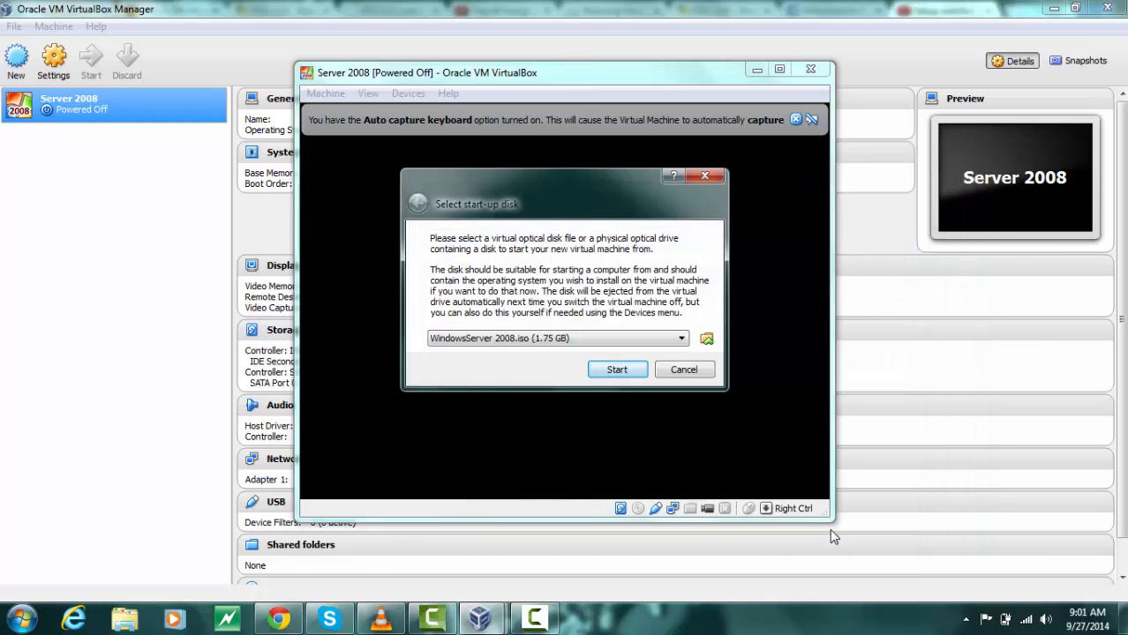
pyautogui.press('Return')
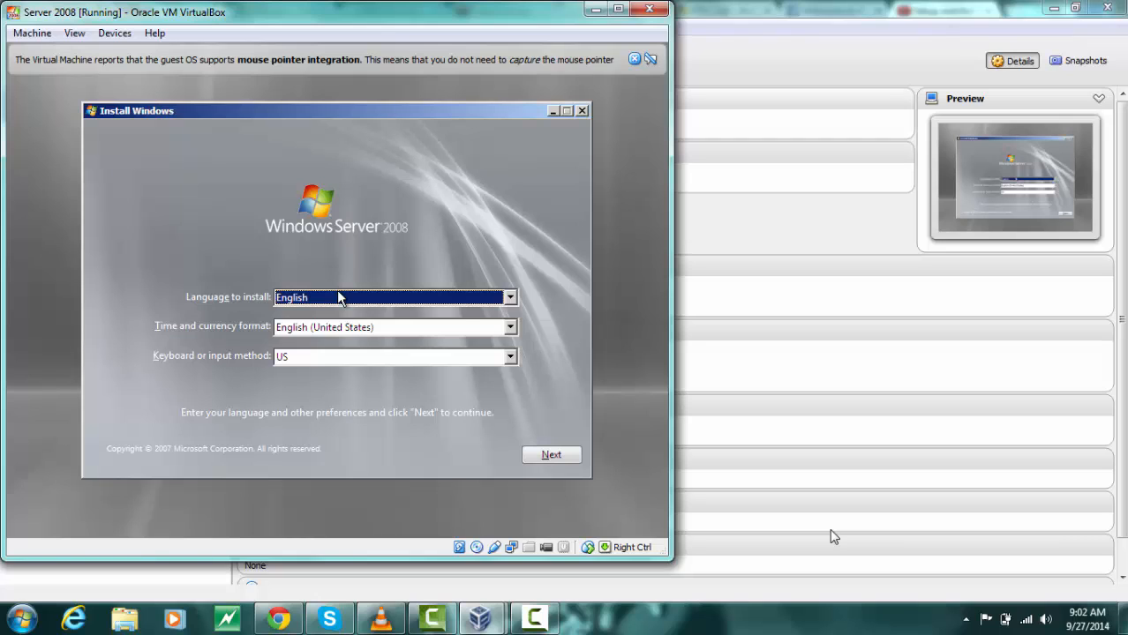
# Keep the default language, time and keyboard settings and begin the Windows installation
pyautogui.click(542, 457)
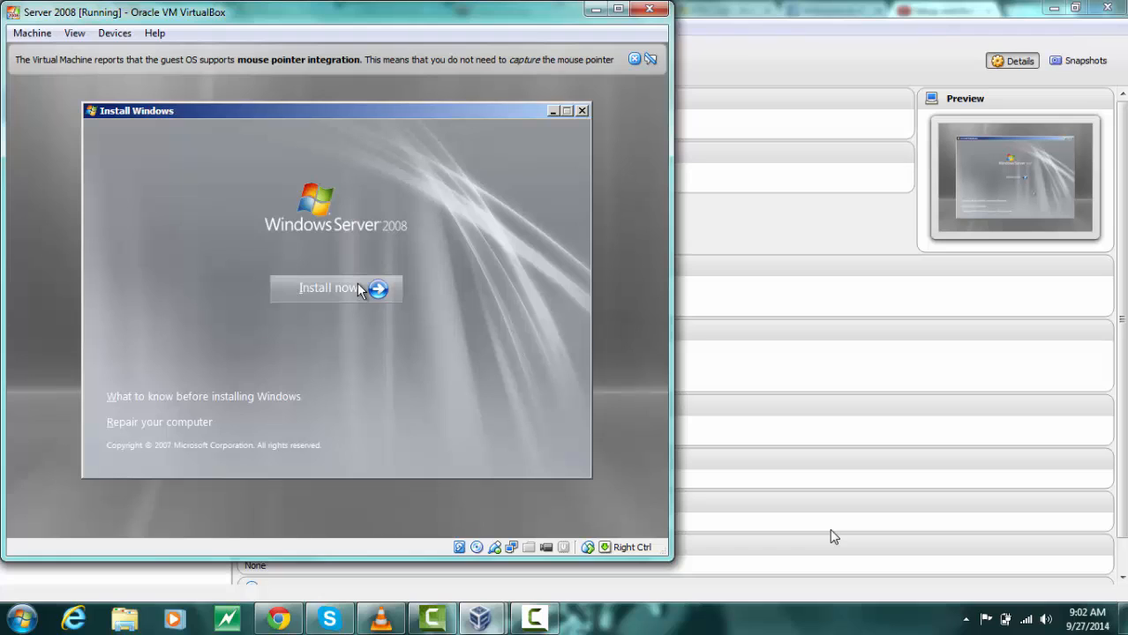
pyautogui.click(381, 292)
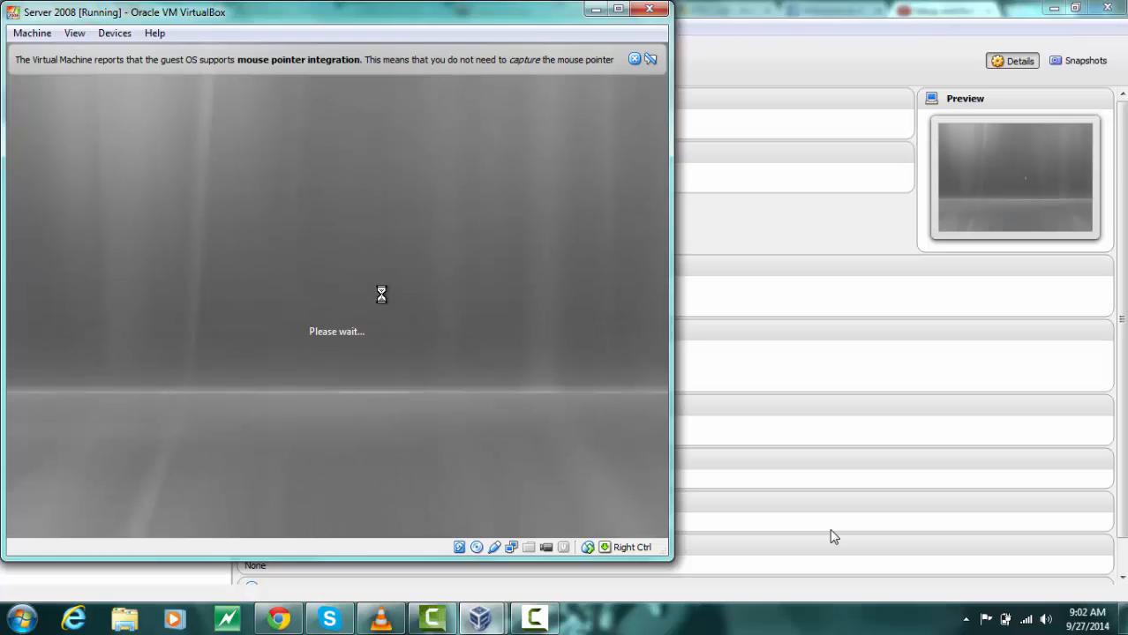
pyautogui.click(633, 59)
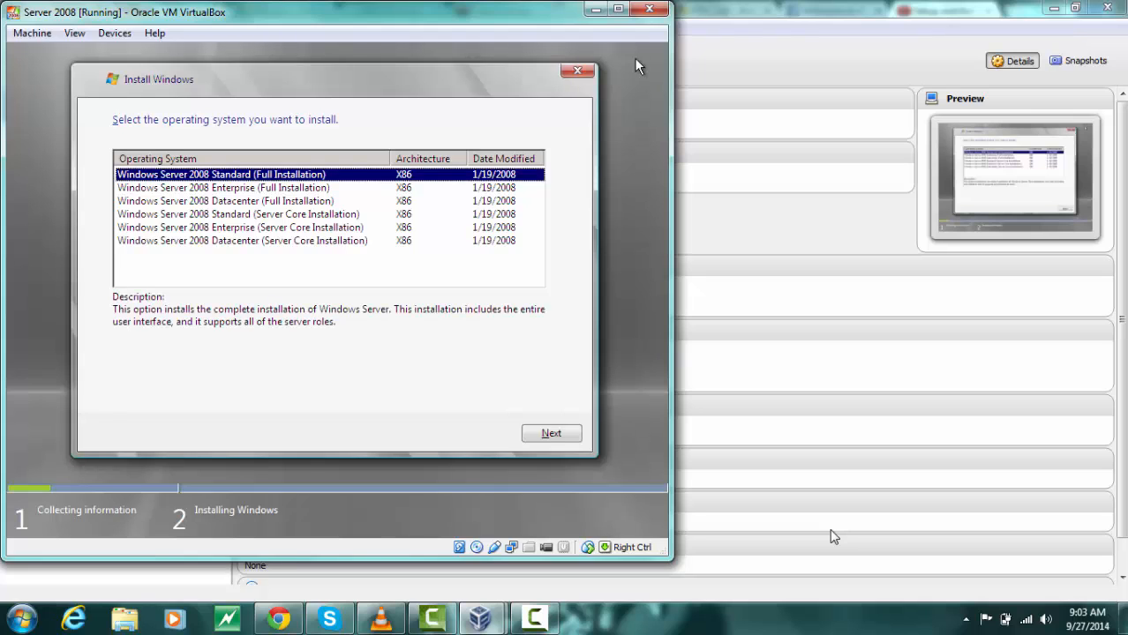
# Choose Windows Server 2008 Enterprise (Full Installation) and accept the license terms
pyautogui.click(253, 189)
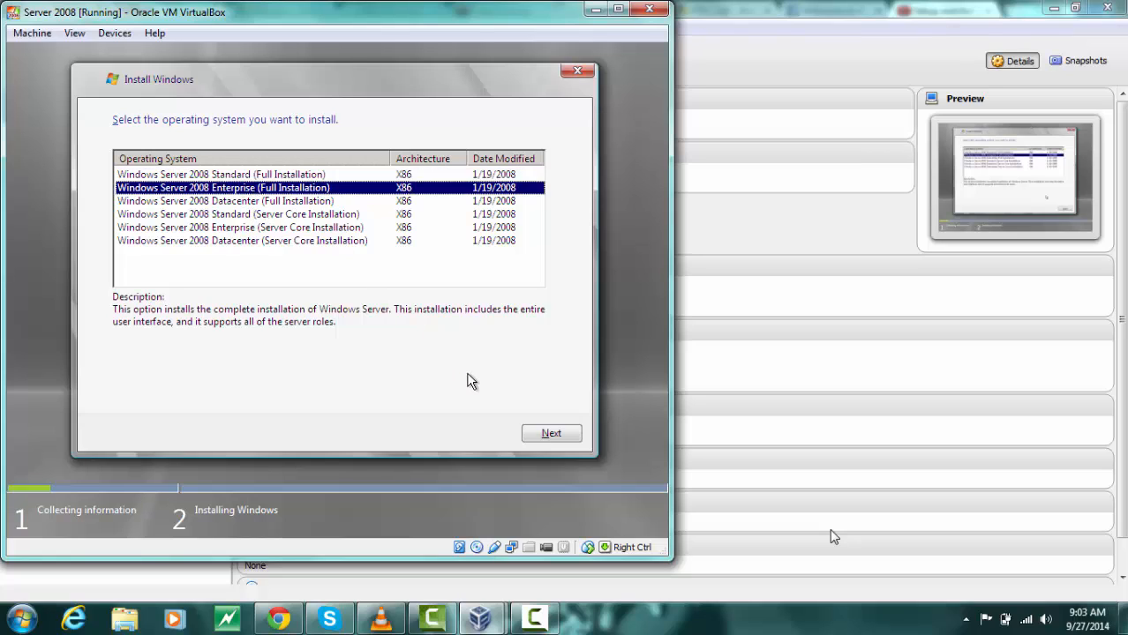
pyautogui.click(534, 434)
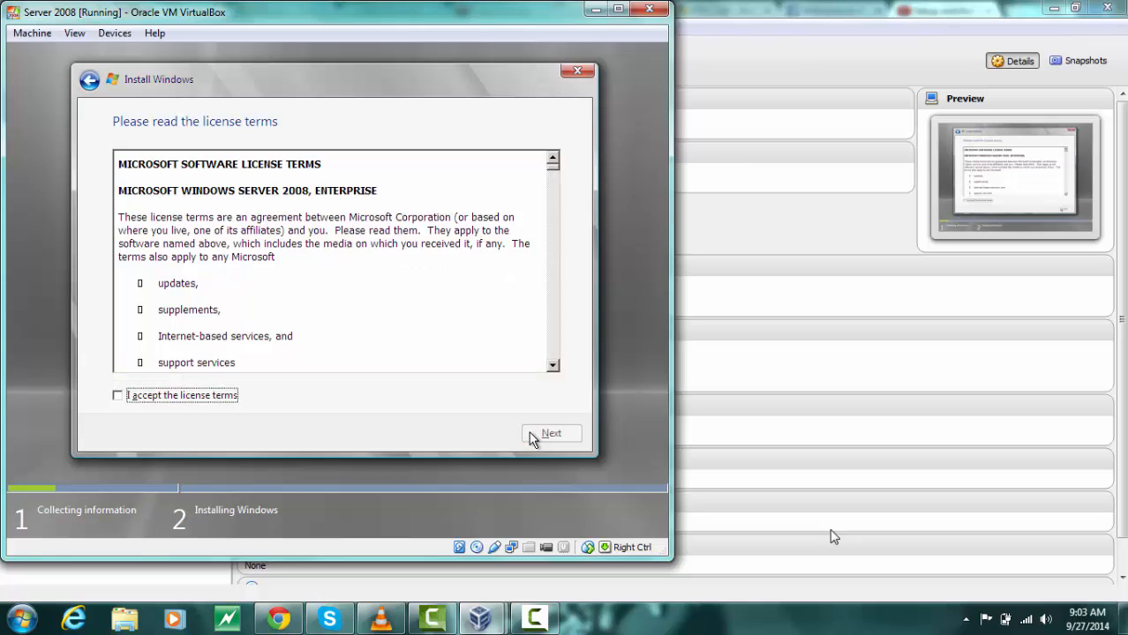
pyautogui.click(118, 397)
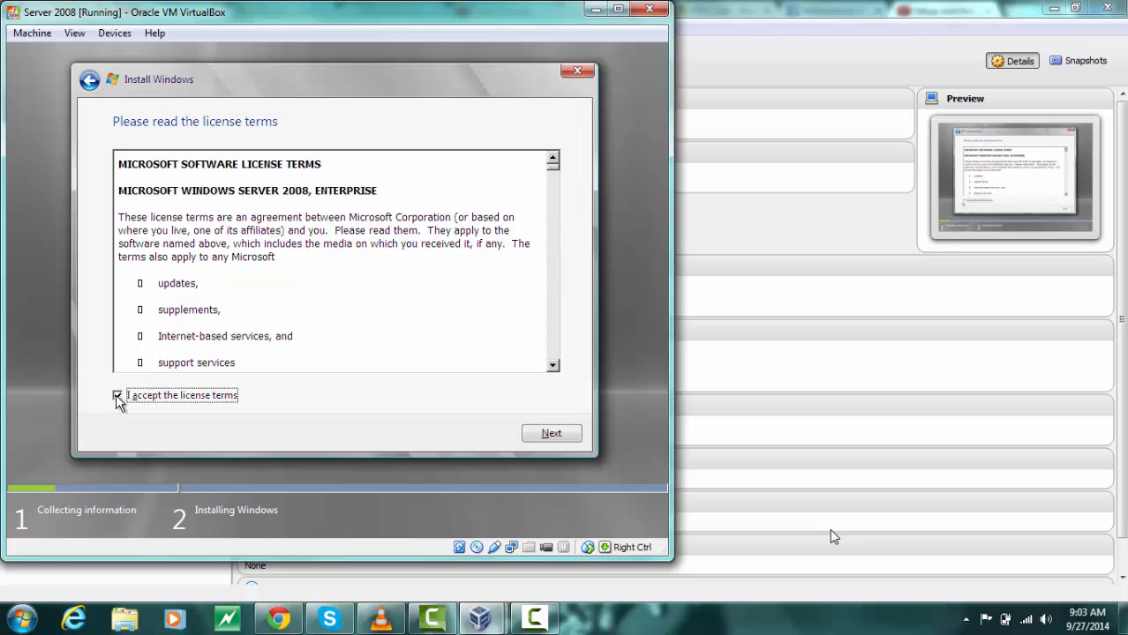
pyautogui.click(536, 436)
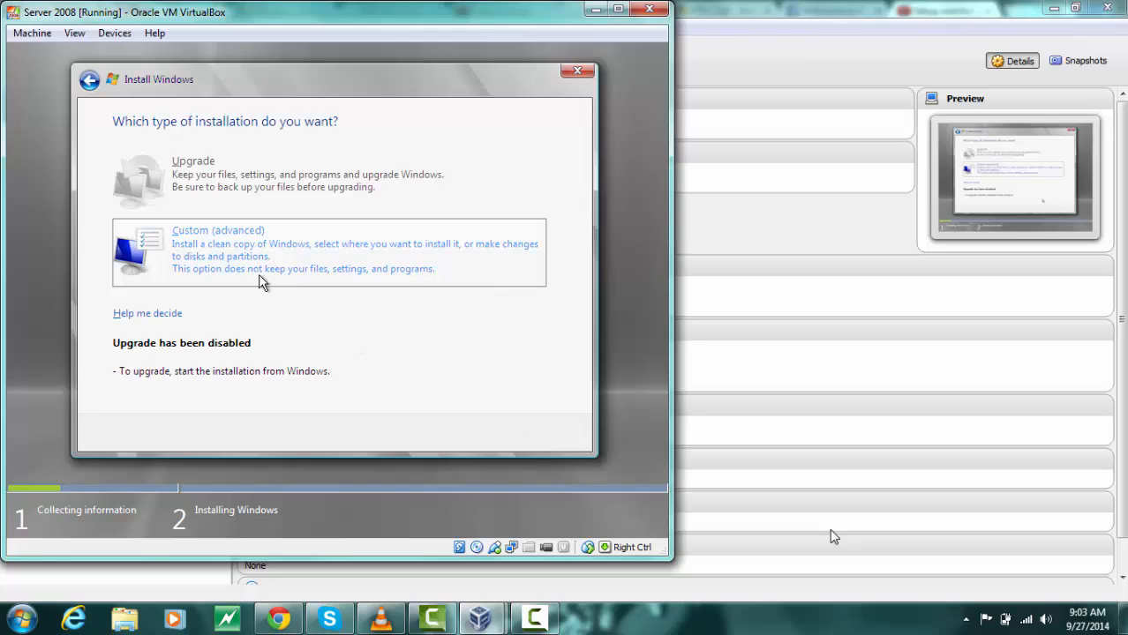
# Choose a custom installation and install Windows on a new 10000 MB partition of Disk 0
pyautogui.click(223, 256)
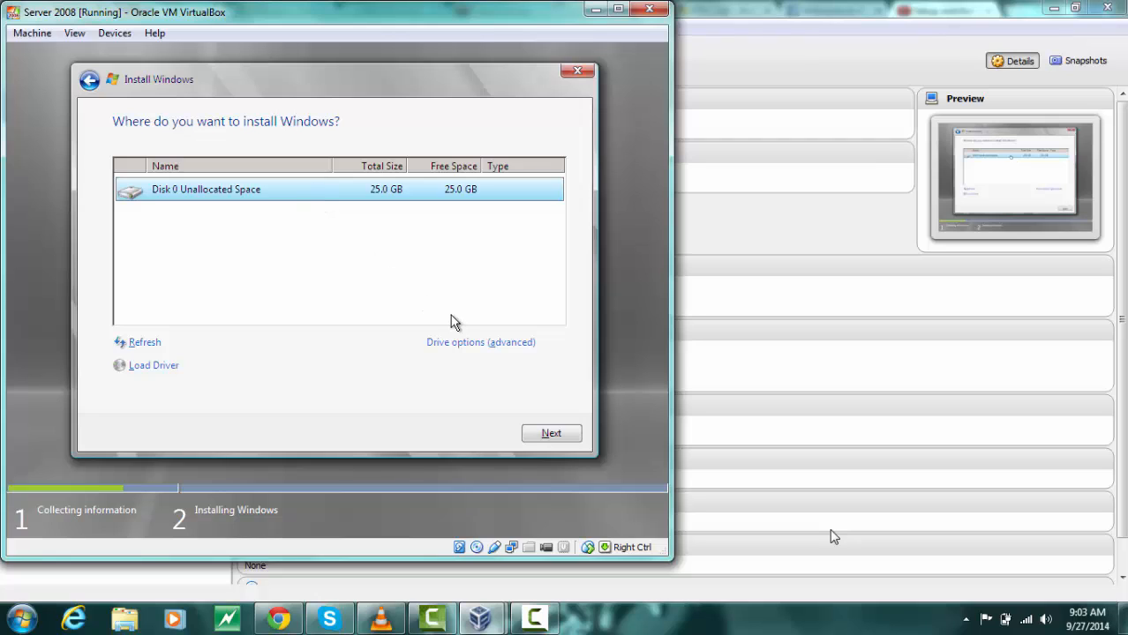
pyautogui.click(456, 343)
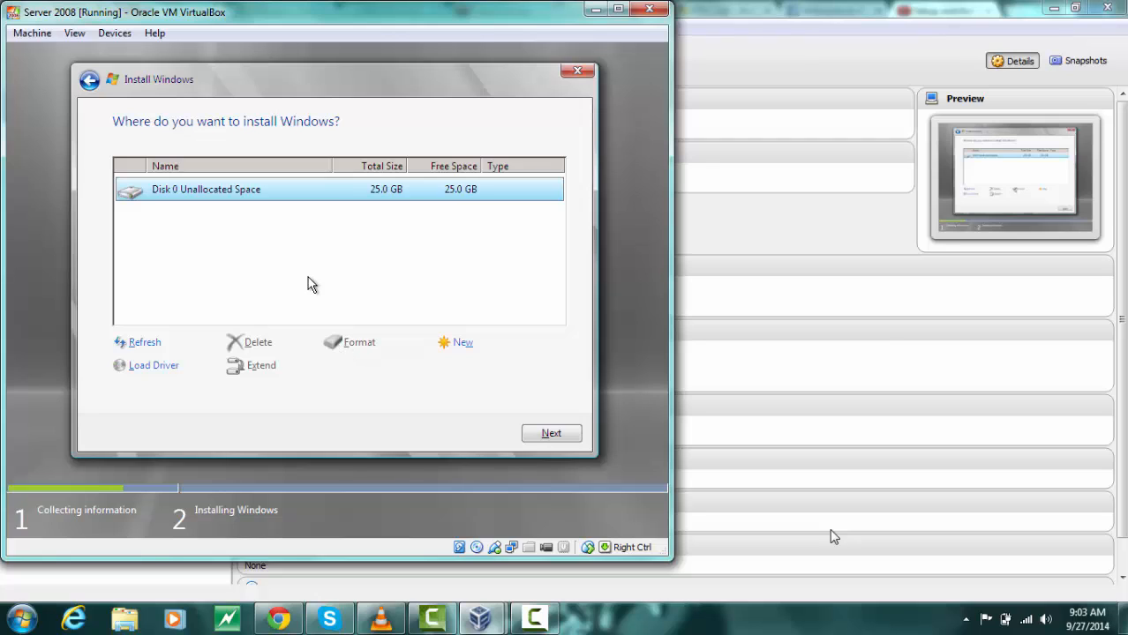
pyautogui.click(452, 344)
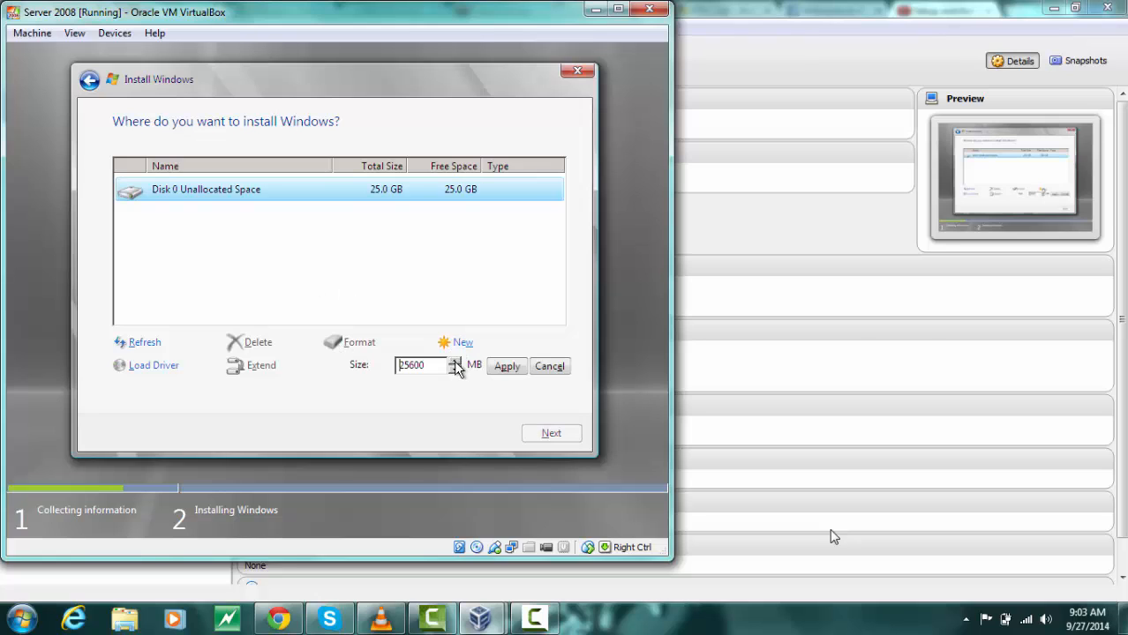
pyautogui.click(454, 372)
pyautogui.click(455, 372)
pyautogui.click(455, 372)
pyautogui.click(455, 372)
pyautogui.click(455, 372)
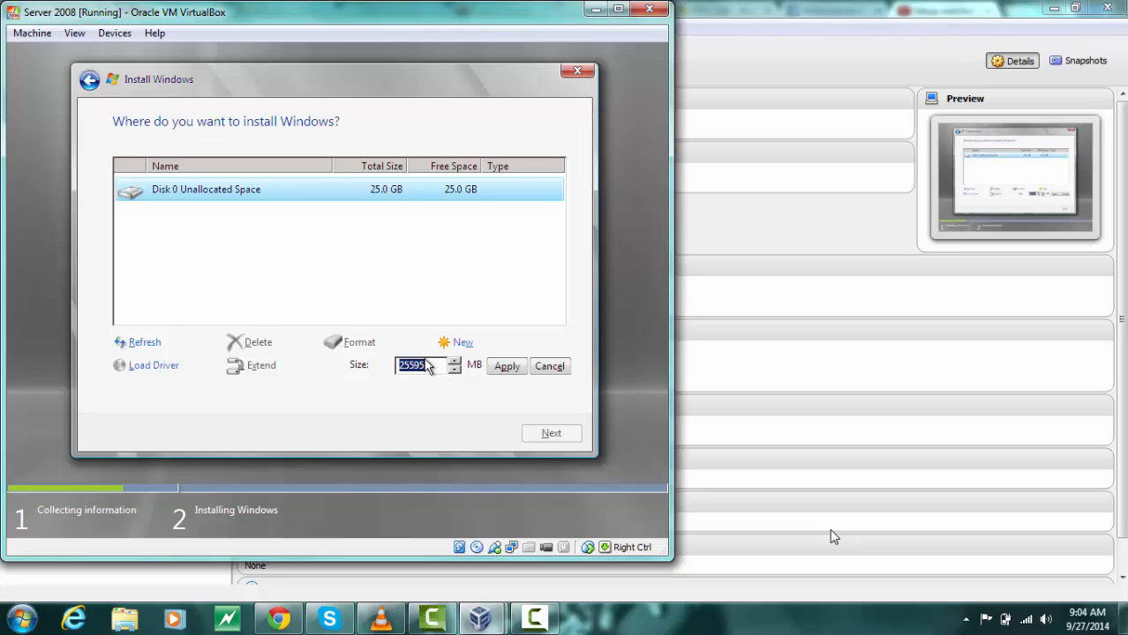
pyautogui.write('10000')
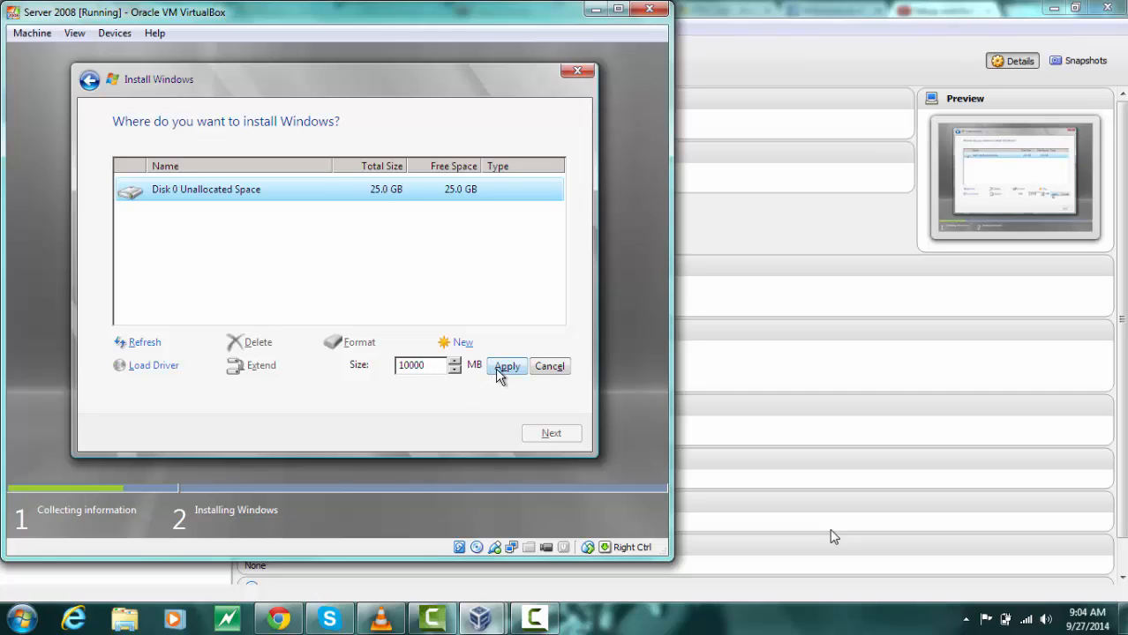
pyautogui.click(506, 368)
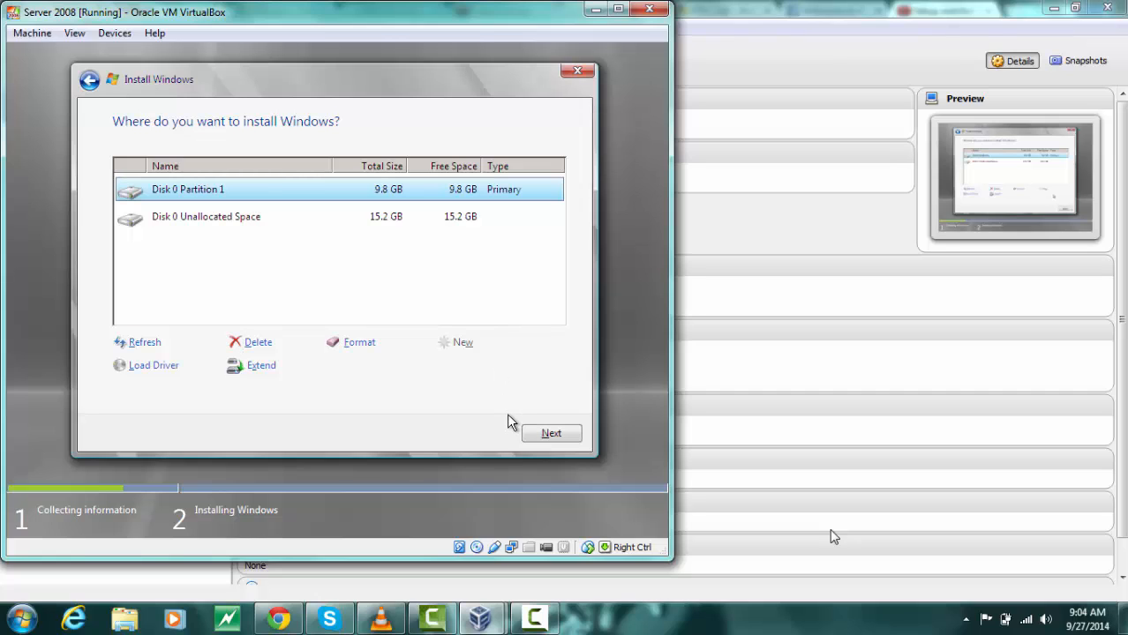
pyautogui.click(549, 433)
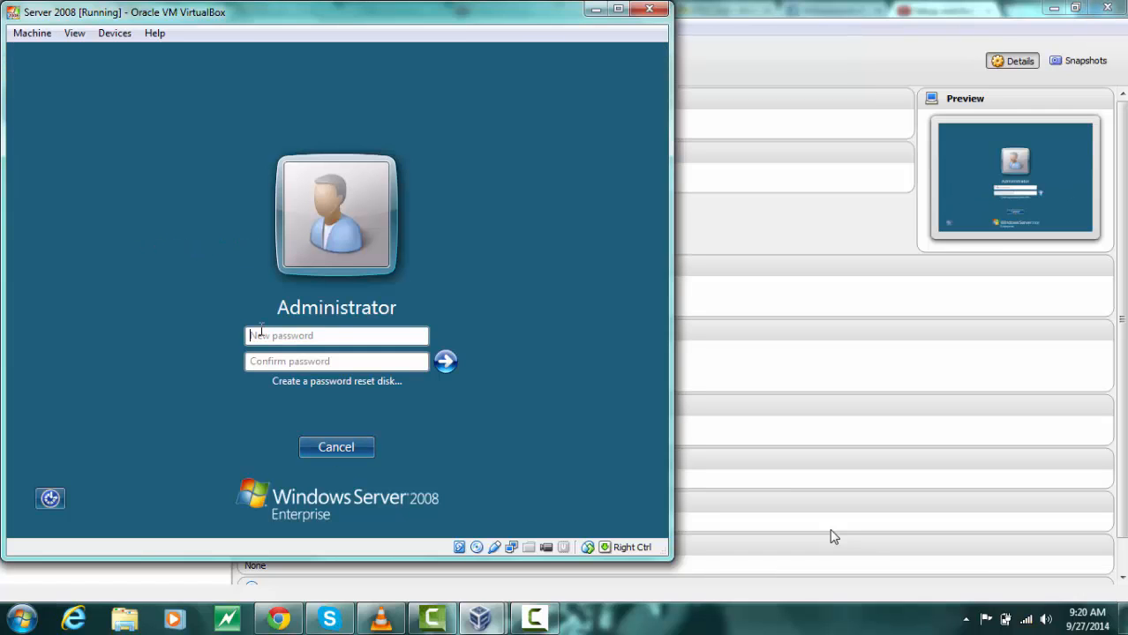
# Enter and confirm a new Administrator account password at first logon
pyautogui.write('p')
pyautogui.press('Tab')
pyautogui.write('p')
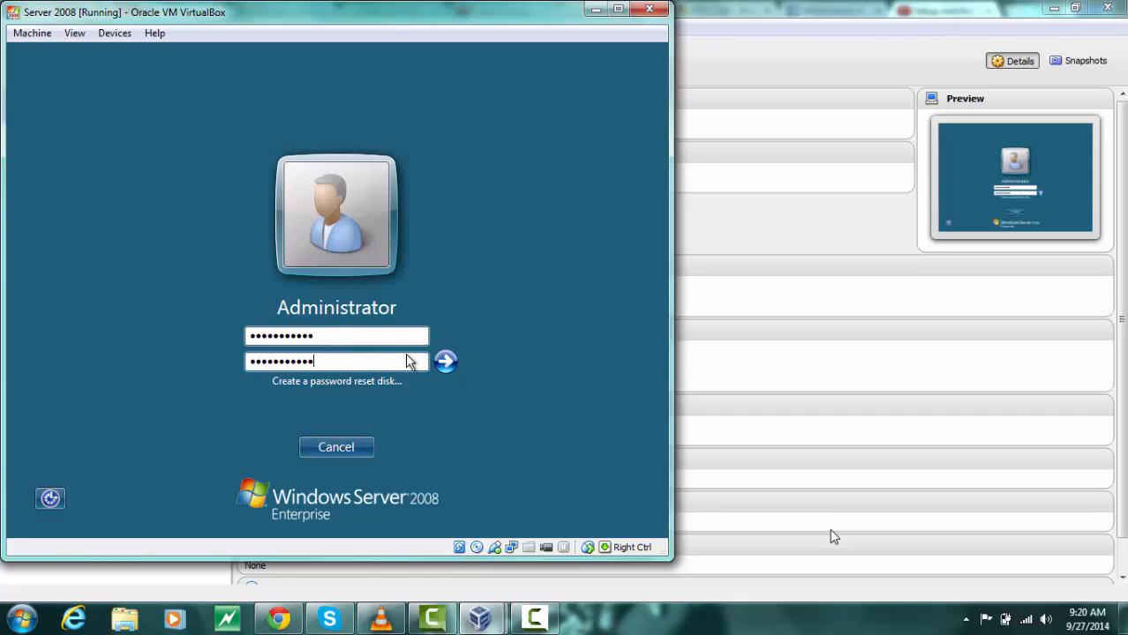
pyautogui.click(449, 365)
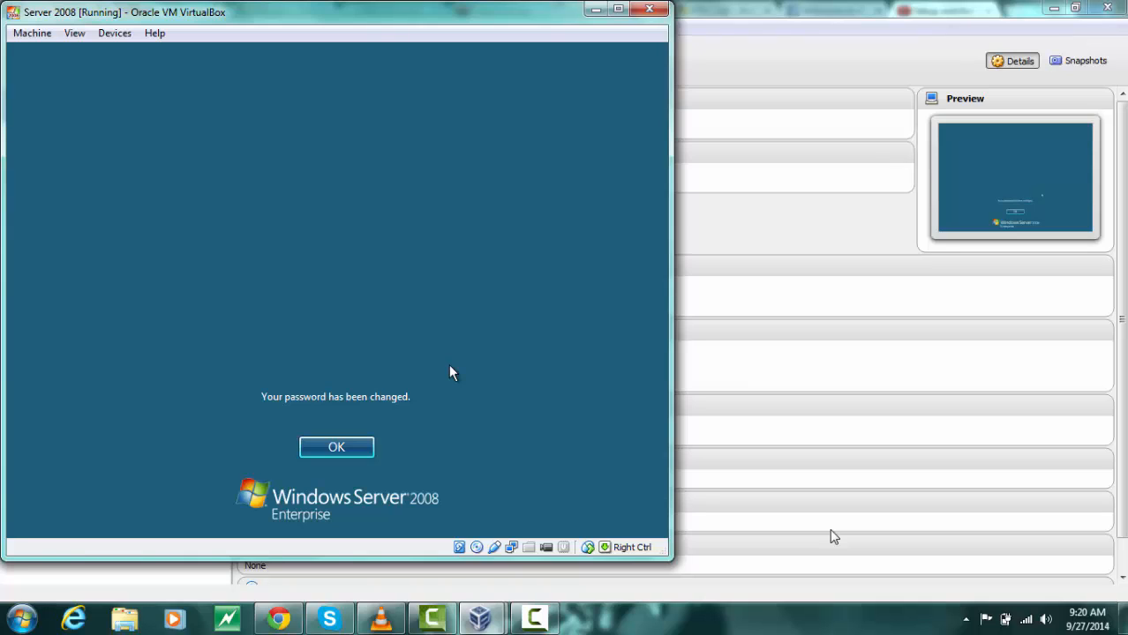
pyautogui.click(322, 450)
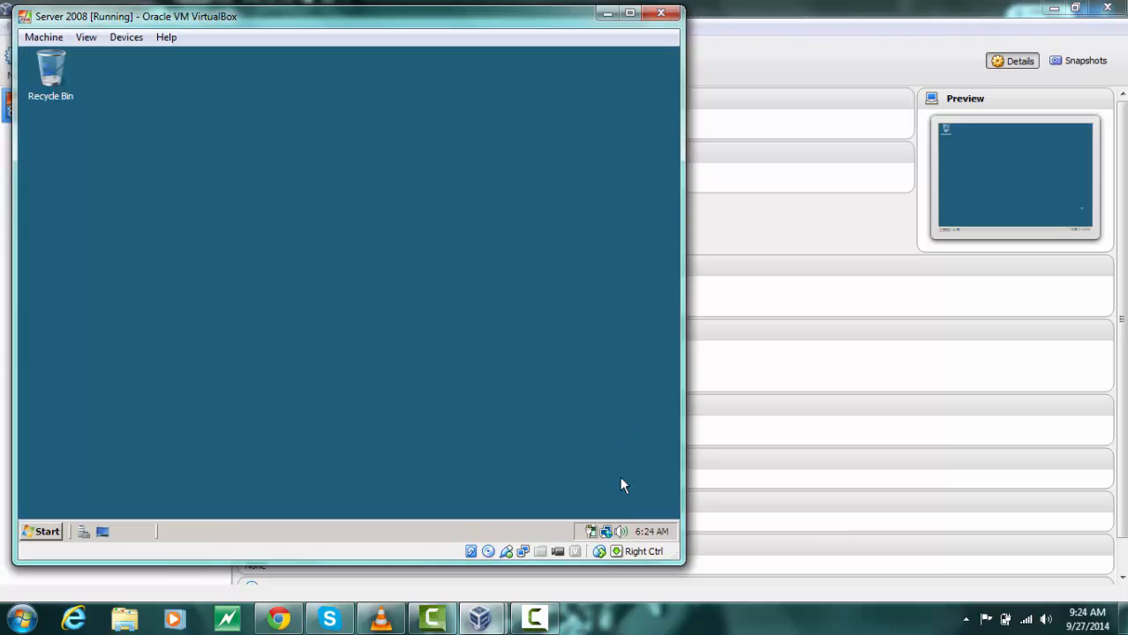
# Open the Local Area Connection properties through Network and Sharing Center and disable Internet Protocol Version 6
pyautogui.rightClick(606, 534)
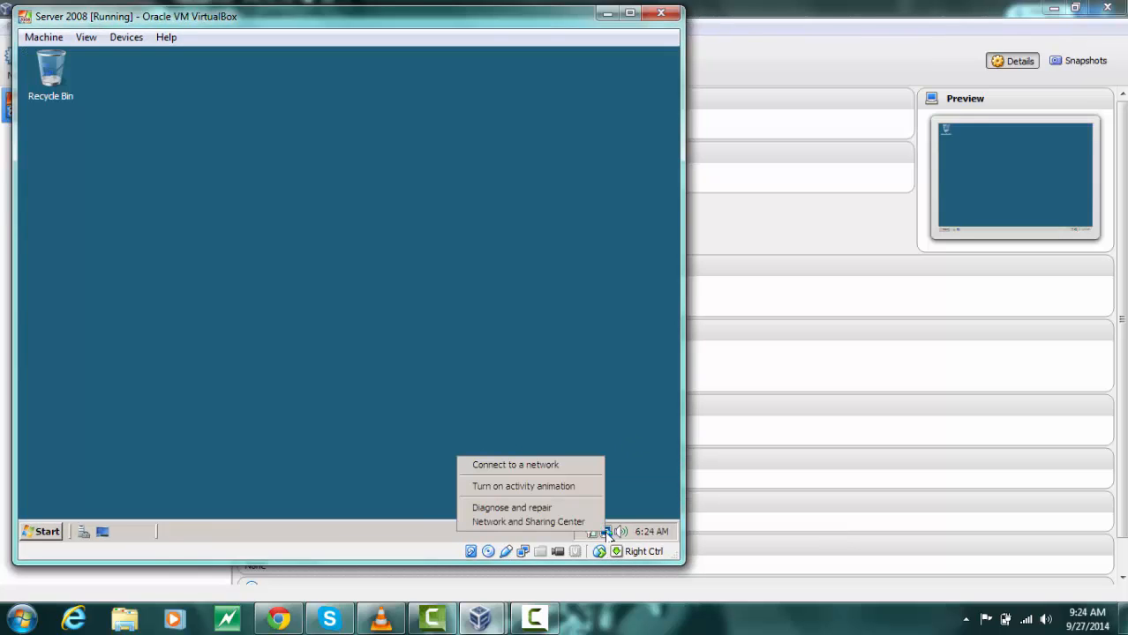
pyautogui.click(537, 524)
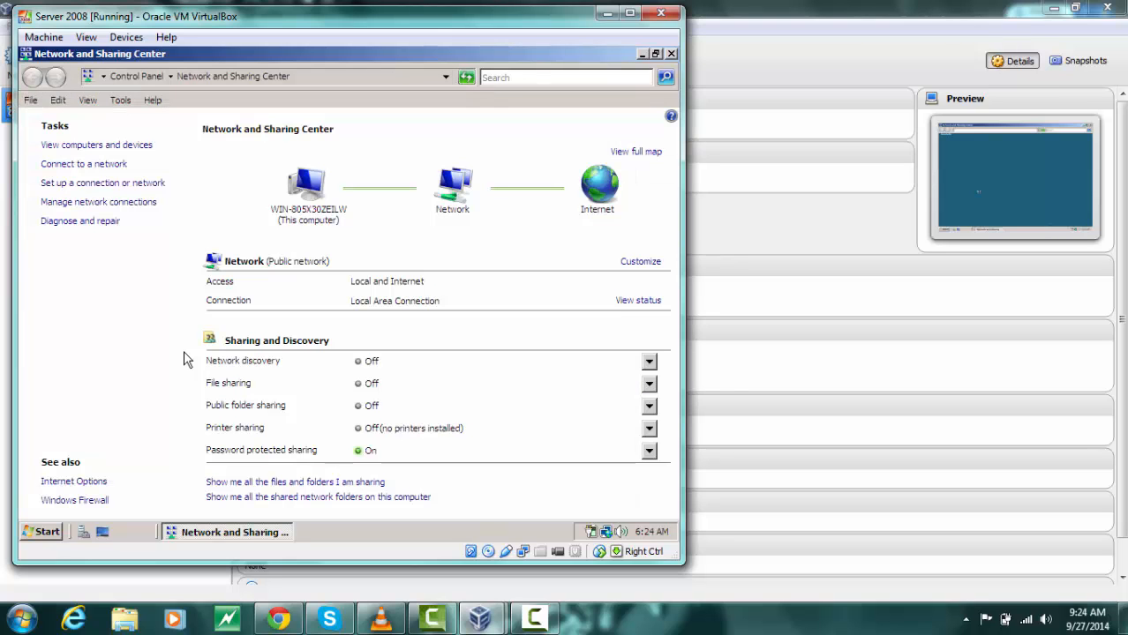
pyautogui.click(118, 205)
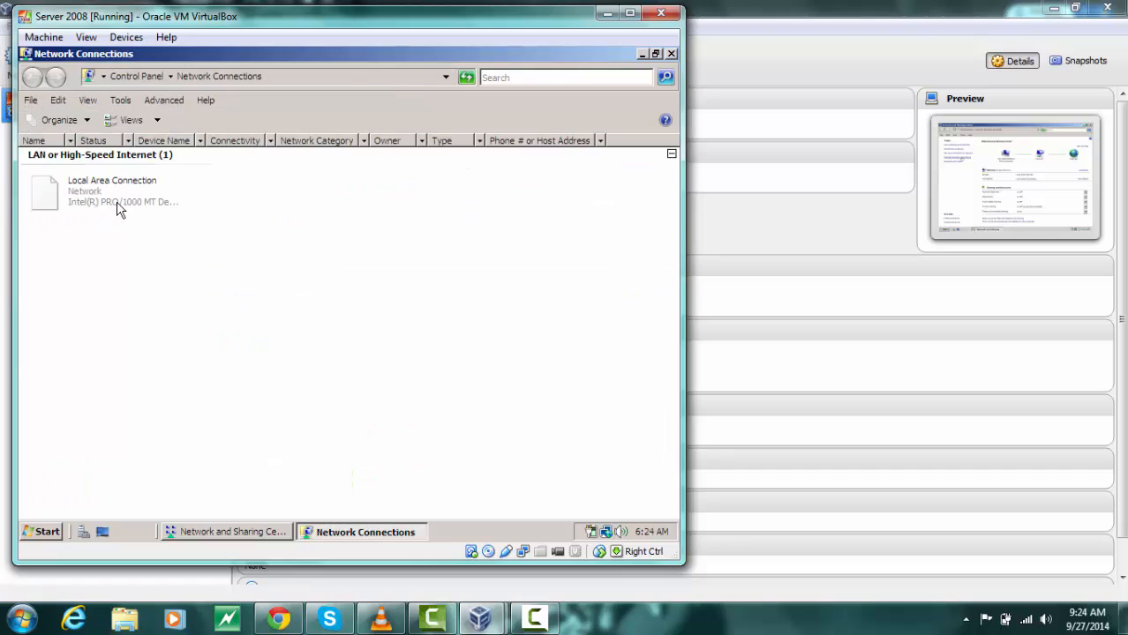
pyautogui.rightClick(88, 181)
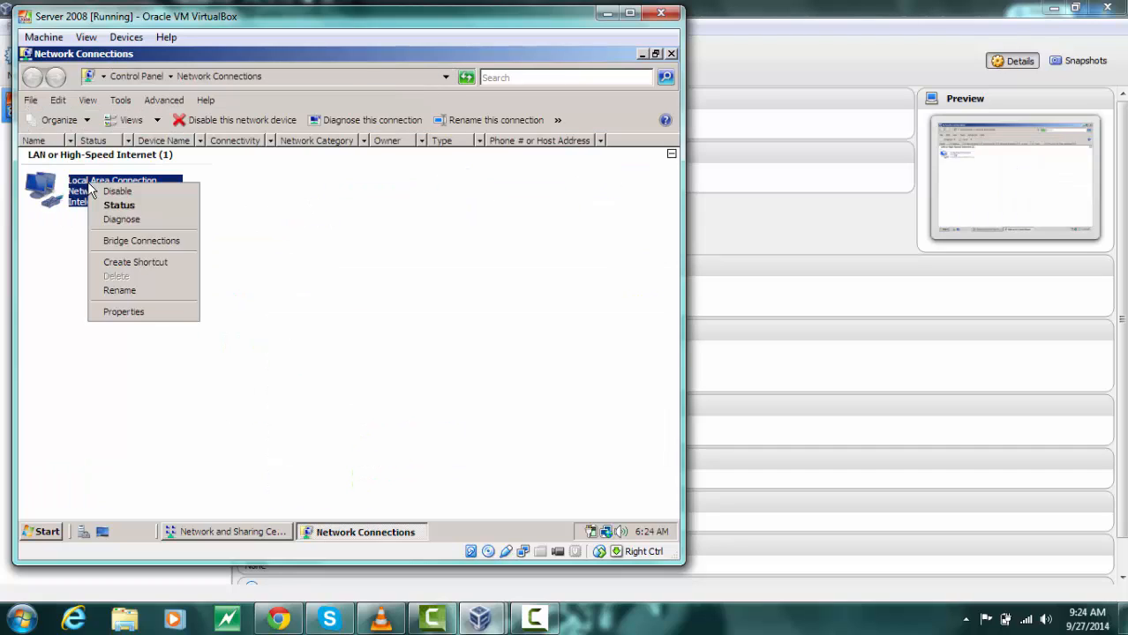
pyautogui.click(125, 313)
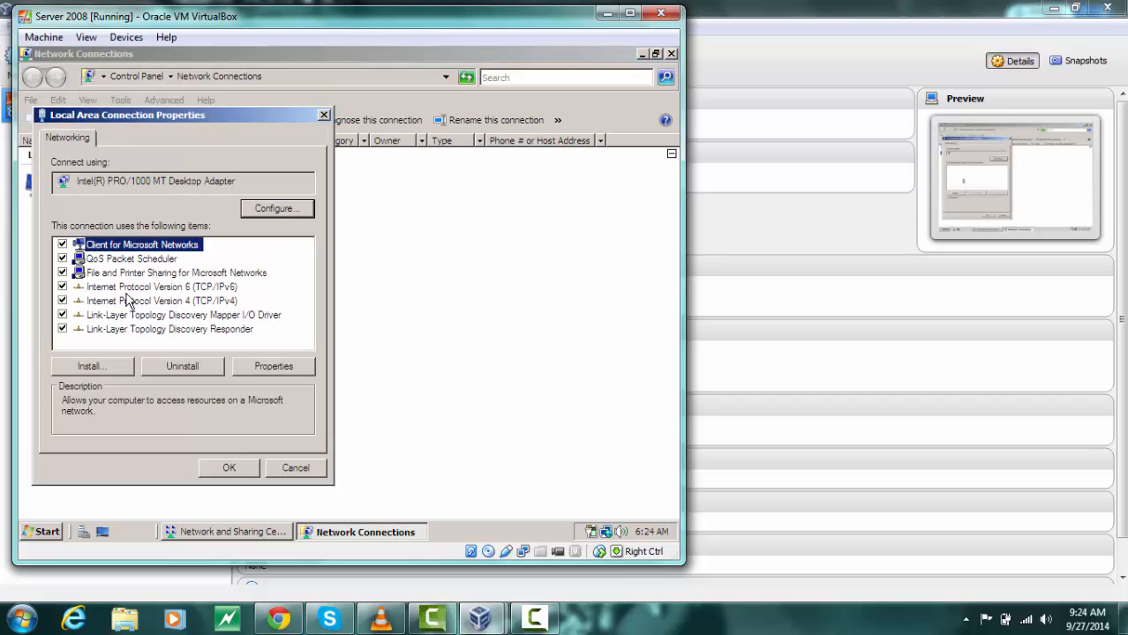
pyautogui.click(62, 287)
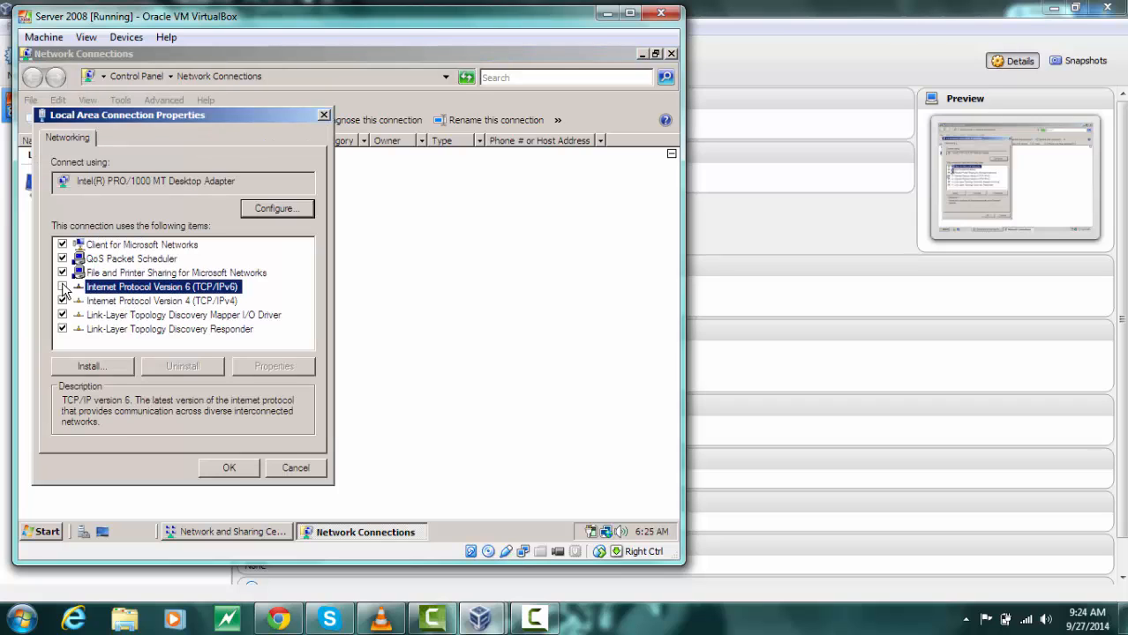
# Assign the static IPv4 address 192.168.0.1 to the Local Area Connection and close its properties
pyautogui.click(157, 302)
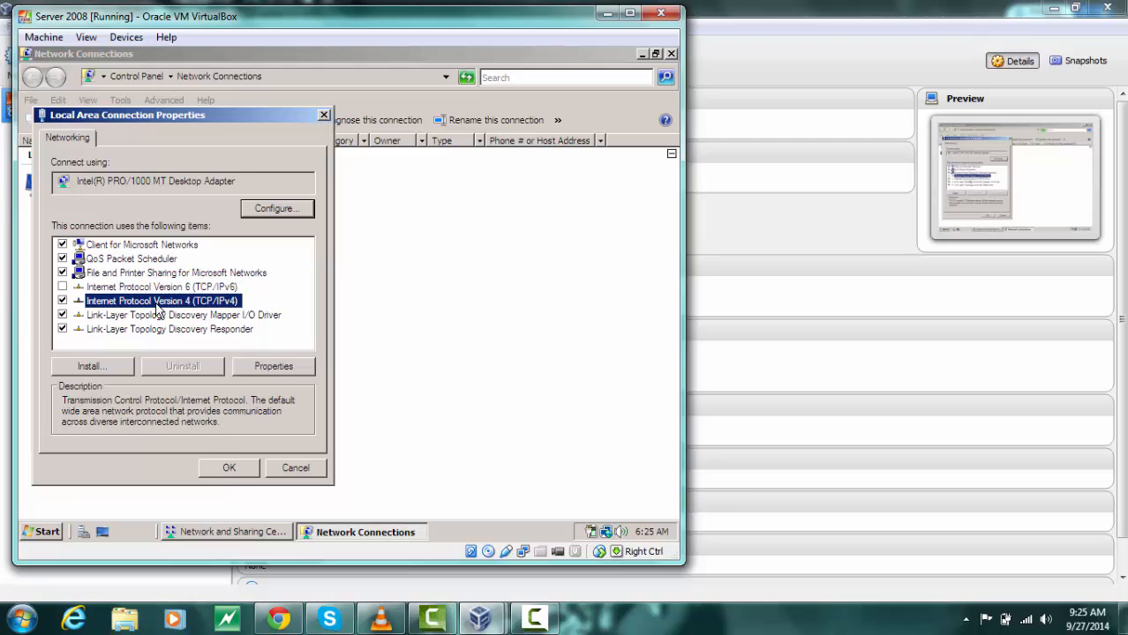
pyautogui.click(270, 366)
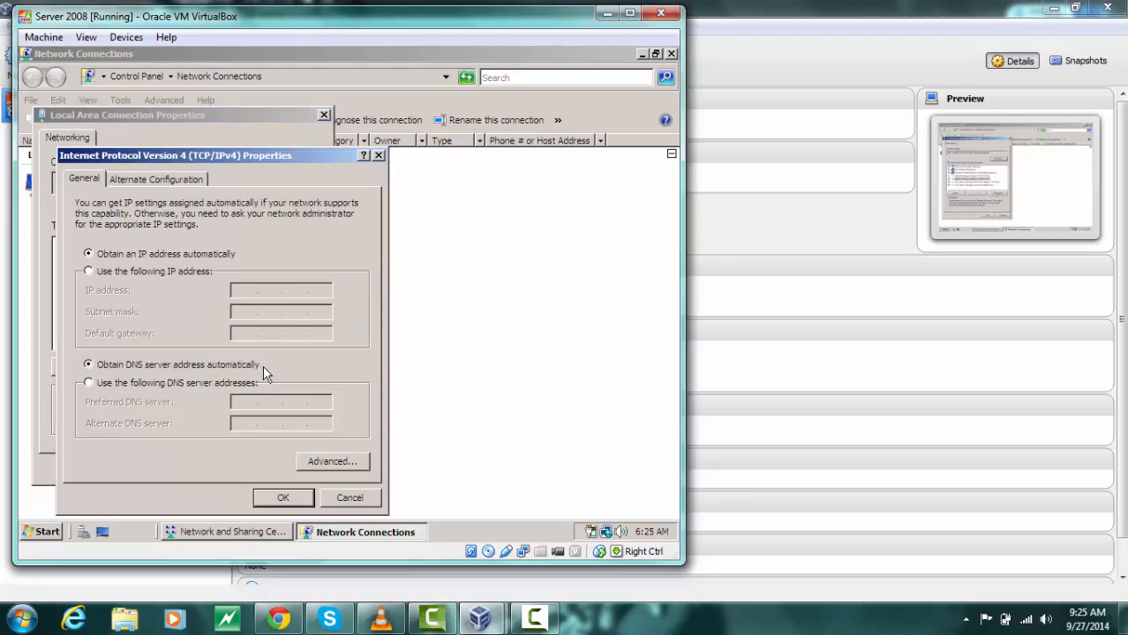
pyautogui.click(126, 273)
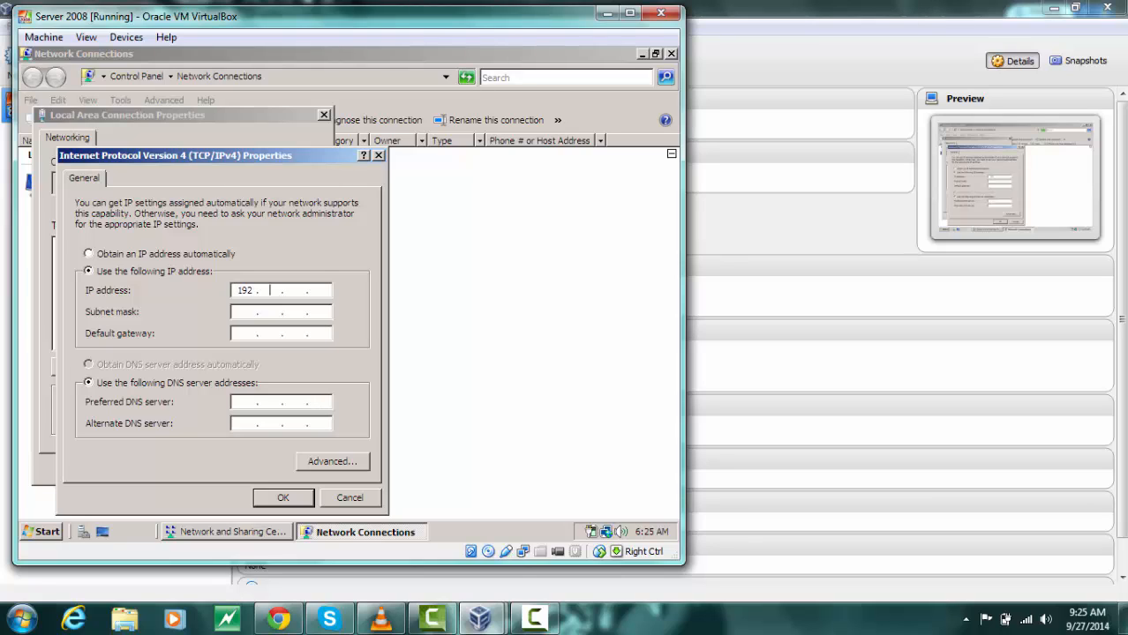
pyautogui.click(270, 291)
pyautogui.write('192 . 168 . 0 . 1')
pyautogui.press('Tab')
pyautogui.click(280, 499)
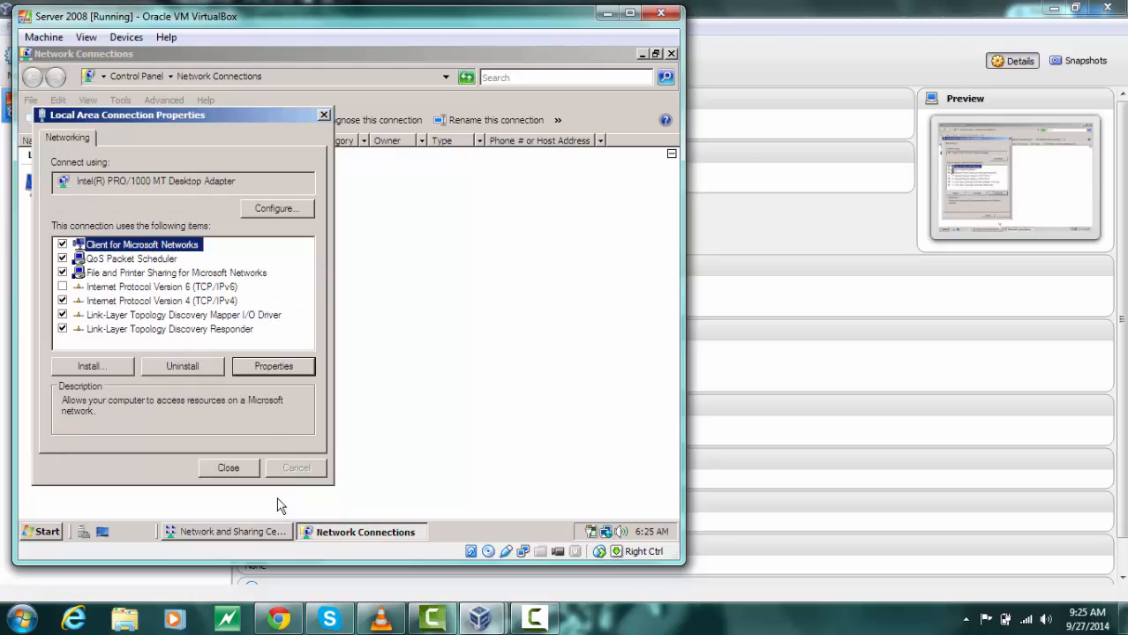
pyautogui.click(228, 469)
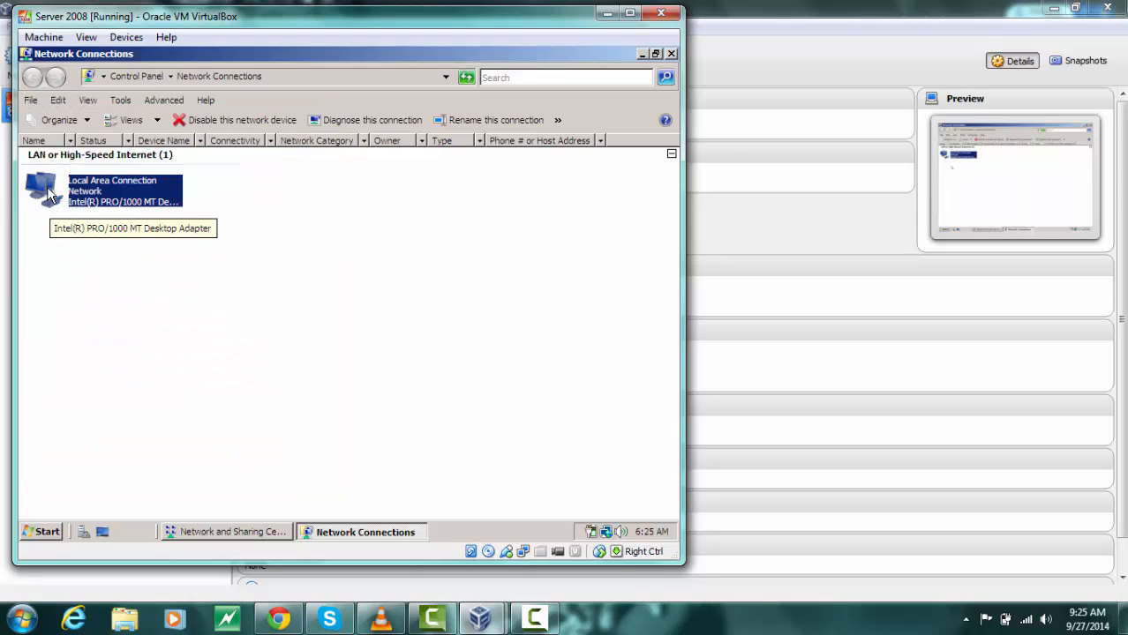
# Return to Network and Sharing Center and turn on network discovery for all public networks
pyautogui.rightClick(48, 193)
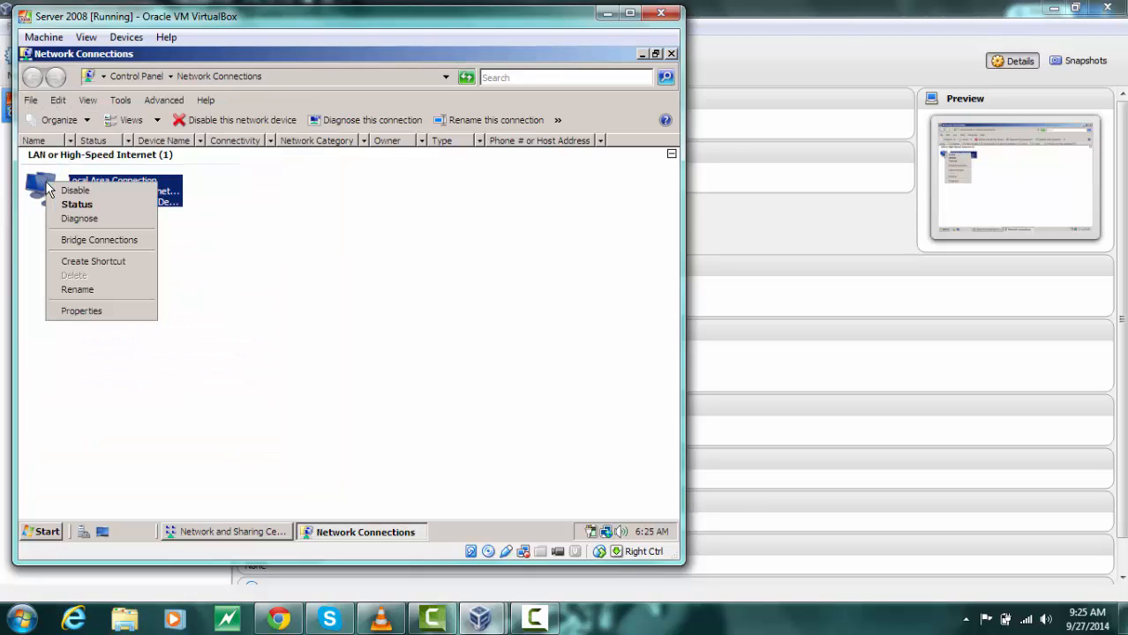
pyautogui.click(305, 280)
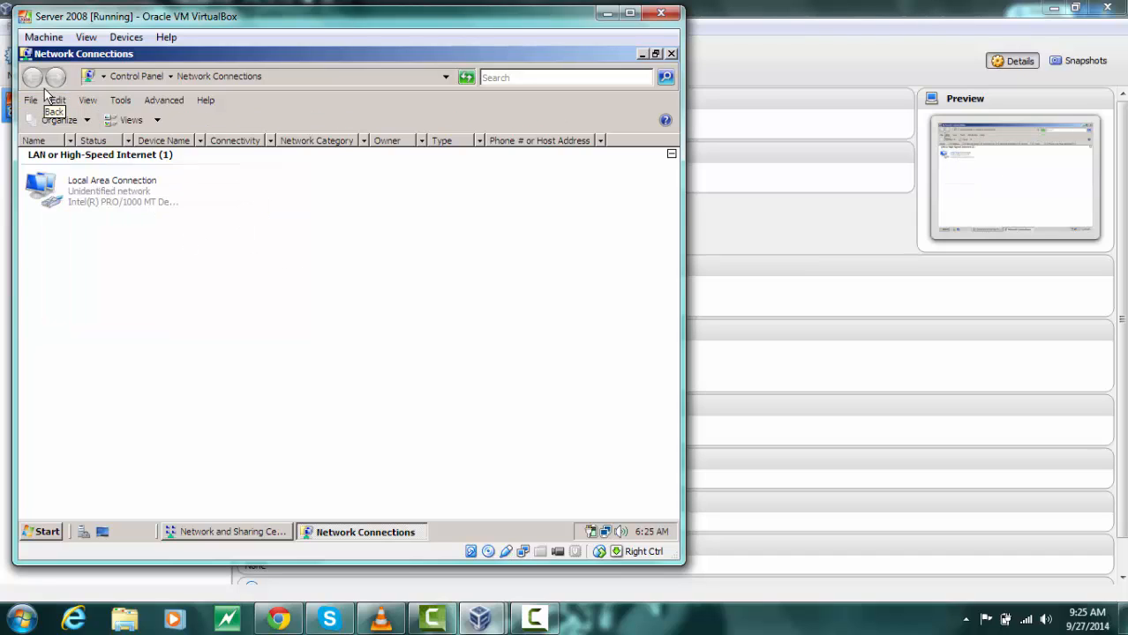
pyautogui.click(668, 55)
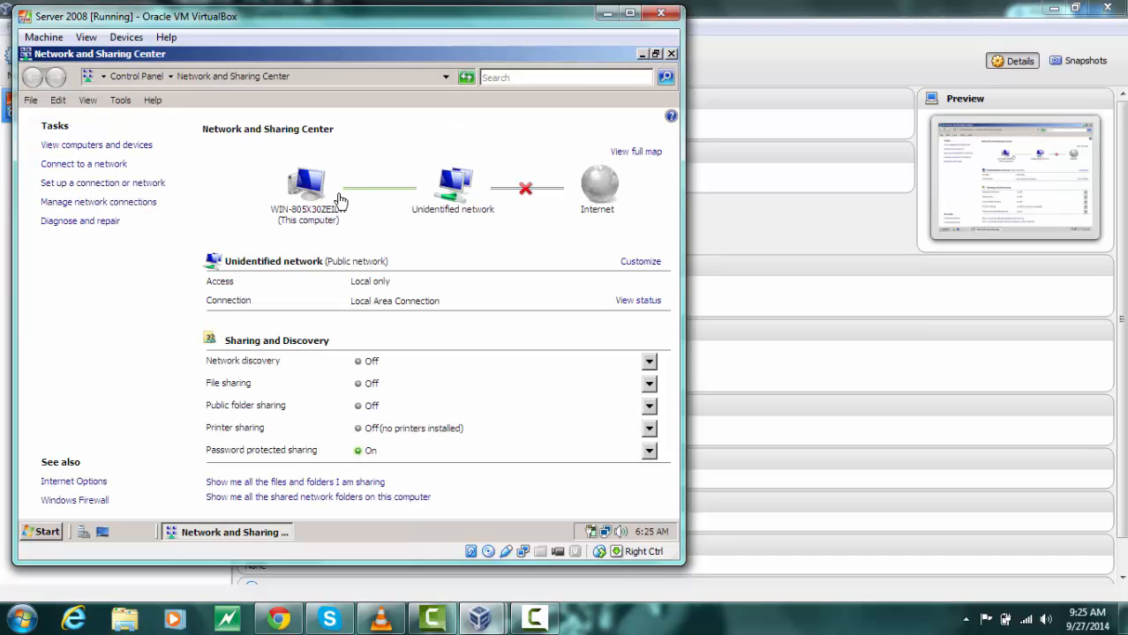
pyautogui.click(358, 369)
pyautogui.click(263, 413)
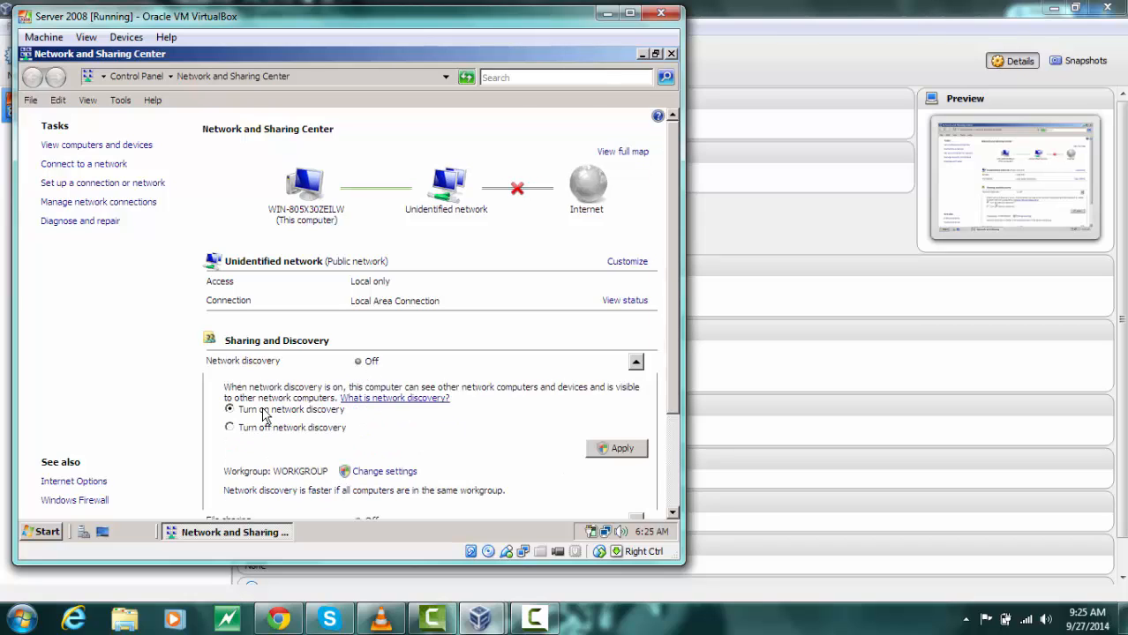
pyautogui.click(617, 447)
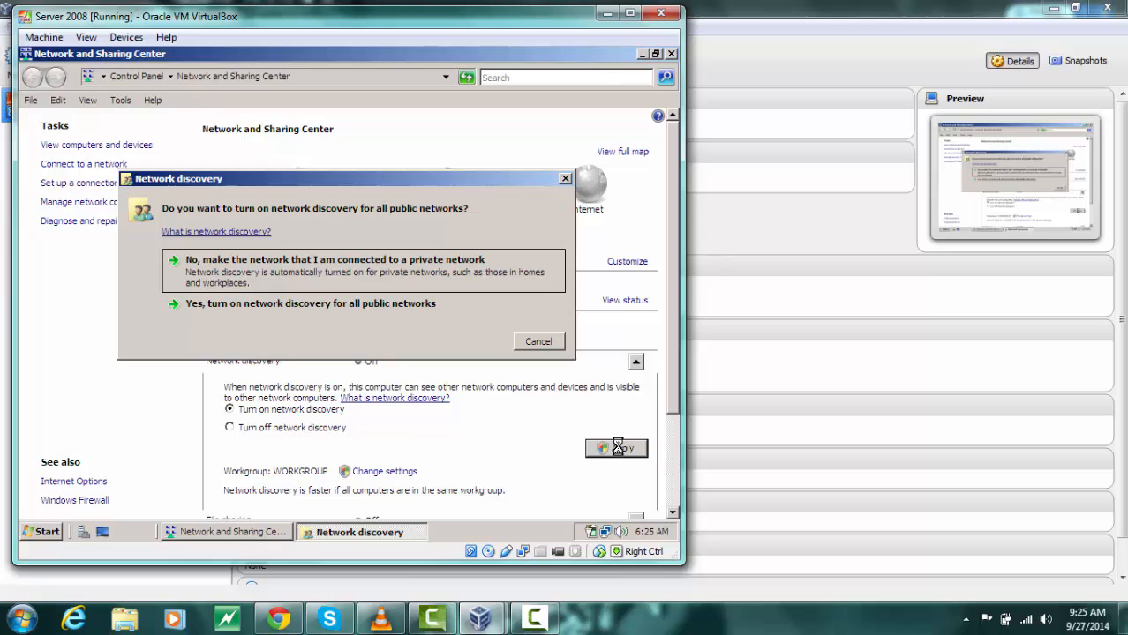
pyautogui.click(215, 302)
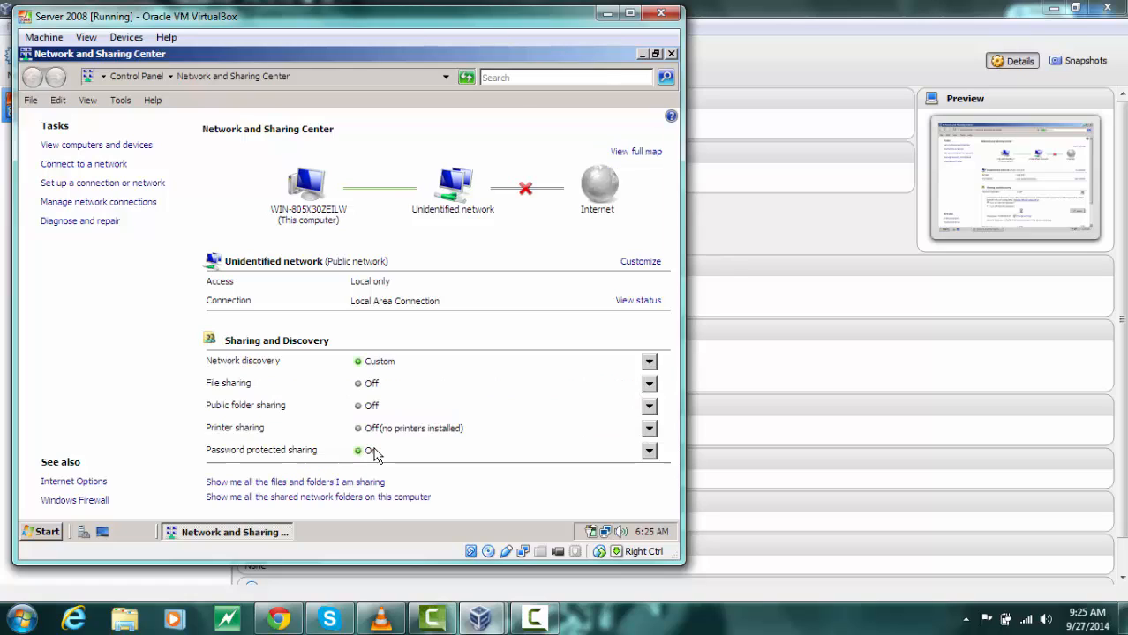
# Turn on file sharing and apply it for all public networks
pyautogui.click(361, 386)
pyautogui.click(288, 434)
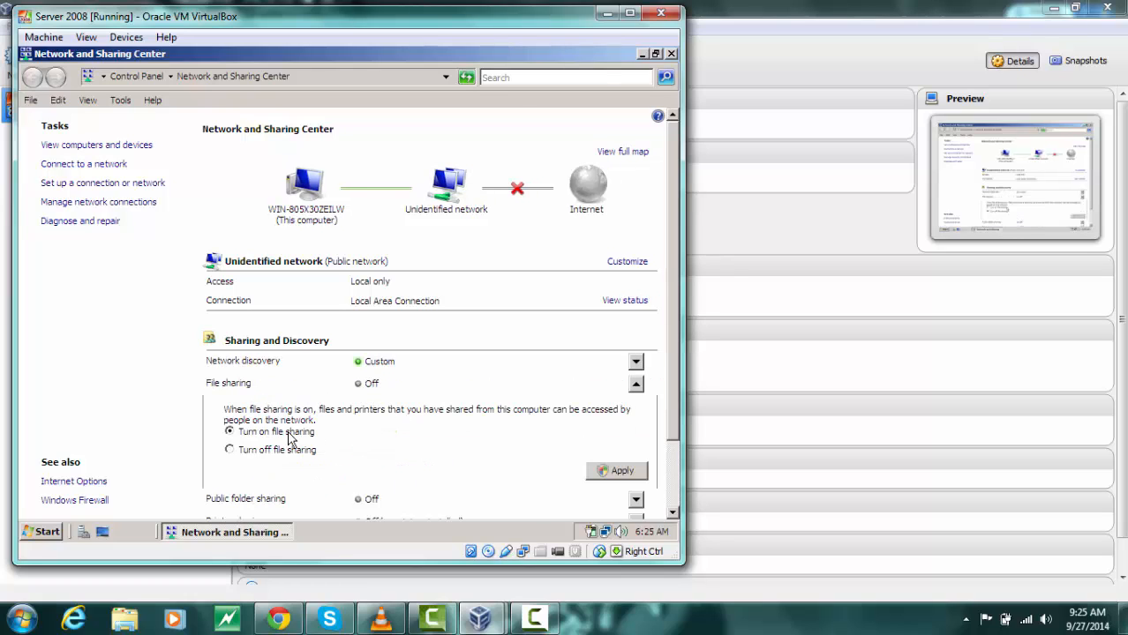
pyautogui.click(601, 474)
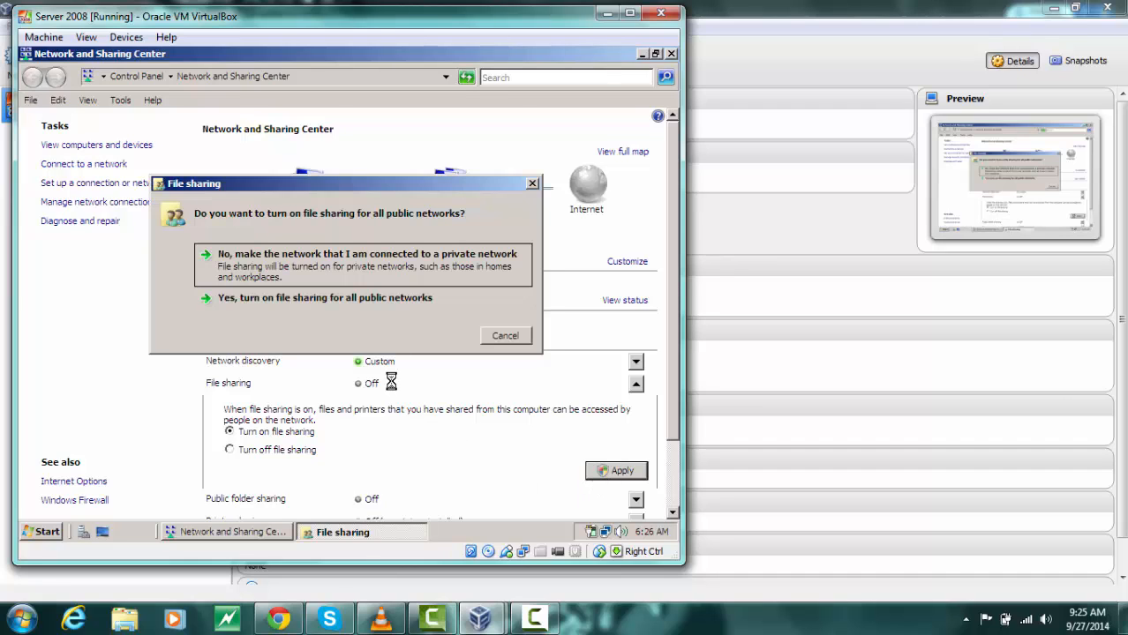
pyautogui.click(336, 301)
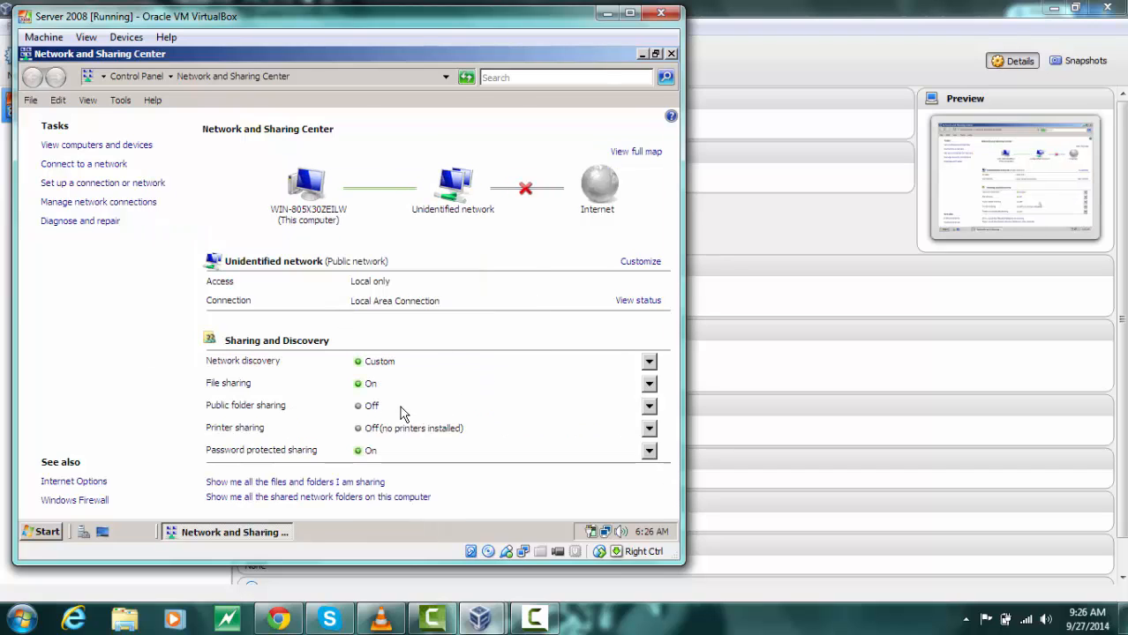
# Turn on public folder sharing so anyone with network access can open, change, and create files, for all public networks
pyautogui.click(367, 407)
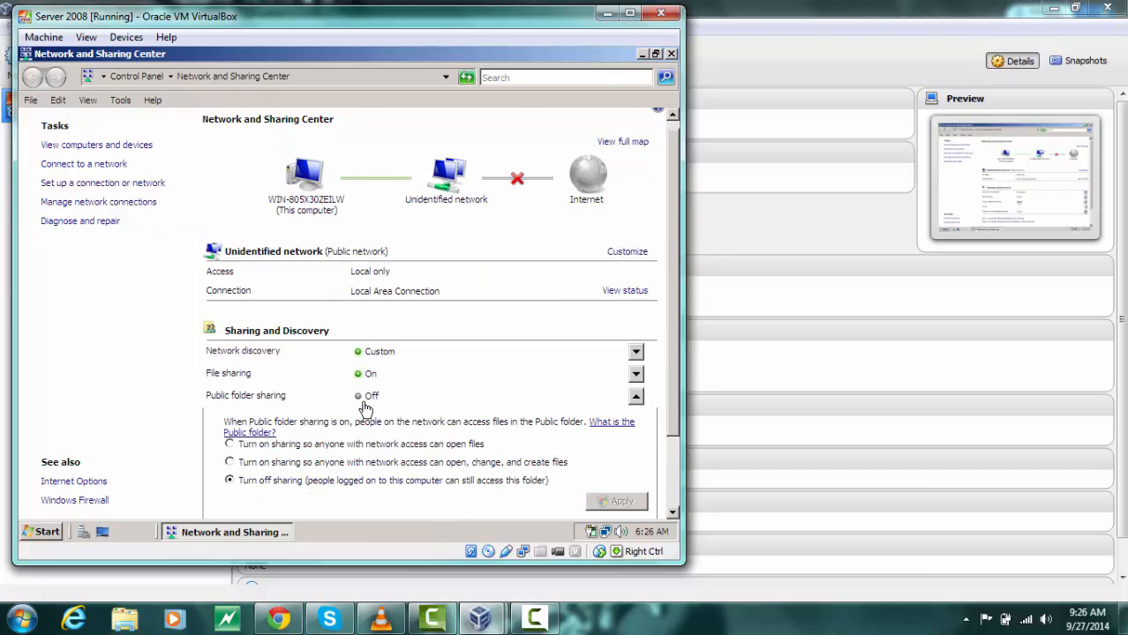
pyautogui.click(231, 464)
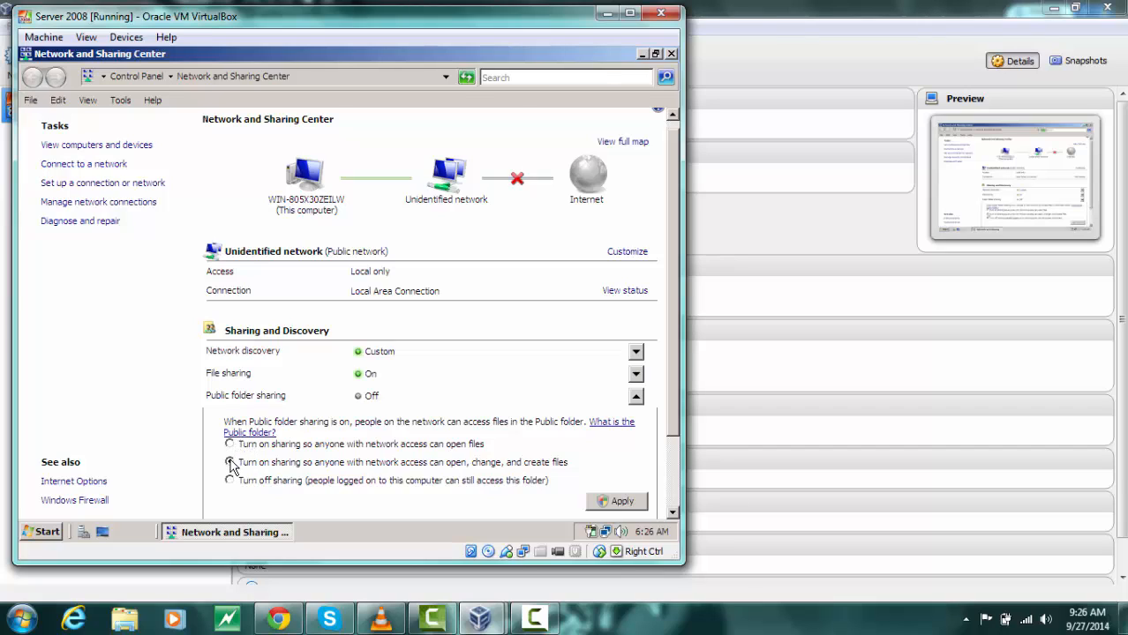
pyautogui.click(603, 501)
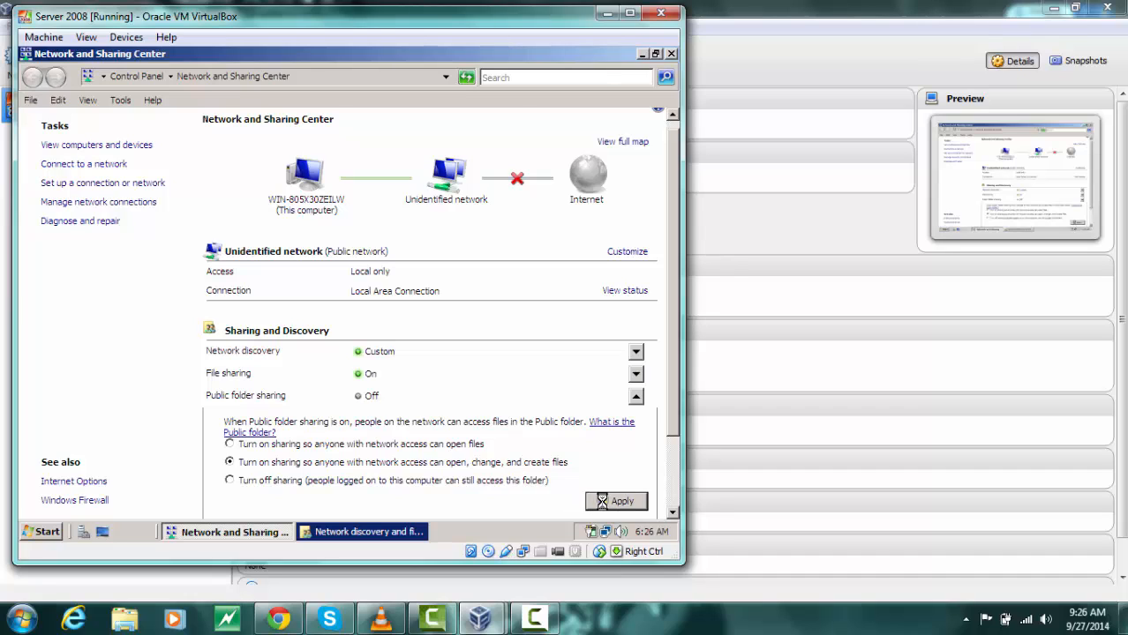
pyautogui.click(380, 532)
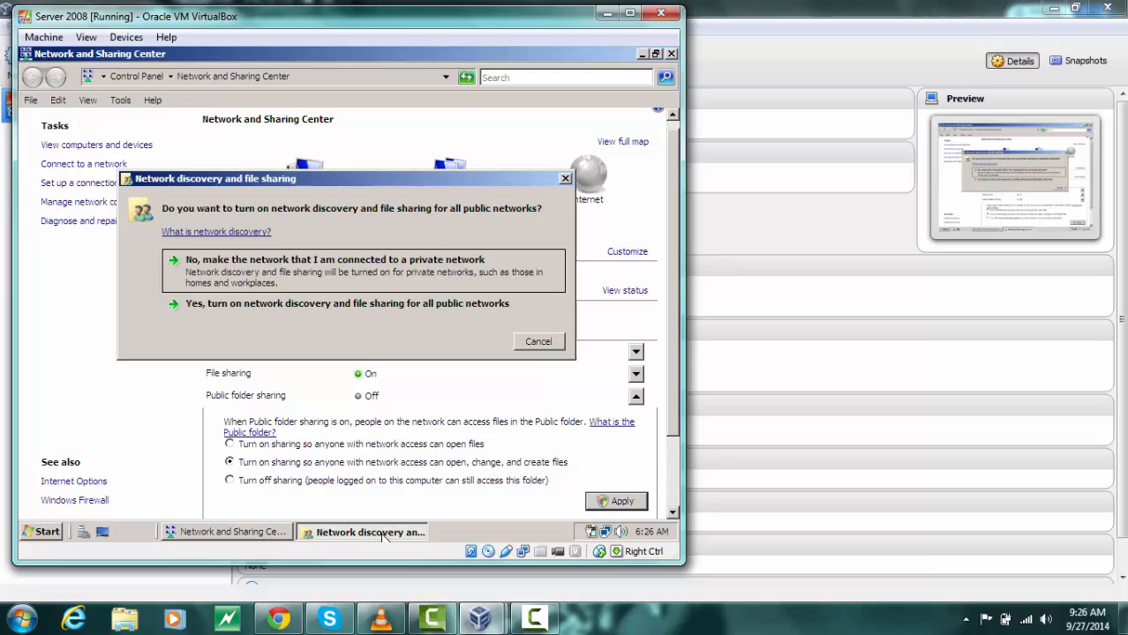
pyautogui.click(386, 305)
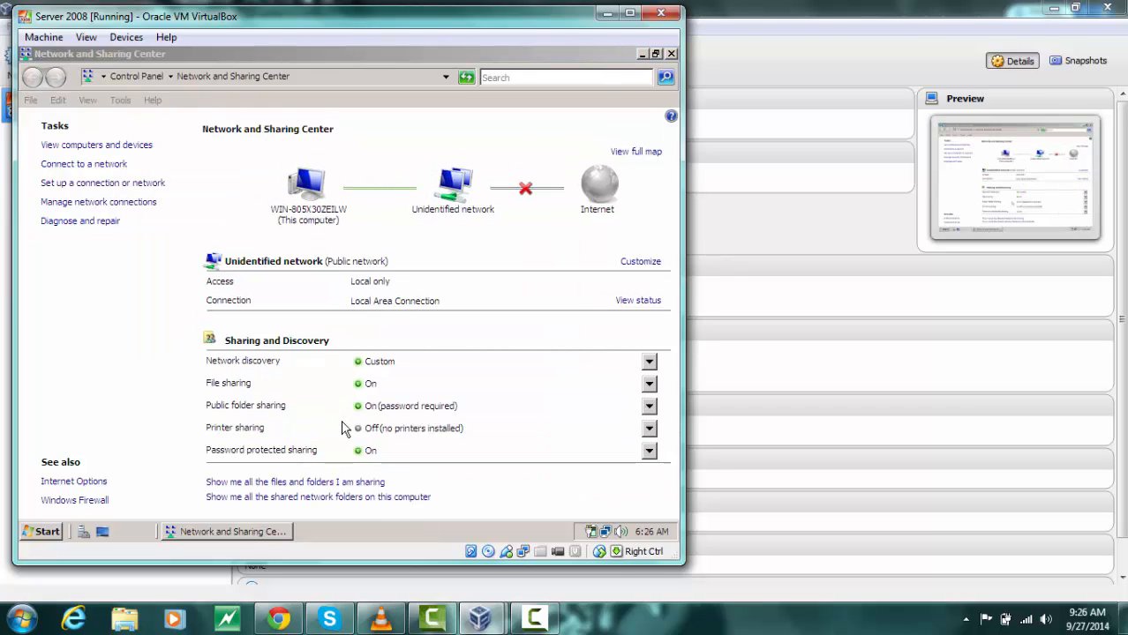
# Turn off password protected sharing, apply, and close Network and Sharing Center
pyautogui.click(360, 451)
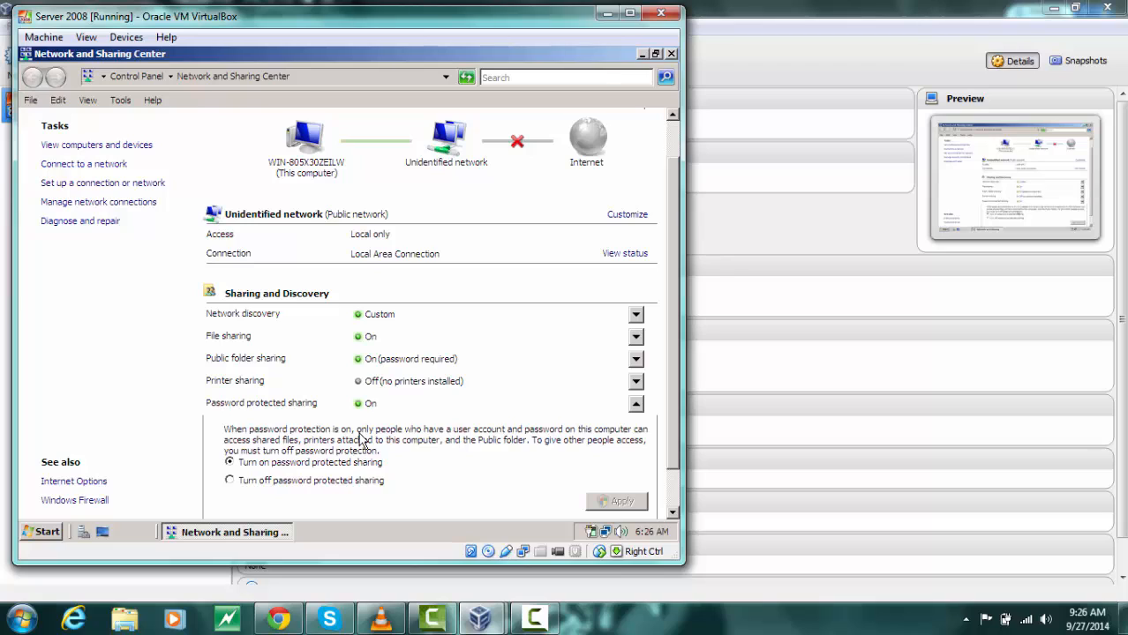
pyautogui.click(287, 484)
pyautogui.click(604, 503)
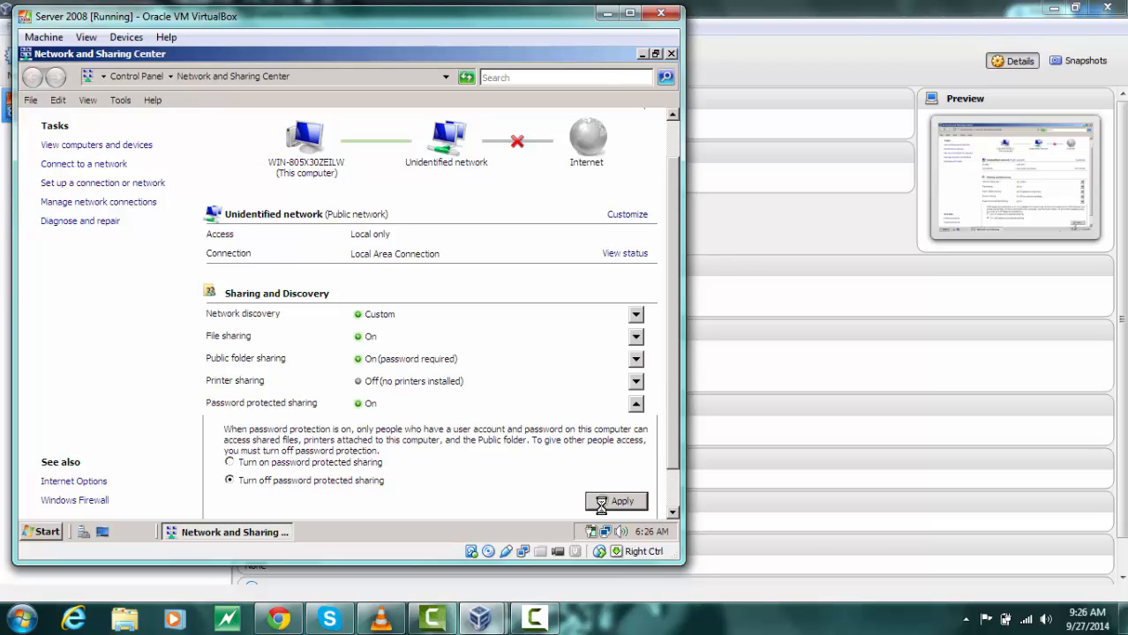
pyautogui.hotkey('alt', 'F4')
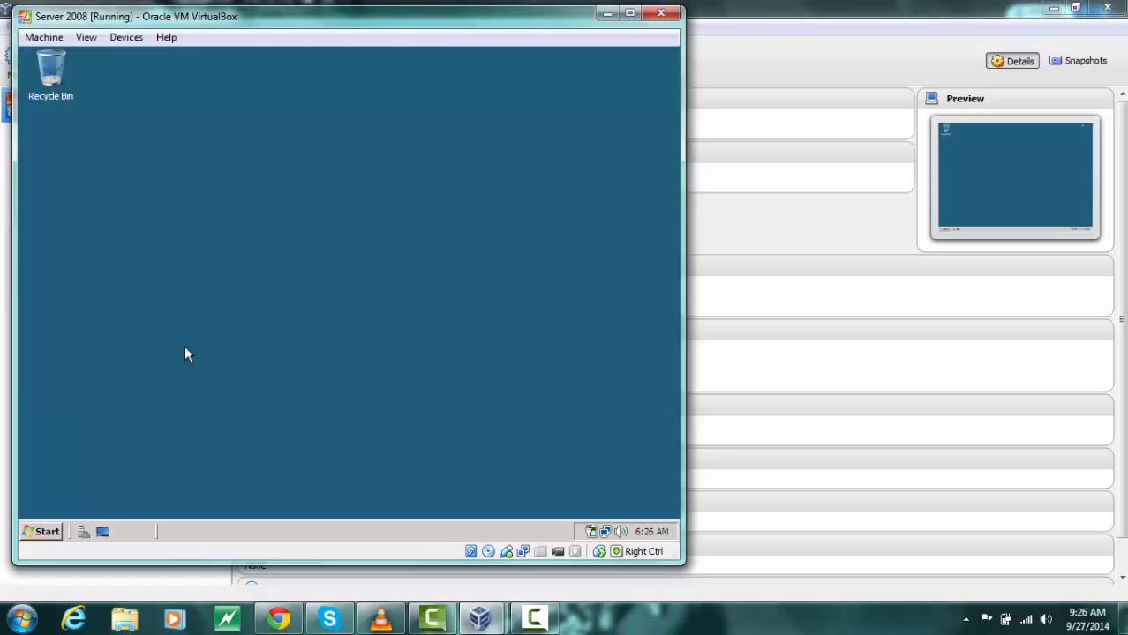
# Rename the computer to Server2008PC through the Computer properties' name settings and confirm the change
pyautogui.click(40, 532)
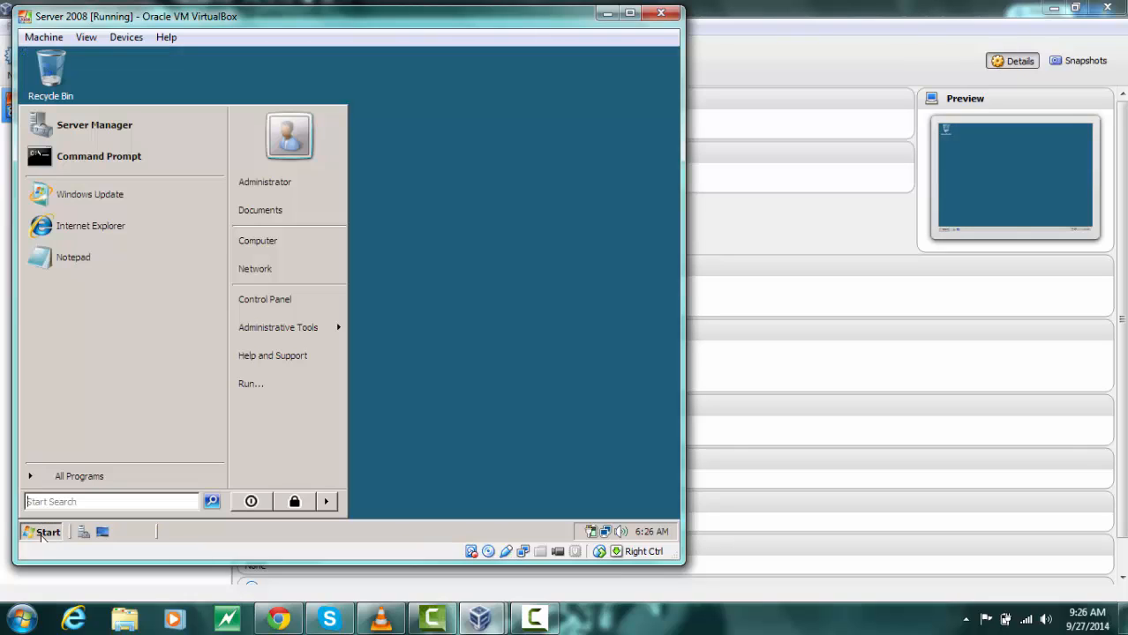
pyautogui.rightClick(283, 254)
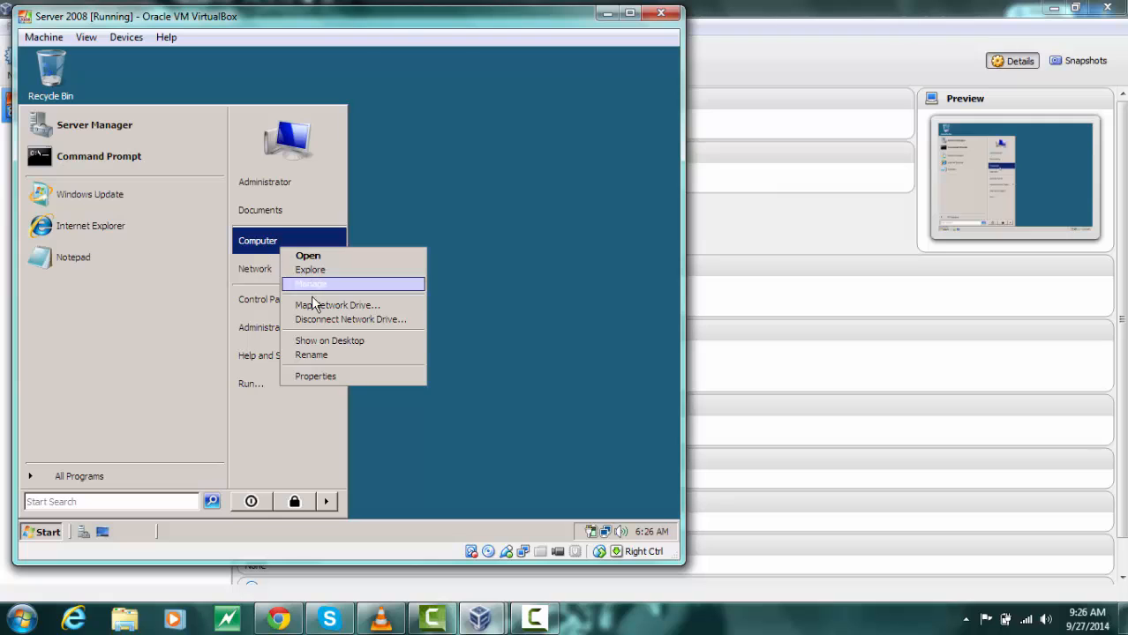
pyautogui.click(322, 380)
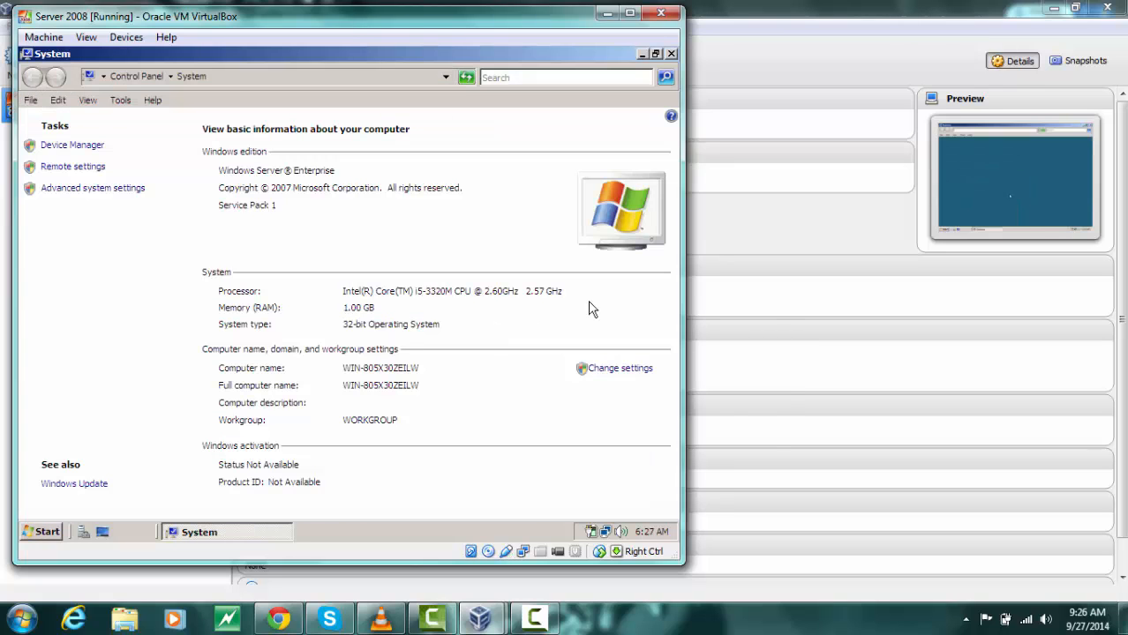
pyautogui.click(618, 370)
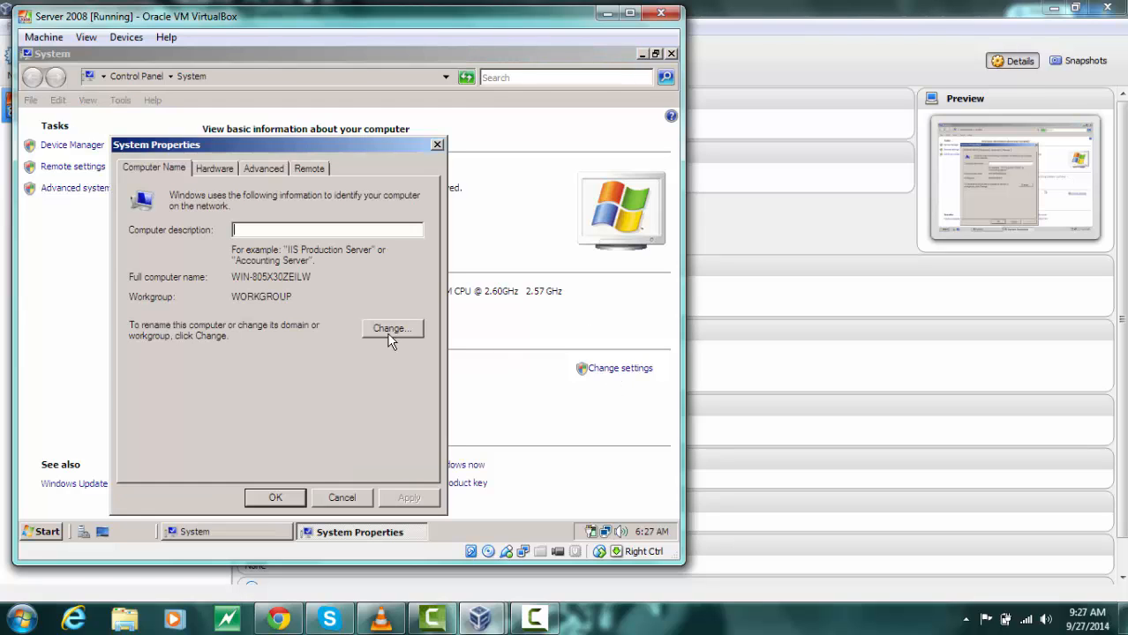
pyautogui.click(391, 330)
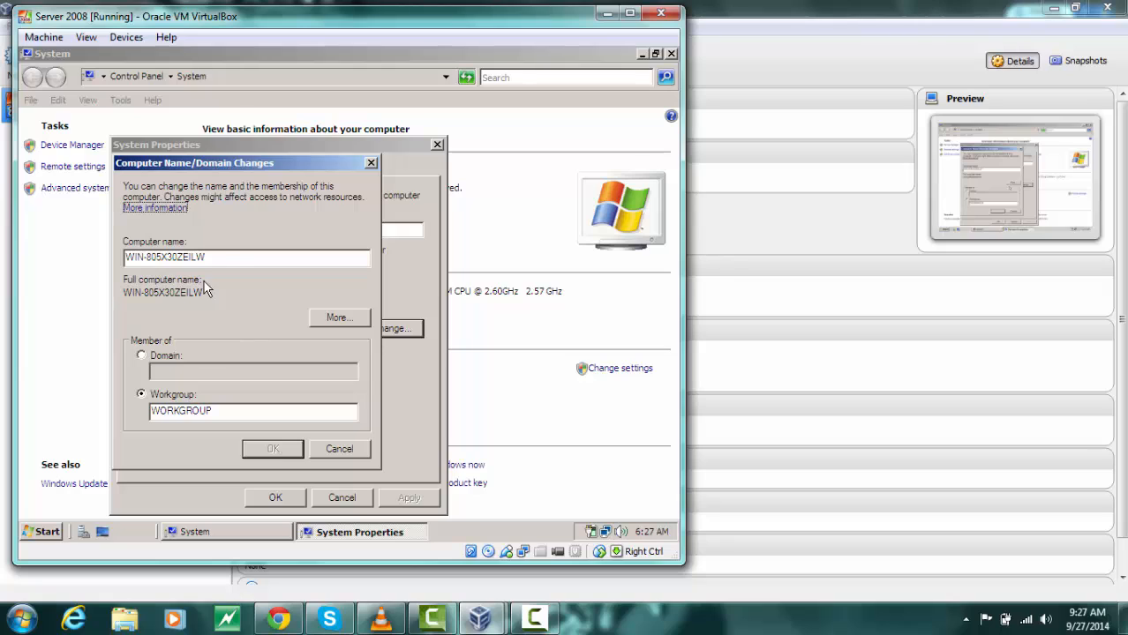
pyautogui.click(221, 258)
pyautogui.press('BackSpace')
pyautogui.press('BackSpace')
pyautogui.press('BackSpace')
pyautogui.press('BackSpace')
pyautogui.press('BackSpace')
pyautogui.press('BackSpace')
pyautogui.press('BackSpace')
pyautogui.press('BackSpace')
pyautogui.press('BackSpace')
pyautogui.press('BackSpace')
pyautogui.press('BackSpace')
pyautogui.press('BackSpace')
pyautogui.press('BackSpace')
pyautogui.press('BackSpace')
pyautogui.press('BackSpace')
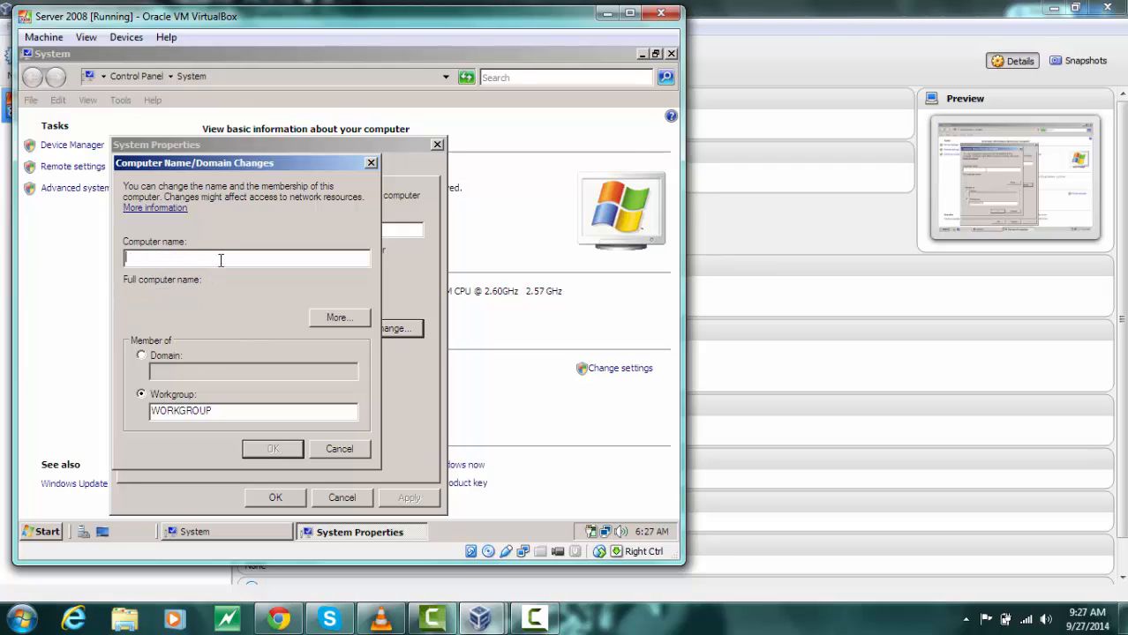
pyautogui.write('Server')
pyautogui.write('2008PC')
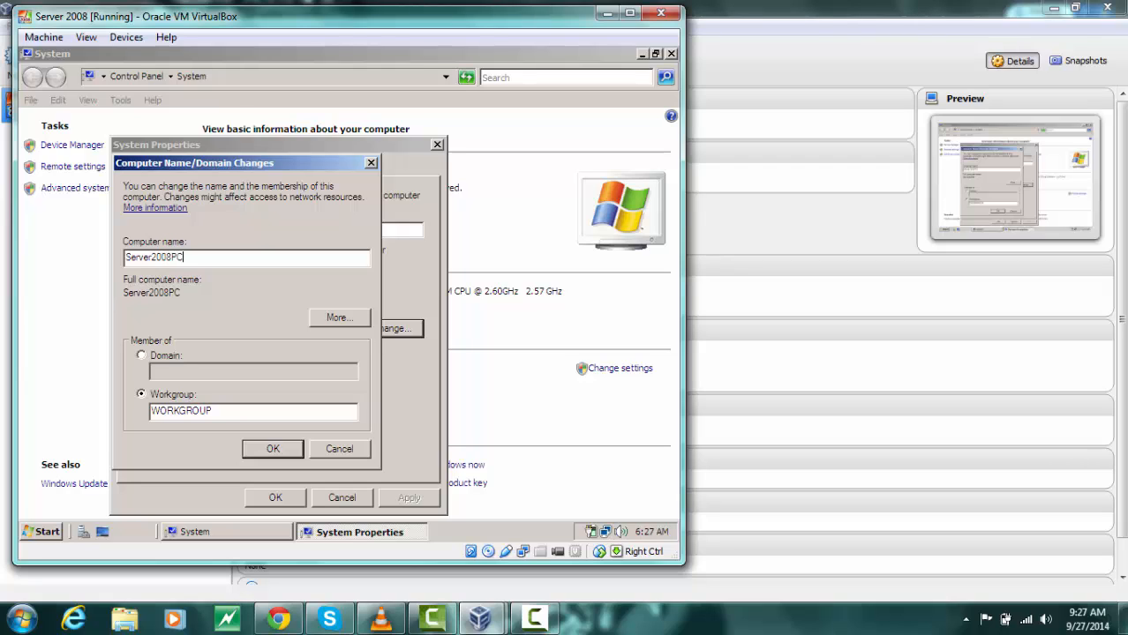
pyautogui.click(269, 450)
pyautogui.click(269, 450)
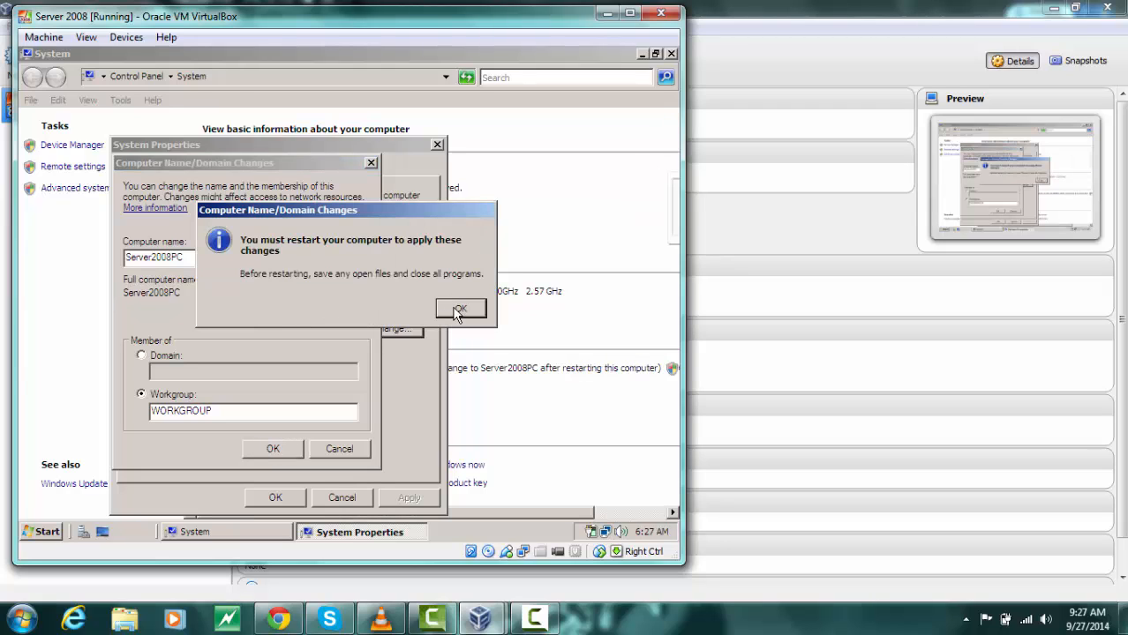
pyautogui.click(457, 308)
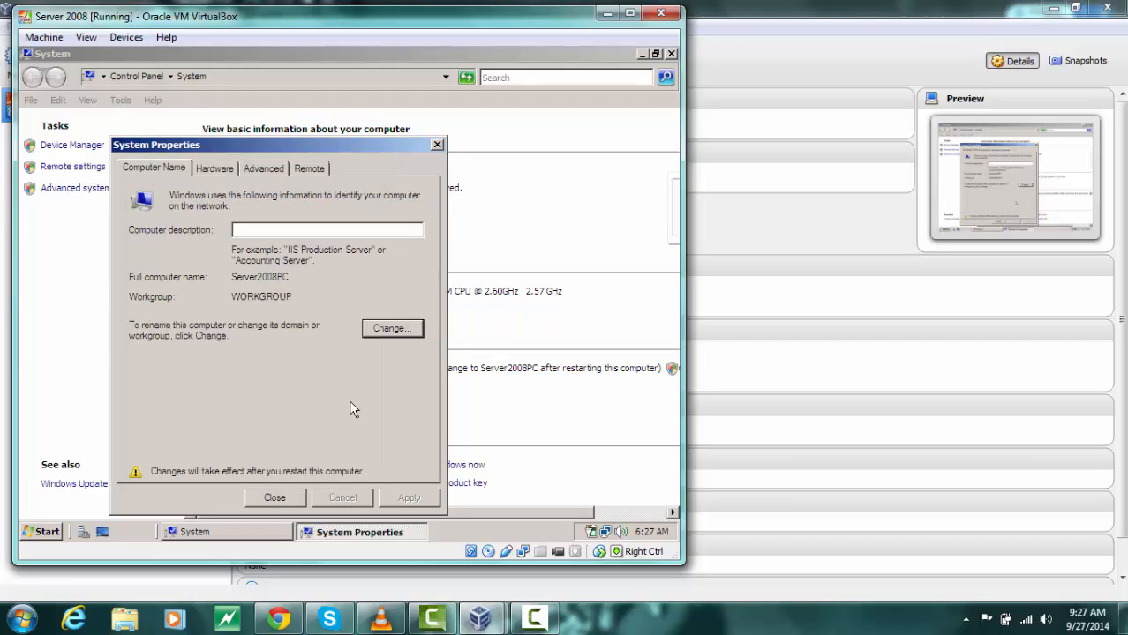
# Close System Properties, choose to restart later, and close the System window
pyautogui.click(437, 145)
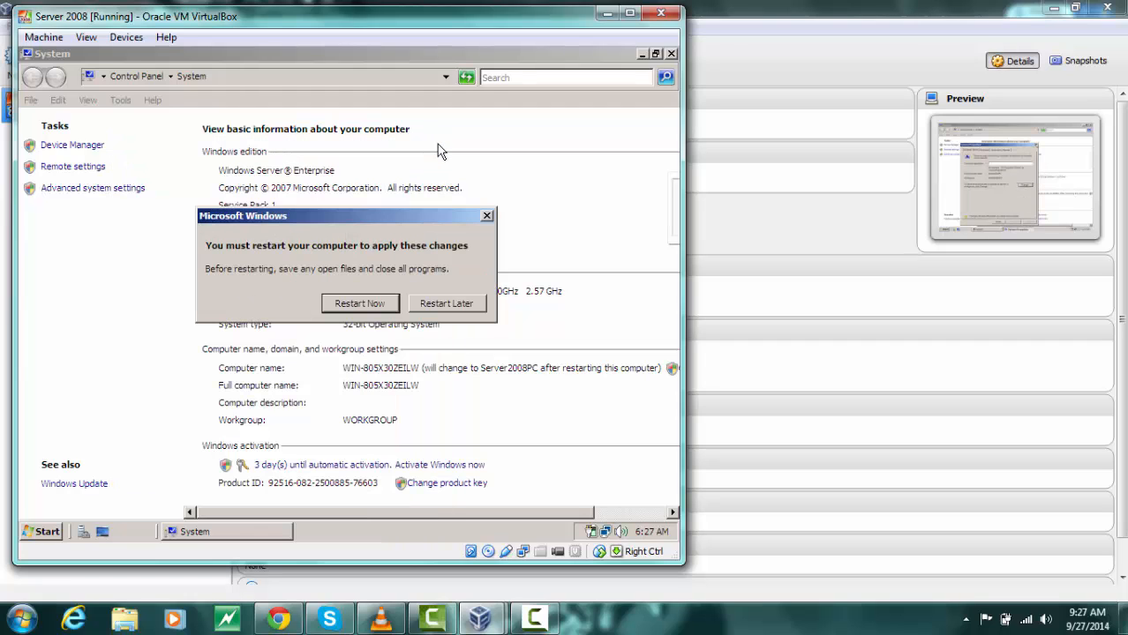
pyautogui.click(432, 302)
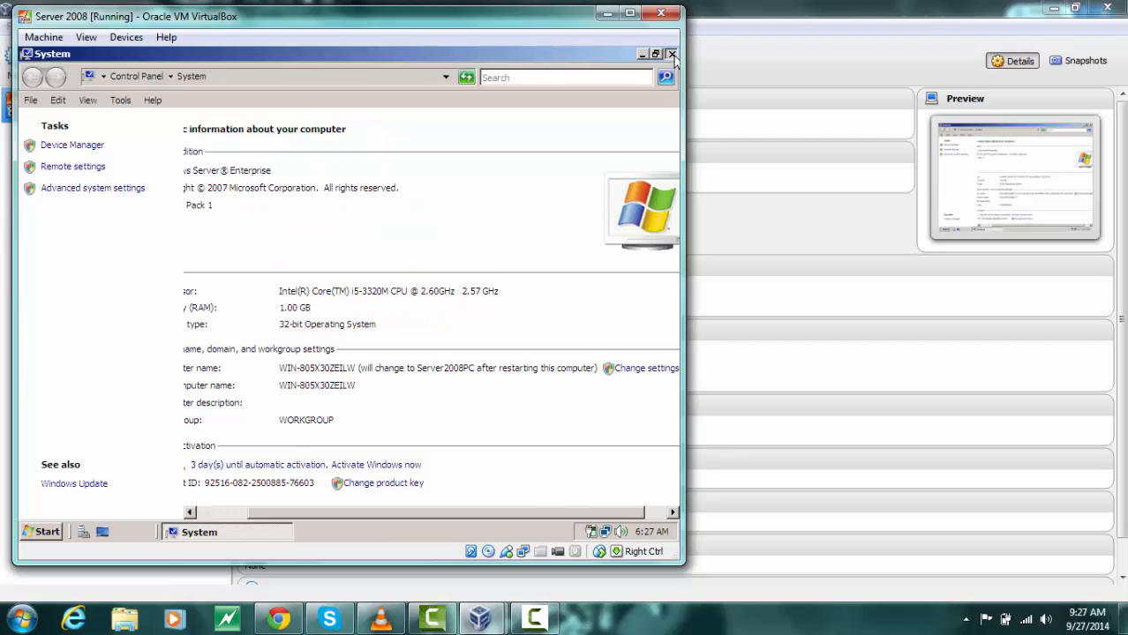
pyautogui.click(671, 55)
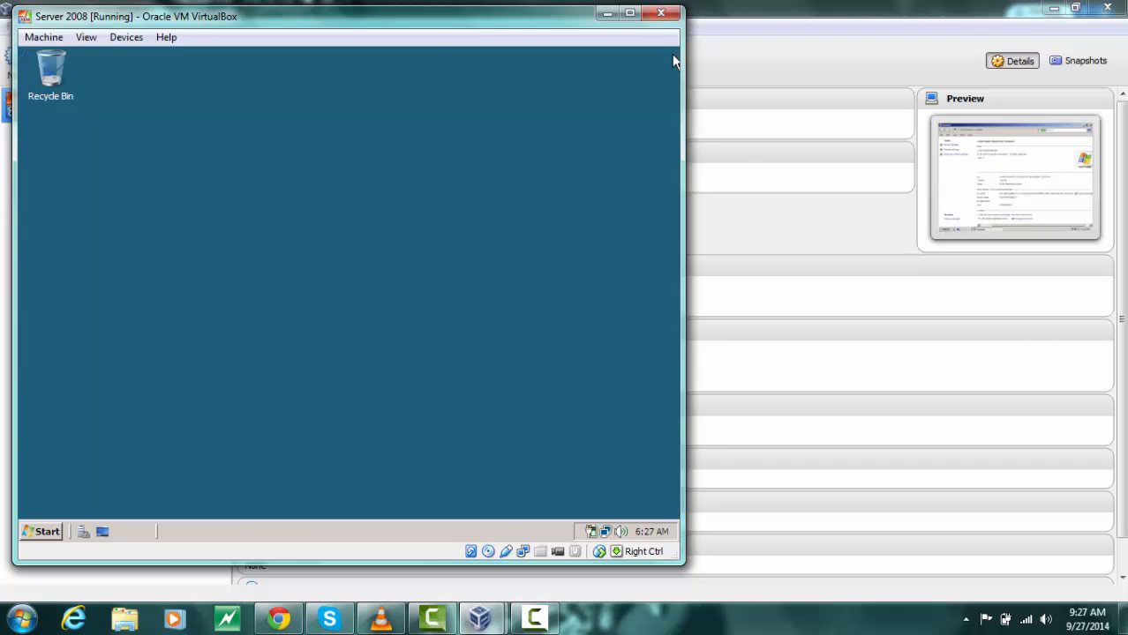
# Shut down the virtual machine with the Other (Planned) reason and comment a
pyautogui.click(35, 533)
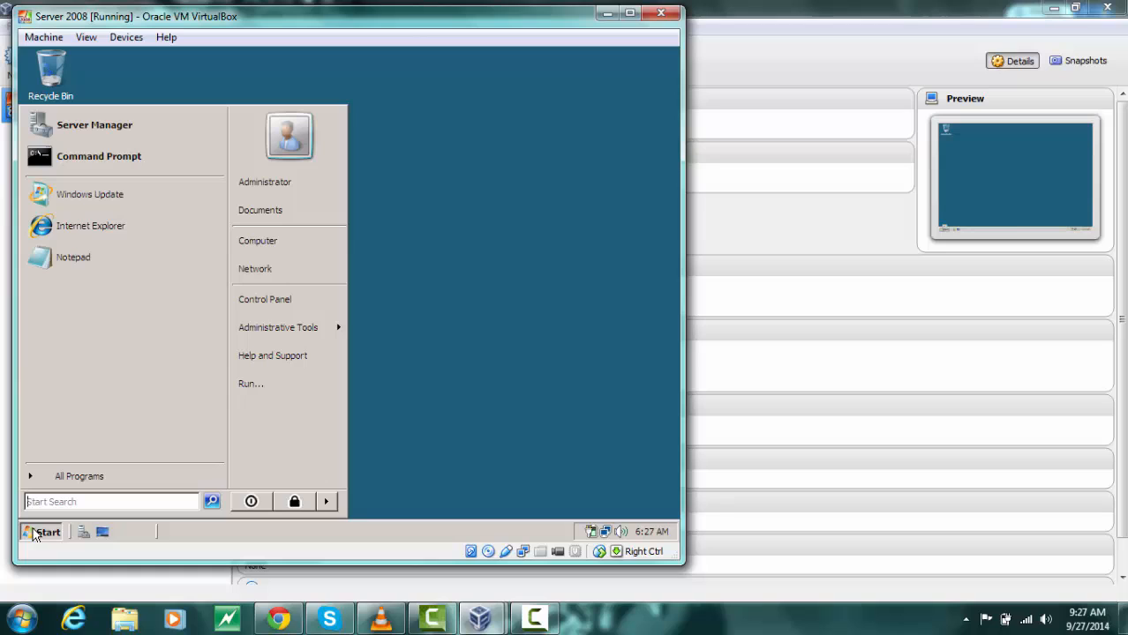
pyautogui.click(256, 502)
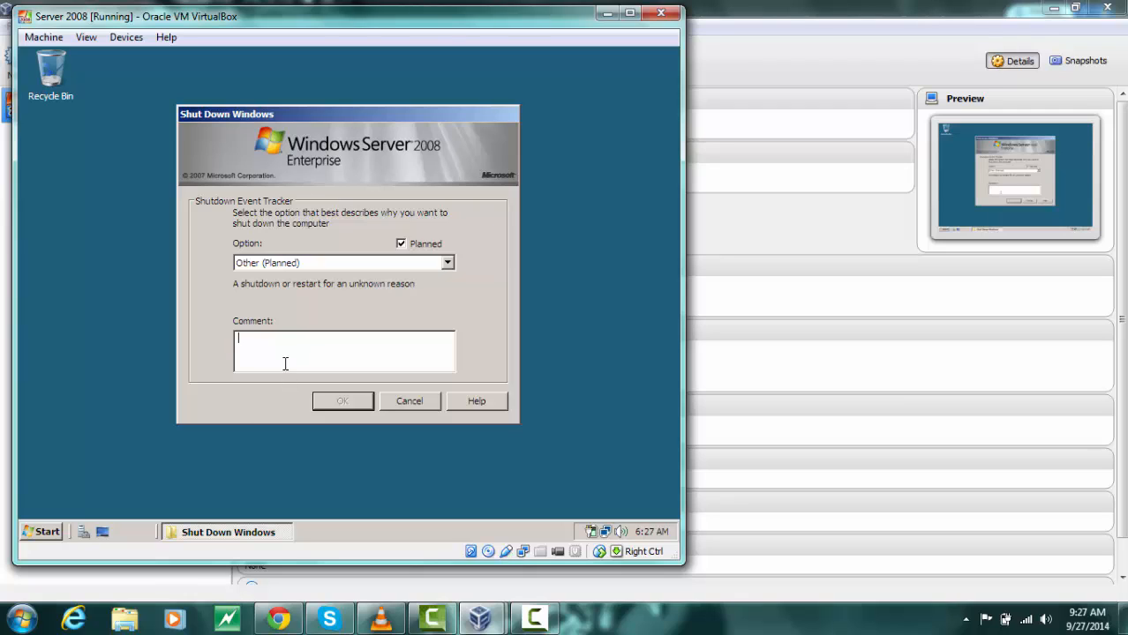
pyautogui.write('a')
pyautogui.click(343, 400)
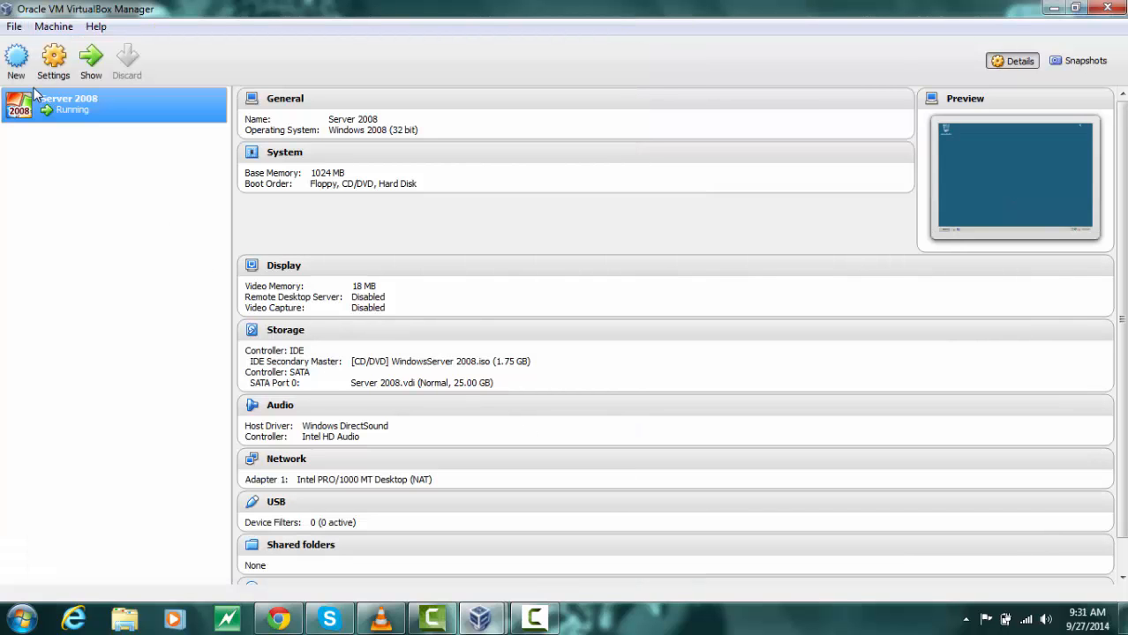
# Start a new virtual machine named Vista with the Windows Vista (32 bit) version
pyautogui.click(16, 59)
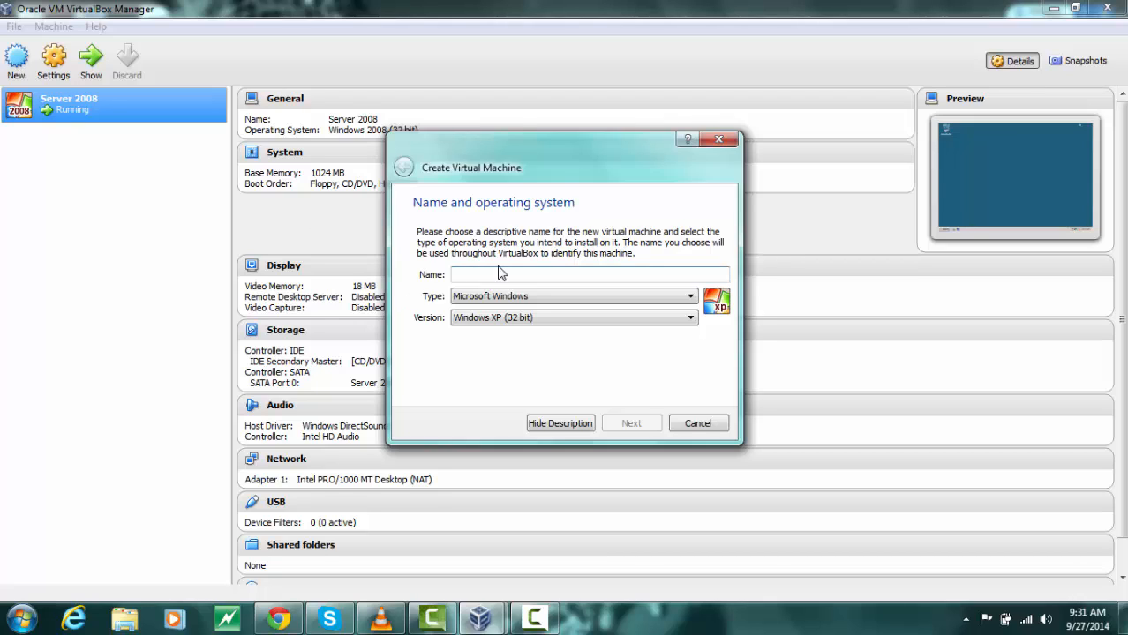
pyautogui.write('Vista')
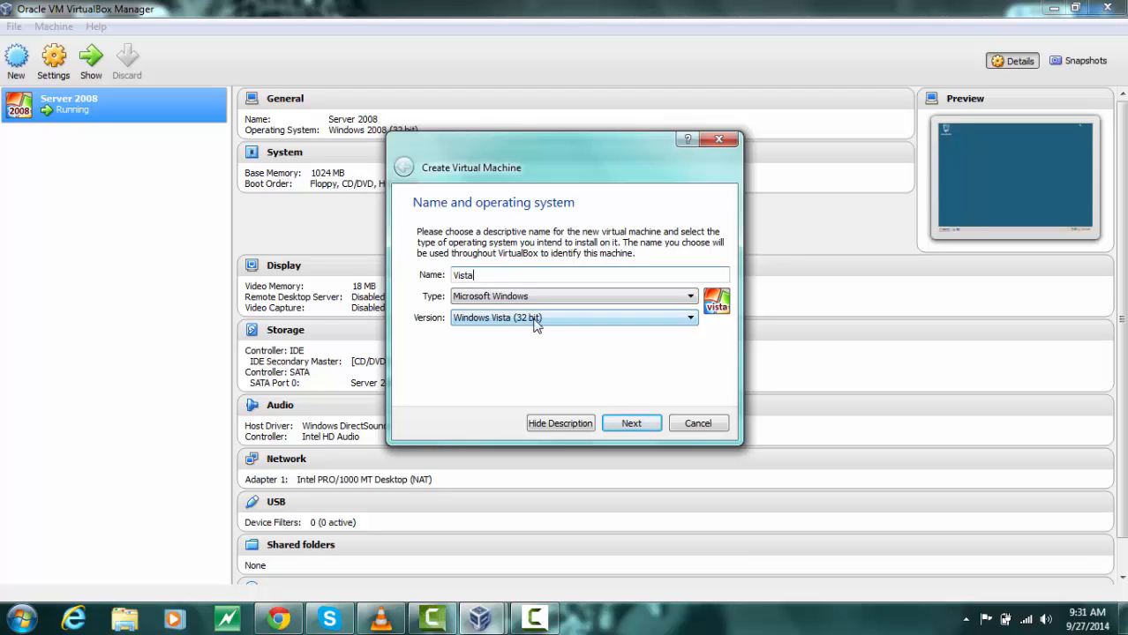
pyautogui.press('Return')
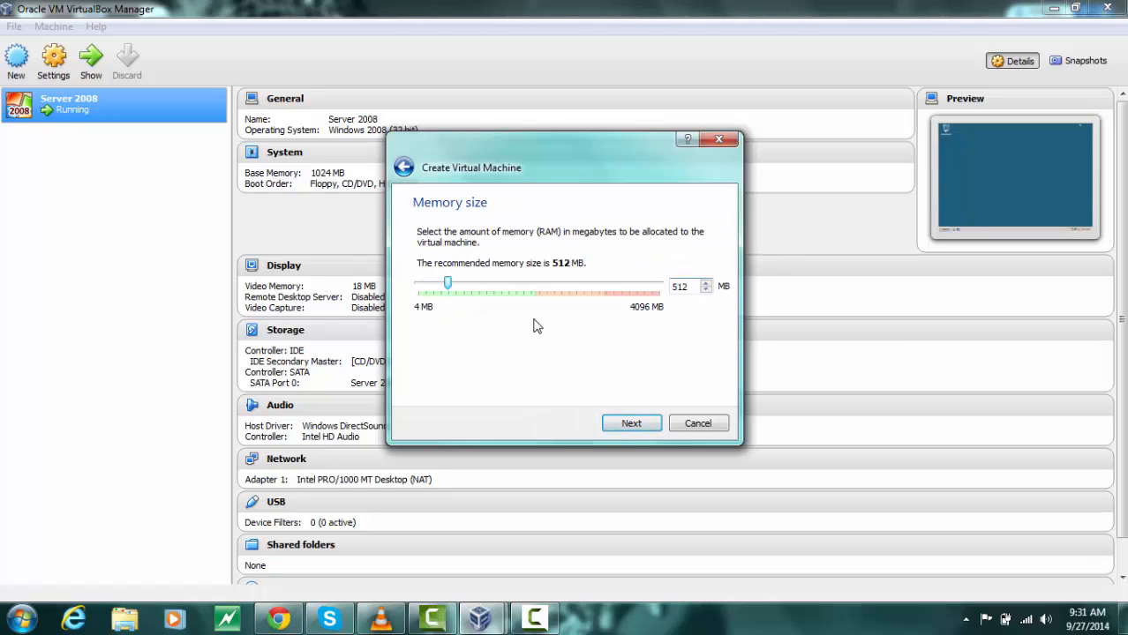
# Set the new machine's memory size to 1024 MB and continue to the hard drive page
pyautogui.press('BackSpace')
pyautogui.press('BackSpace')
pyautogui.press('BackSpace')
pyautogui.write('1024')
pyautogui.press('Return')
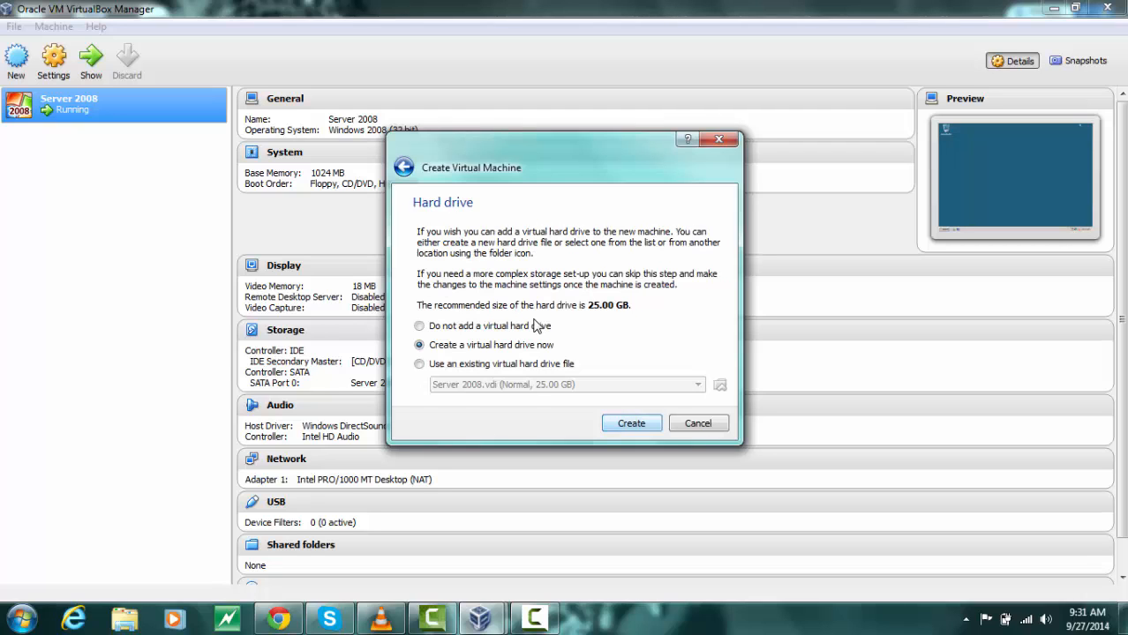
# Create a new dynamically allocated 25.00 GB VDI hard drive named Vista for the machine
pyautogui.press('Return')
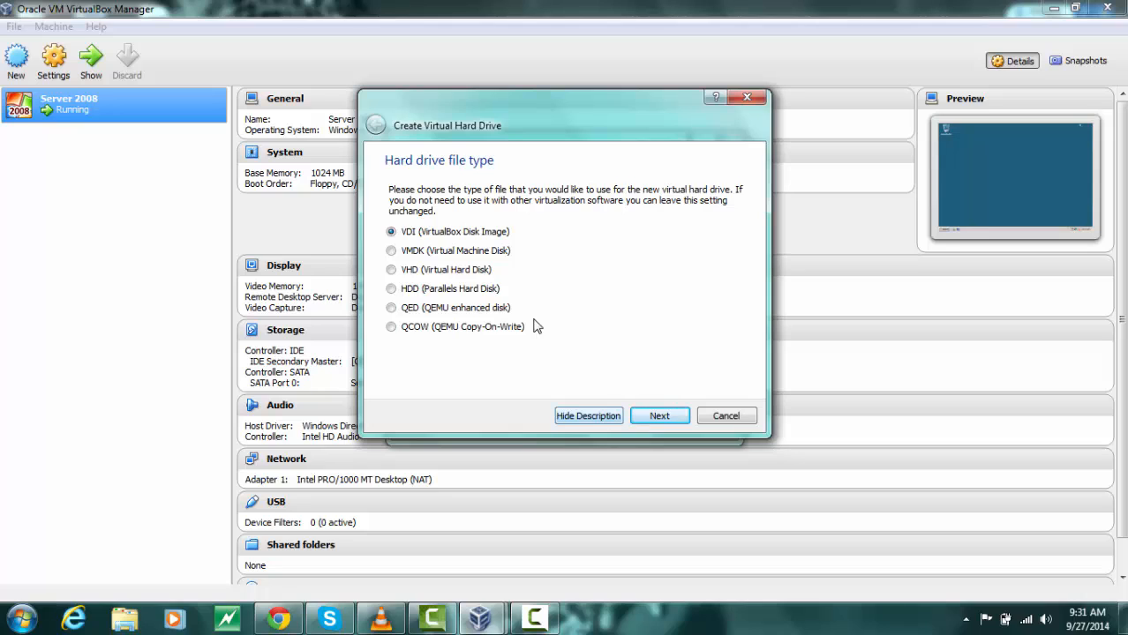
pyautogui.press('Return')
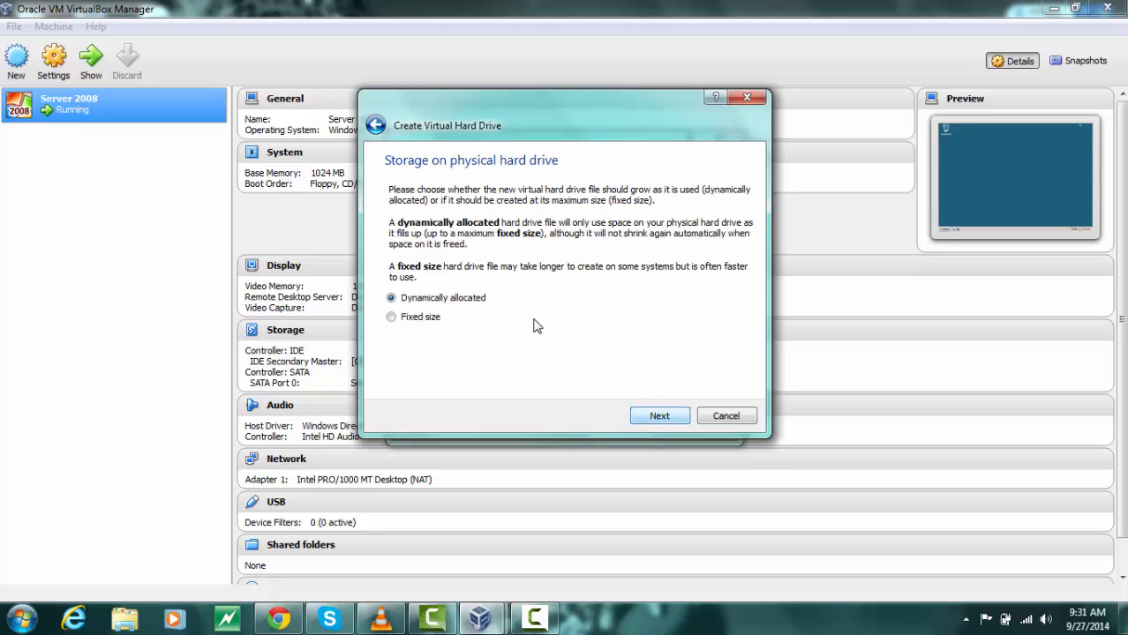
pyautogui.press('Return')
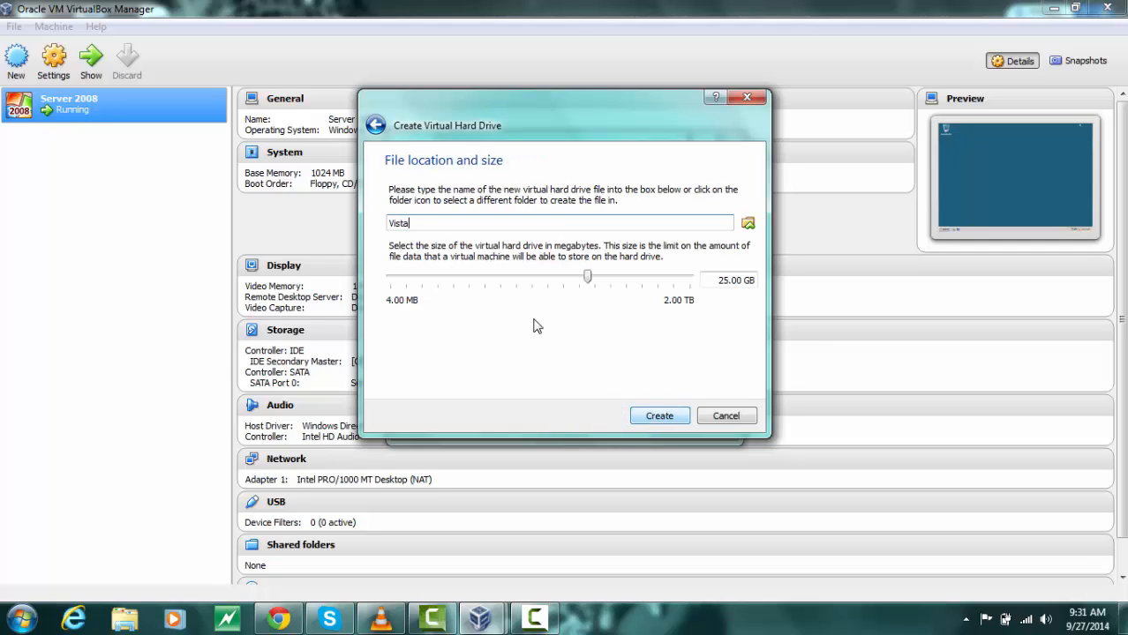
pyautogui.press('Return')
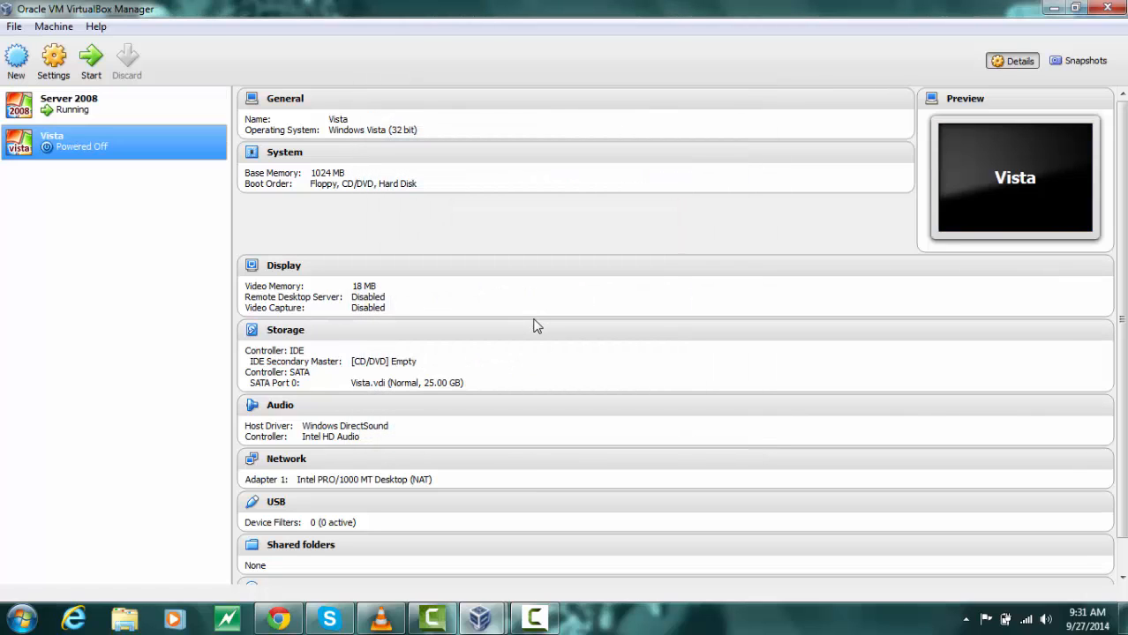
# Start the Vista machine using the Windows Vista Ultimate 32bit ISO as its start-up disk
pyautogui.press('Return')
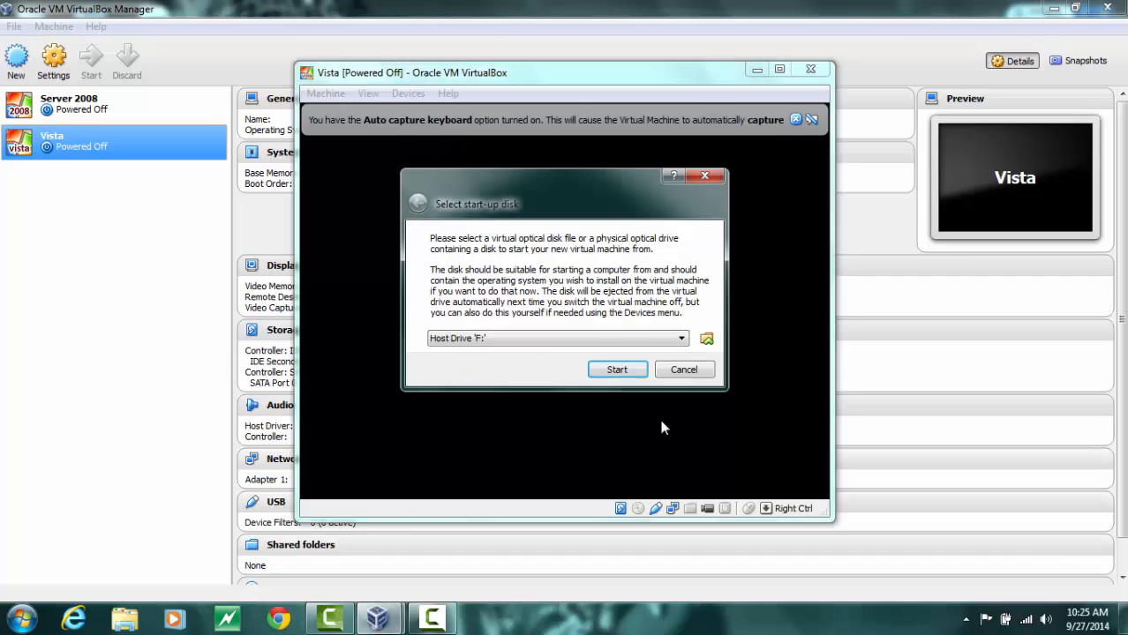
pyautogui.click(707, 341)
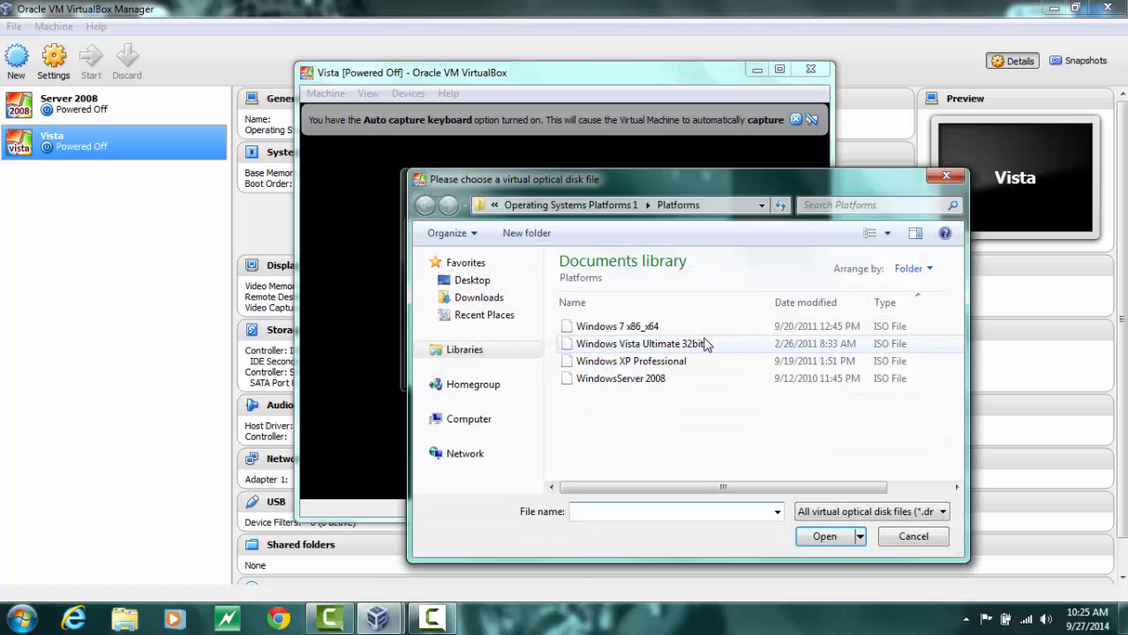
pyautogui.click(618, 346)
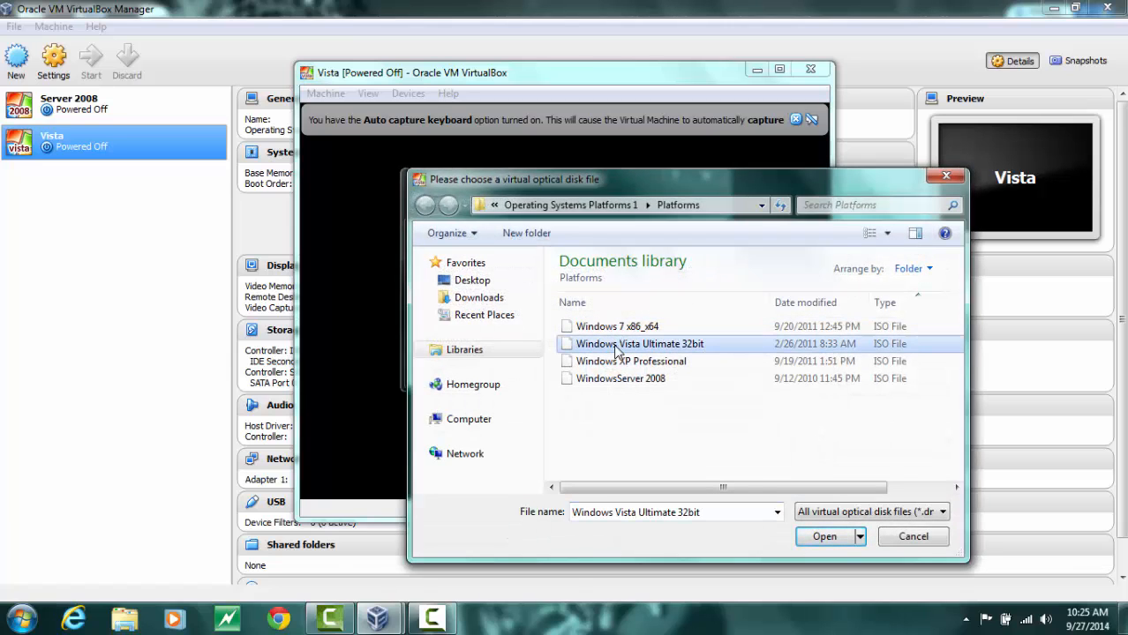
pyautogui.click(812, 538)
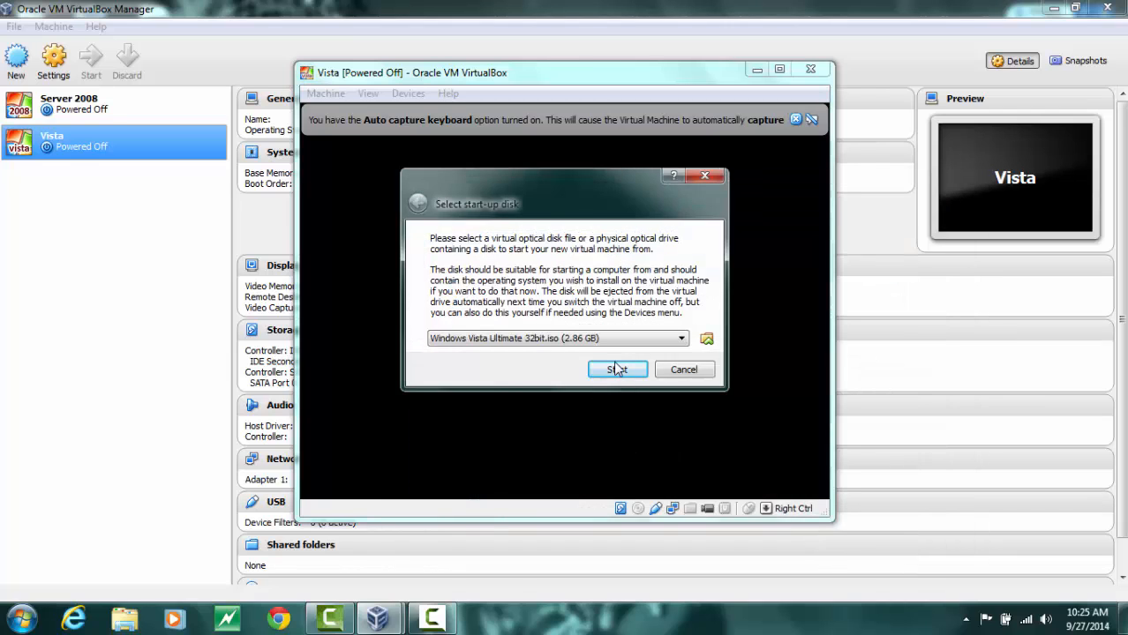
pyautogui.click(617, 370)
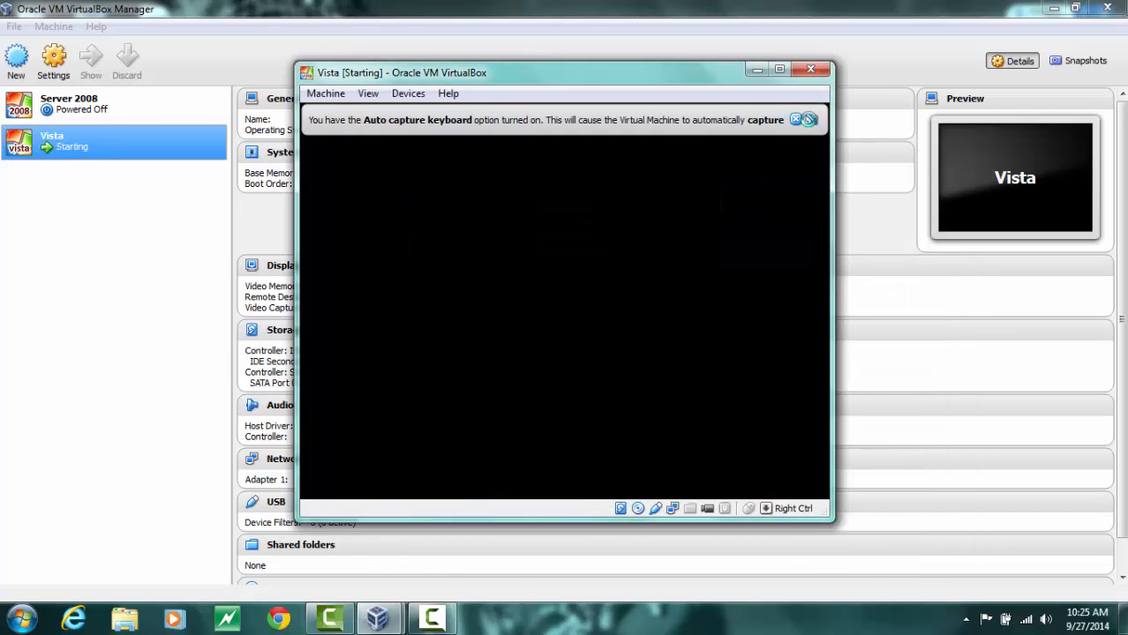
pyautogui.click(811, 118)
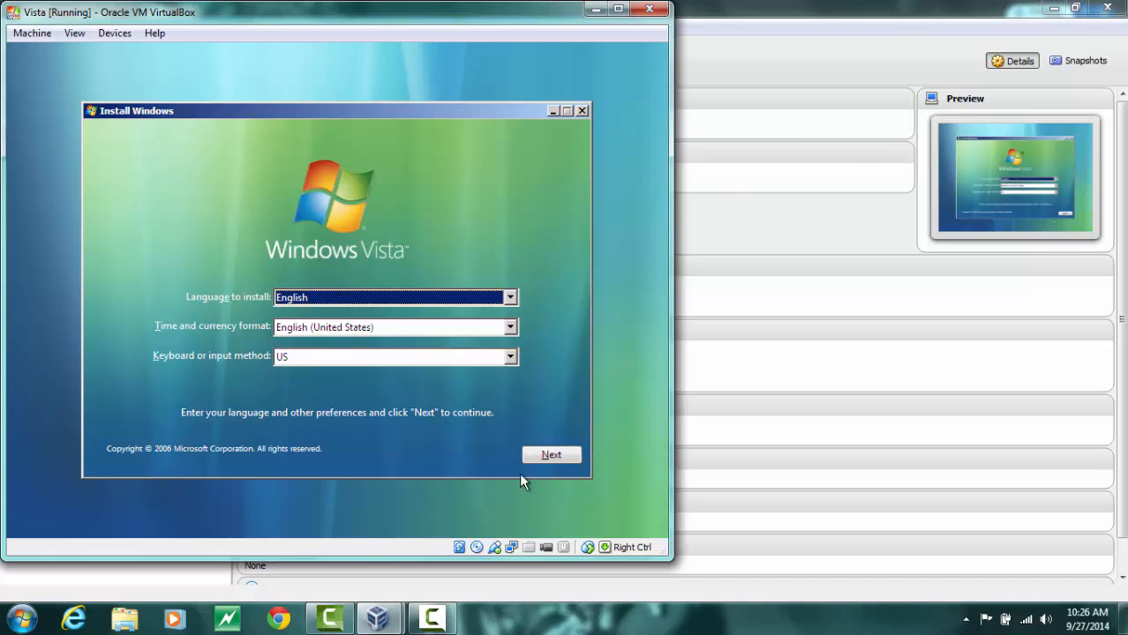
# Keep the default language settings and begin the Windows Vista installation
pyautogui.click(541, 458)
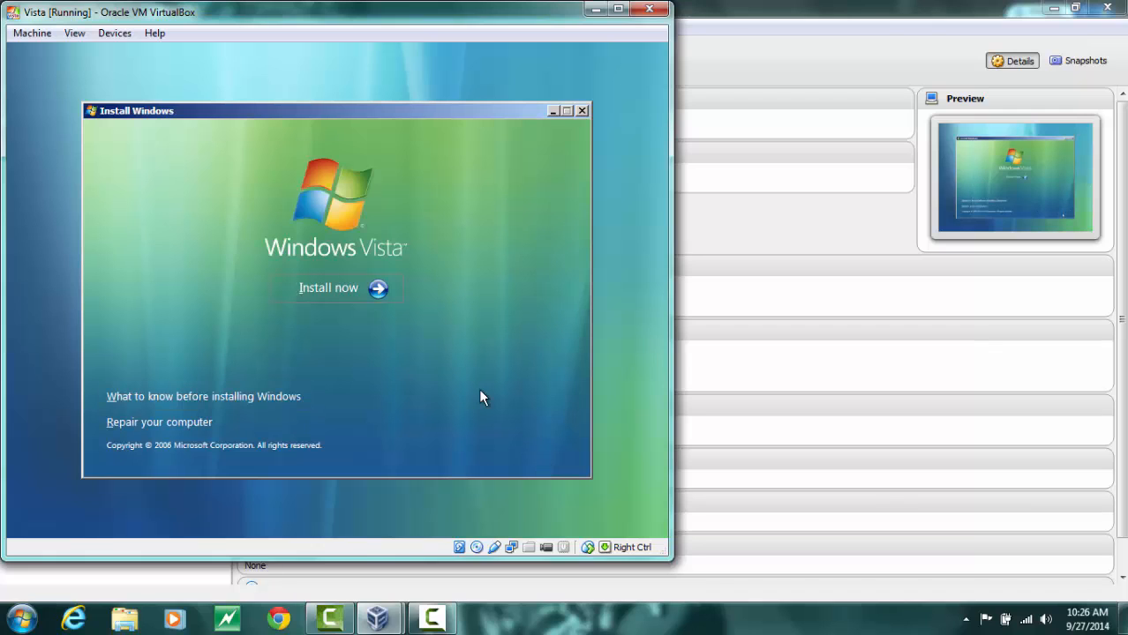
pyautogui.click(388, 292)
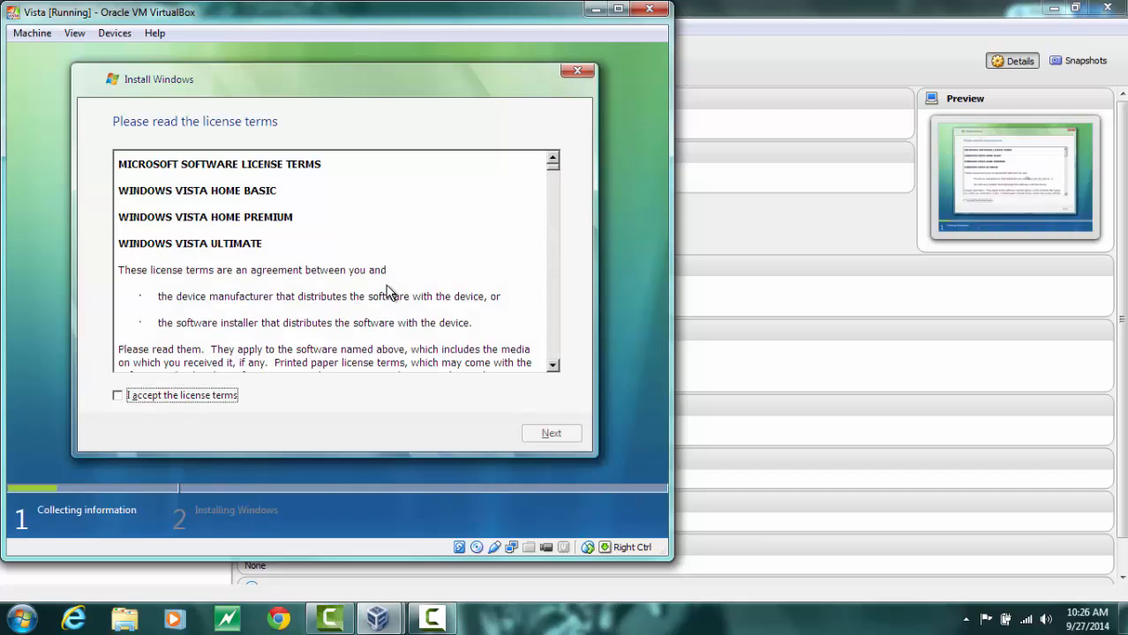
# Accept the license terms and choose the Custom (advanced) installation type
pyautogui.click(121, 396)
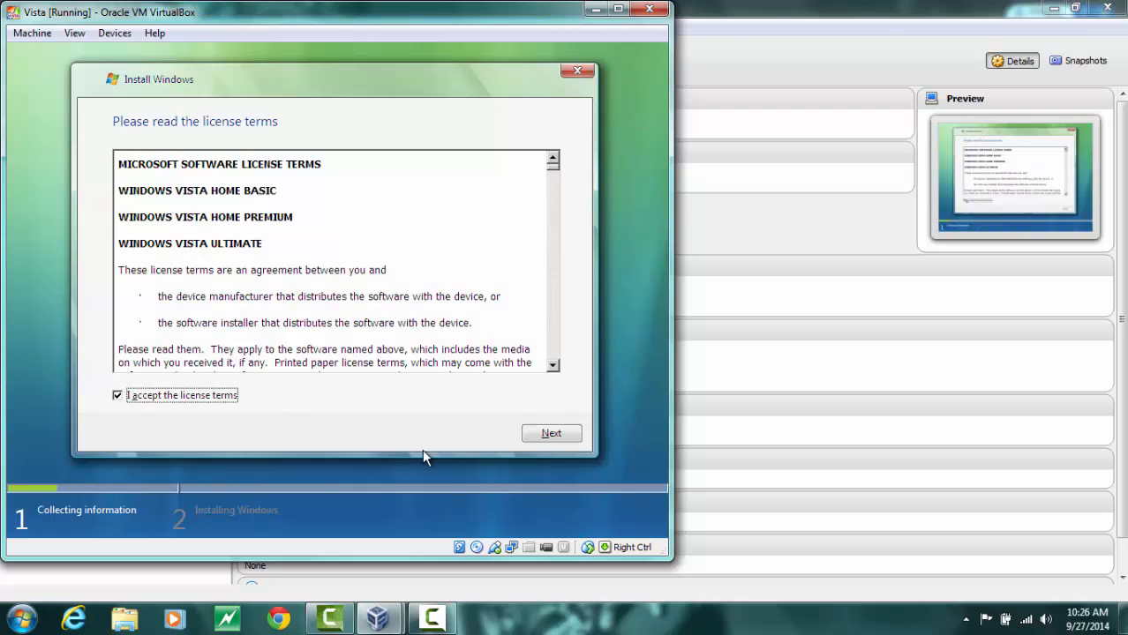
pyautogui.click(553, 429)
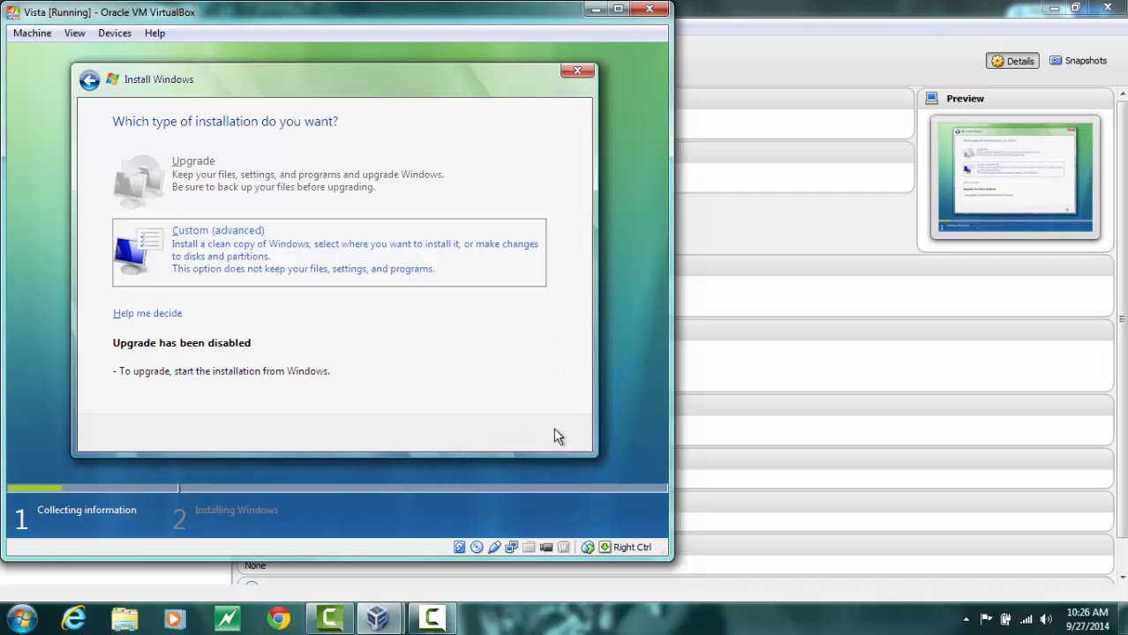
pyautogui.click(338, 268)
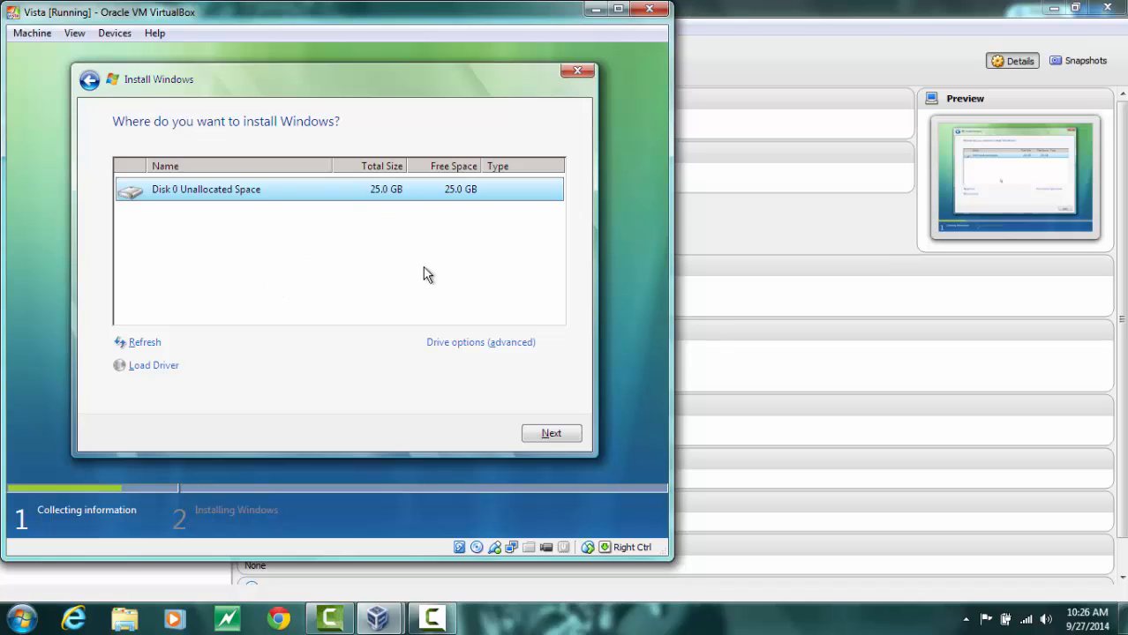
# Create a new 10000 MB partition on Disk 0 and continue installing onto it
pyautogui.click(469, 342)
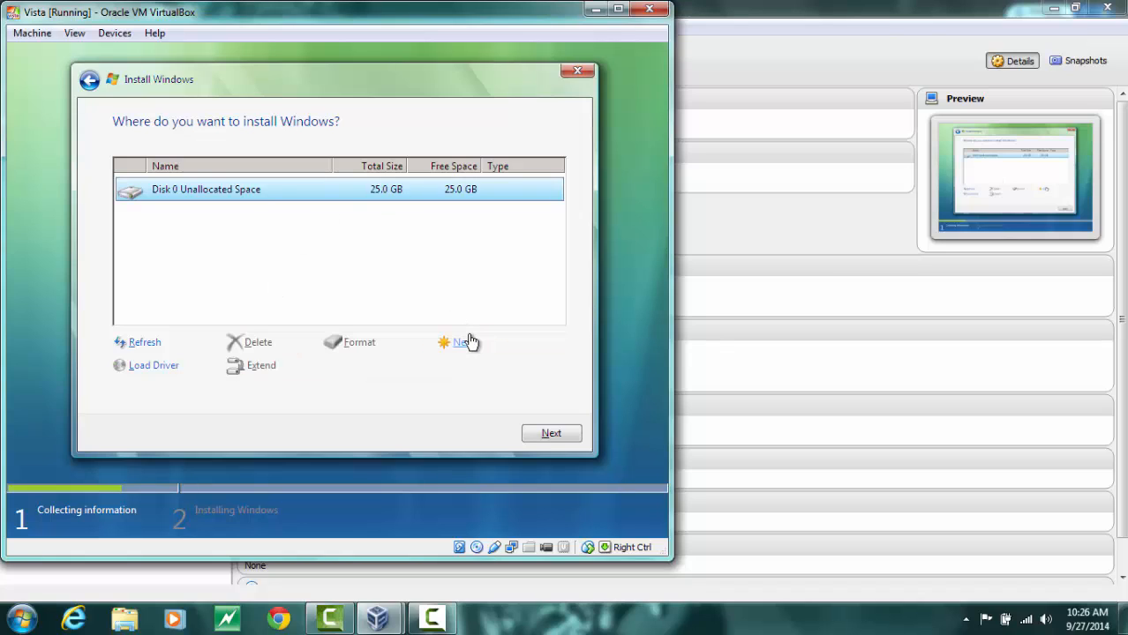
pyautogui.click(461, 344)
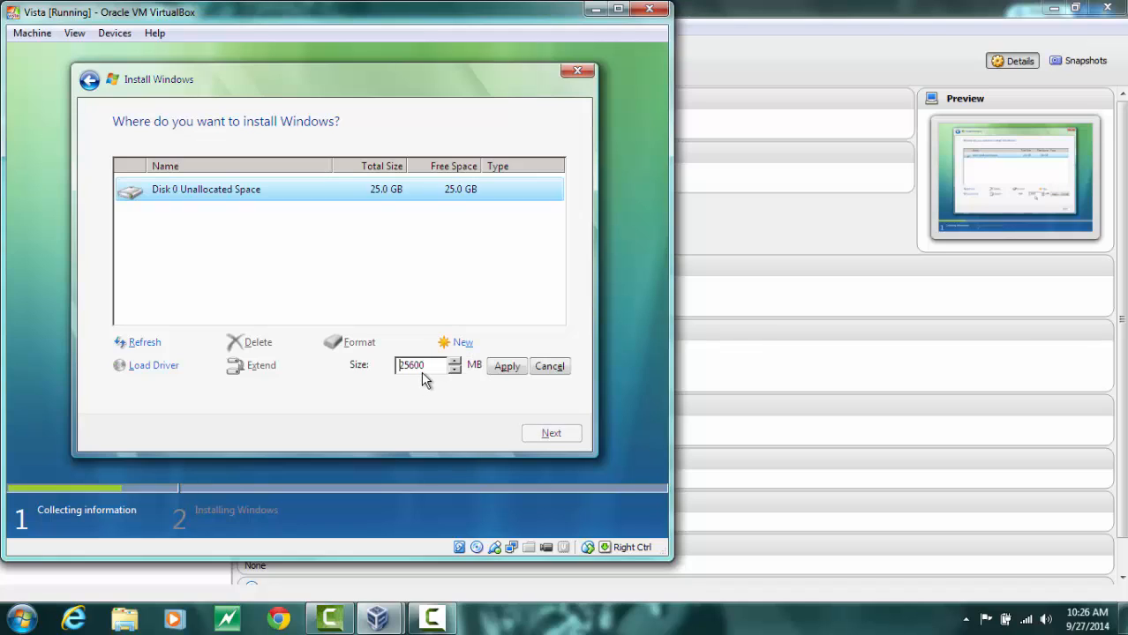
pyautogui.doubleClick(433, 367)
pyautogui.write('10000')
pyautogui.click(514, 372)
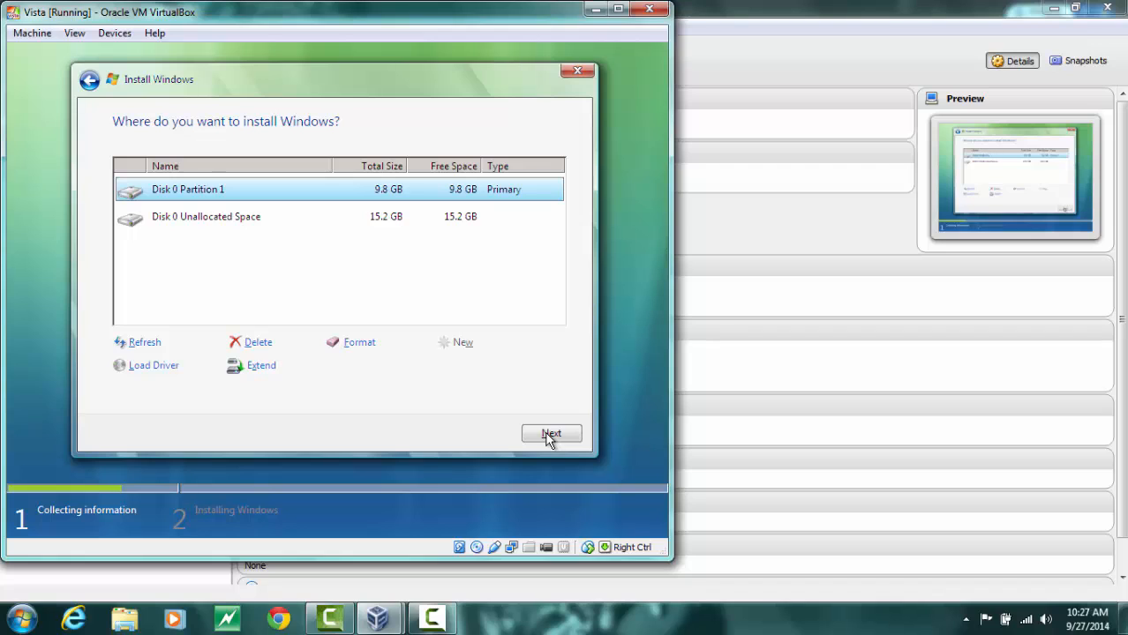
pyautogui.click(550, 436)
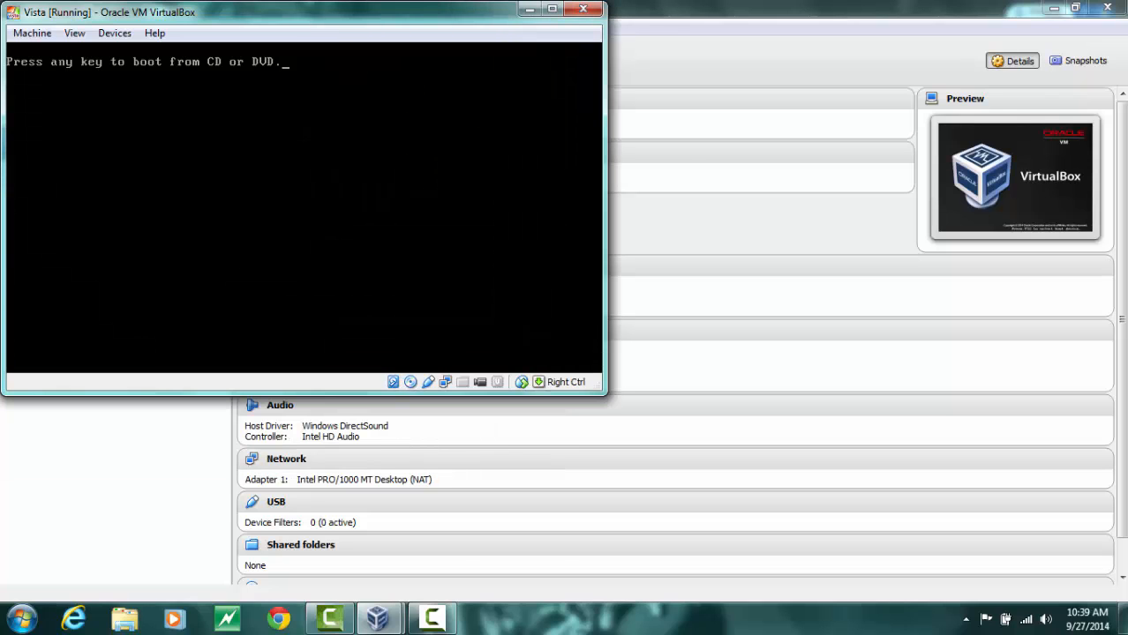
# Enter the user account name, leave the password blank, and continue
pyautogui.press('Return')
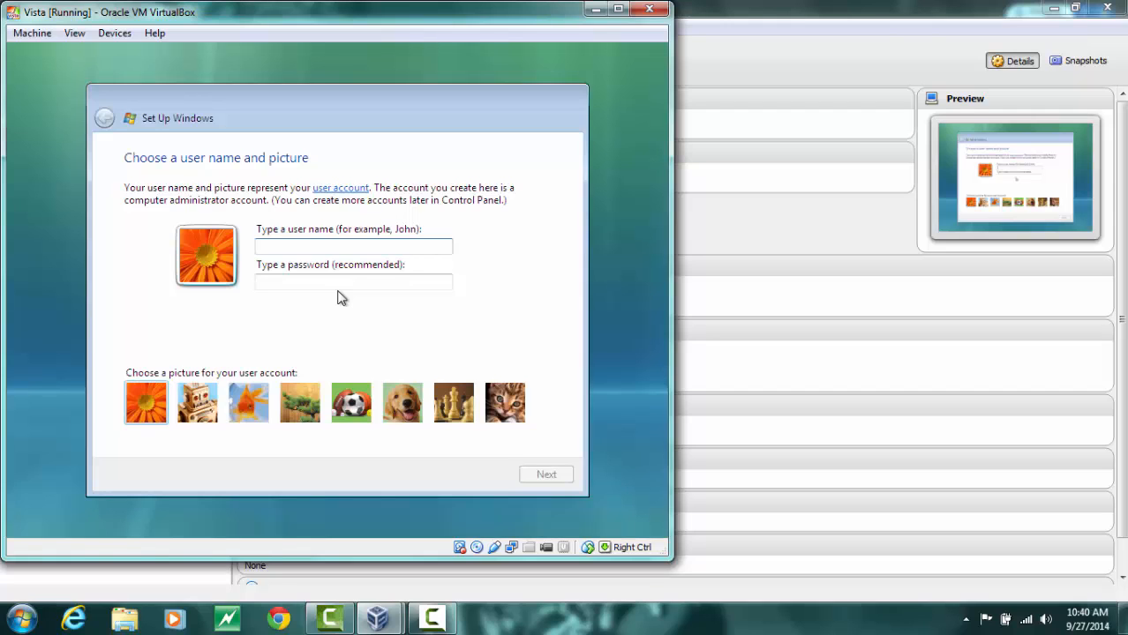
pyautogui.write('An')
pyautogui.write('ia')
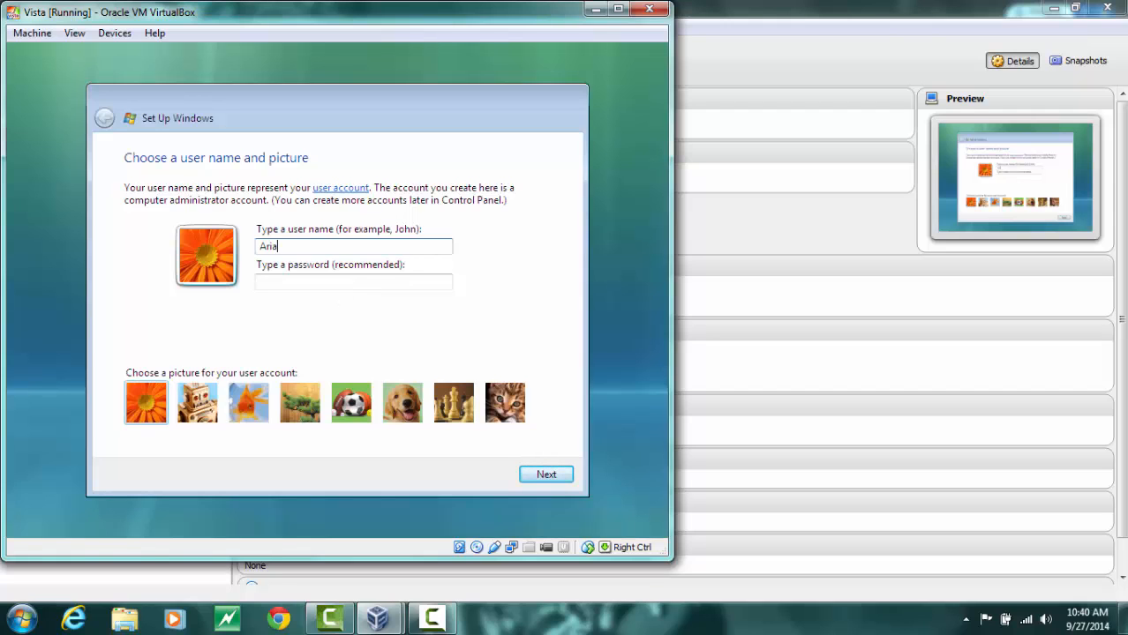
pyautogui.write('nne')
pyautogui.click(340, 282)
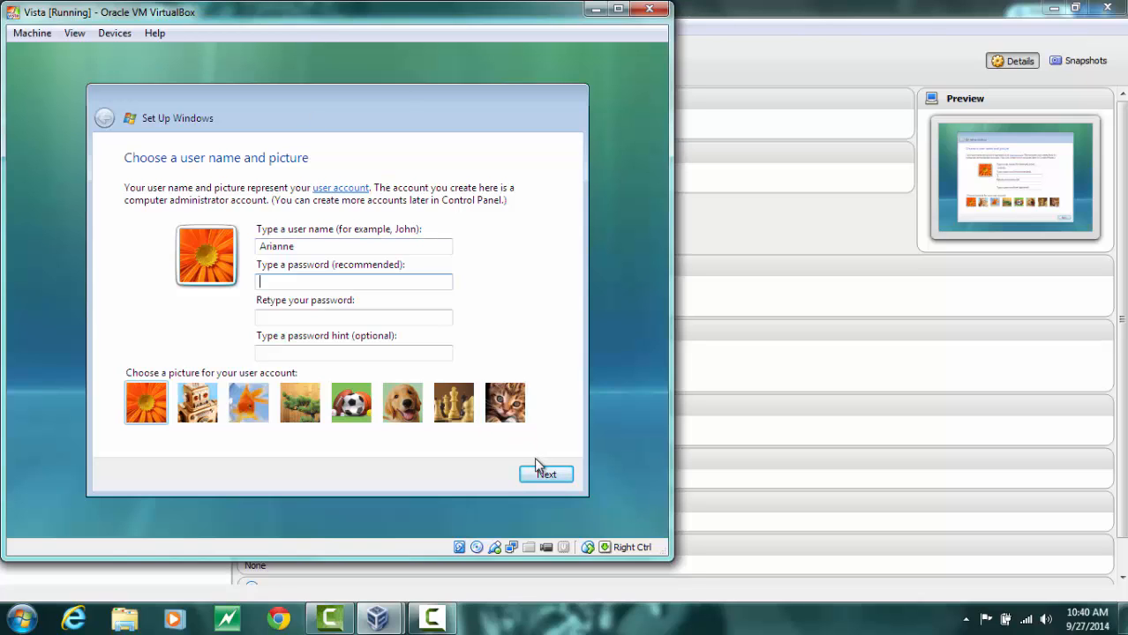
pyautogui.click(544, 481)
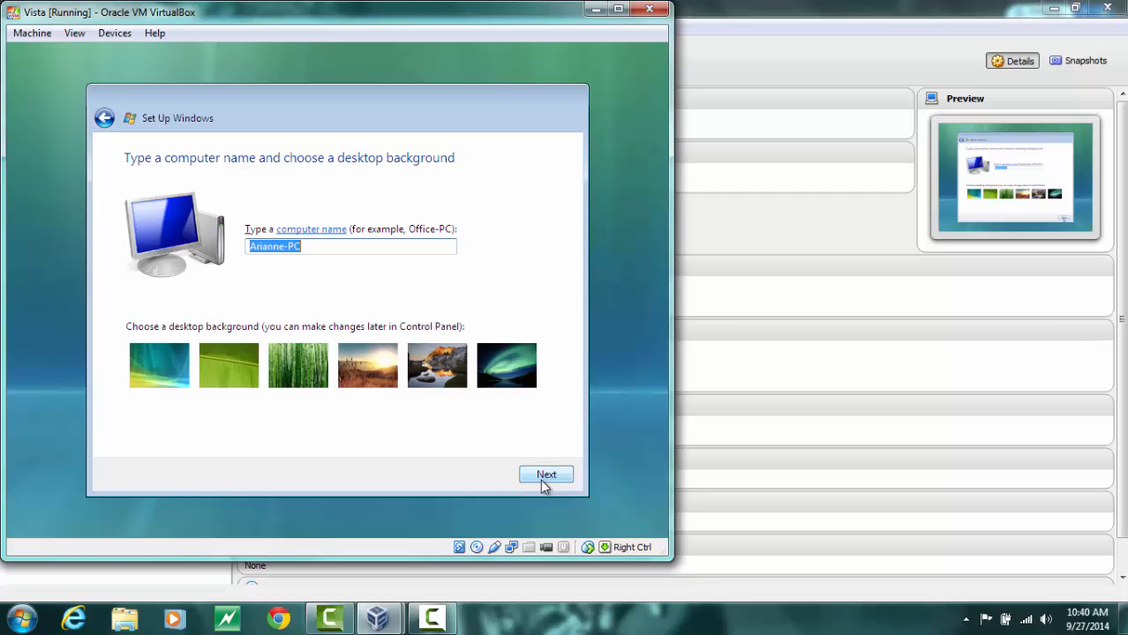
# Set the computer name to Vista-PC and choose the recommended protection settings
pyautogui.write('Vista-')
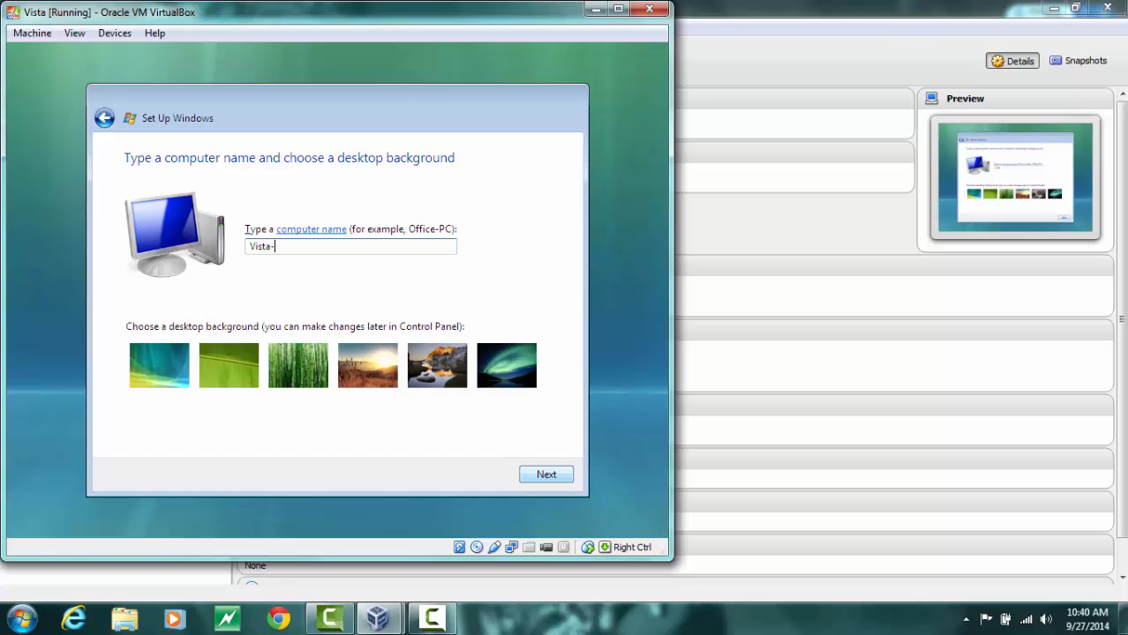
pyautogui.write('C')
pyautogui.click(564, 476)
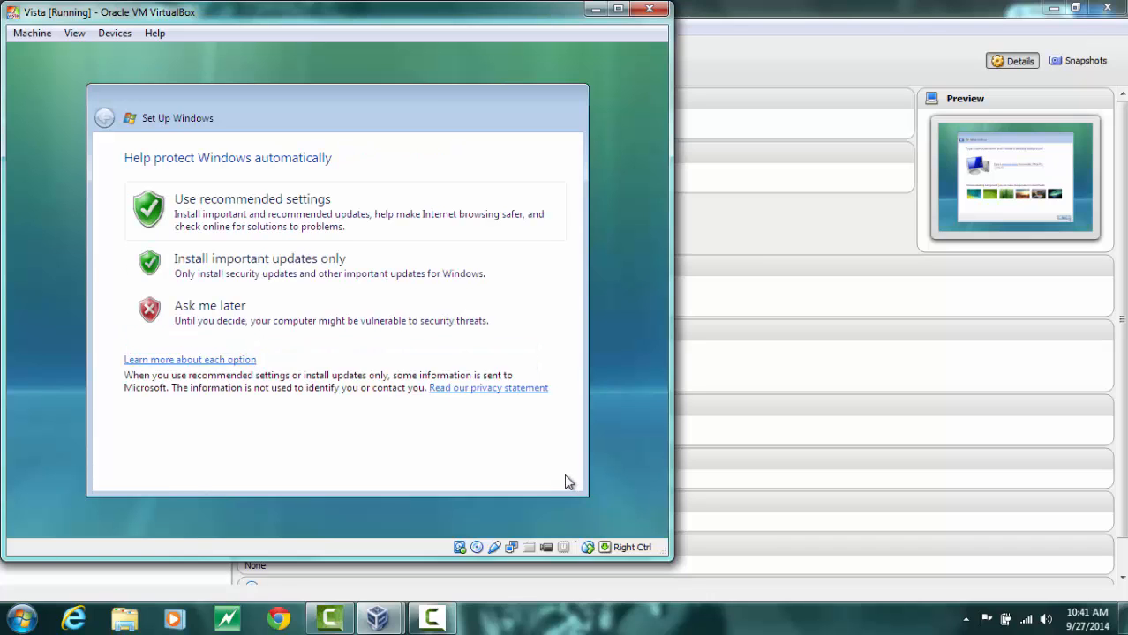
pyautogui.click(222, 200)
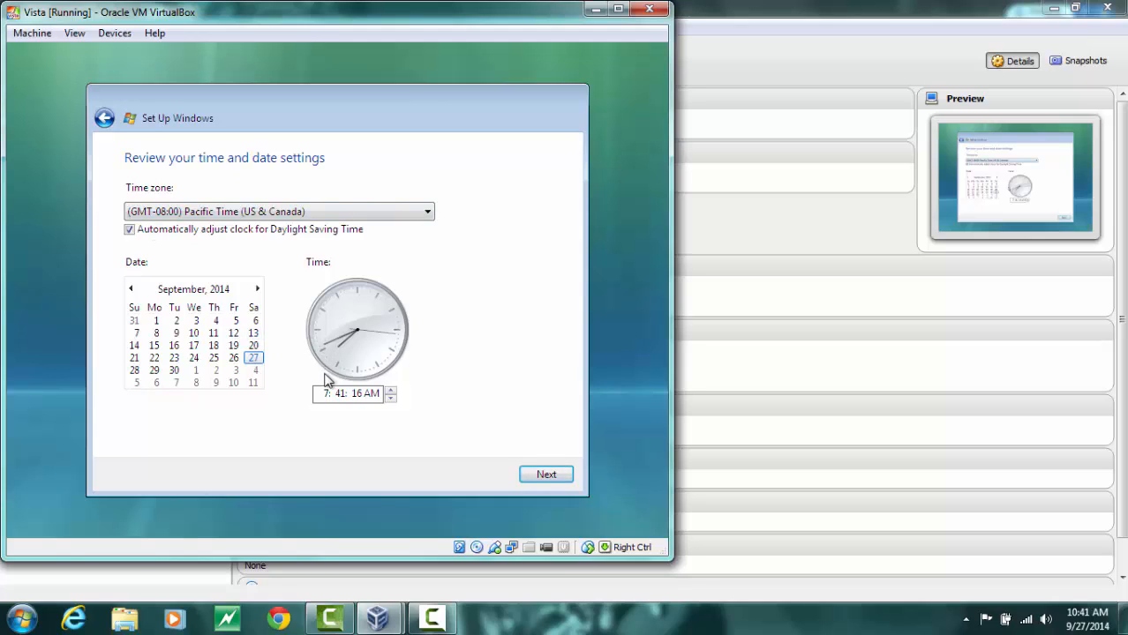
# Set the clock hour to 10 and the time zone to (GMT-04:00) Caracas, La Paz, then continue
pyautogui.click(391, 390)
pyautogui.click(390, 389)
pyautogui.click(390, 389)
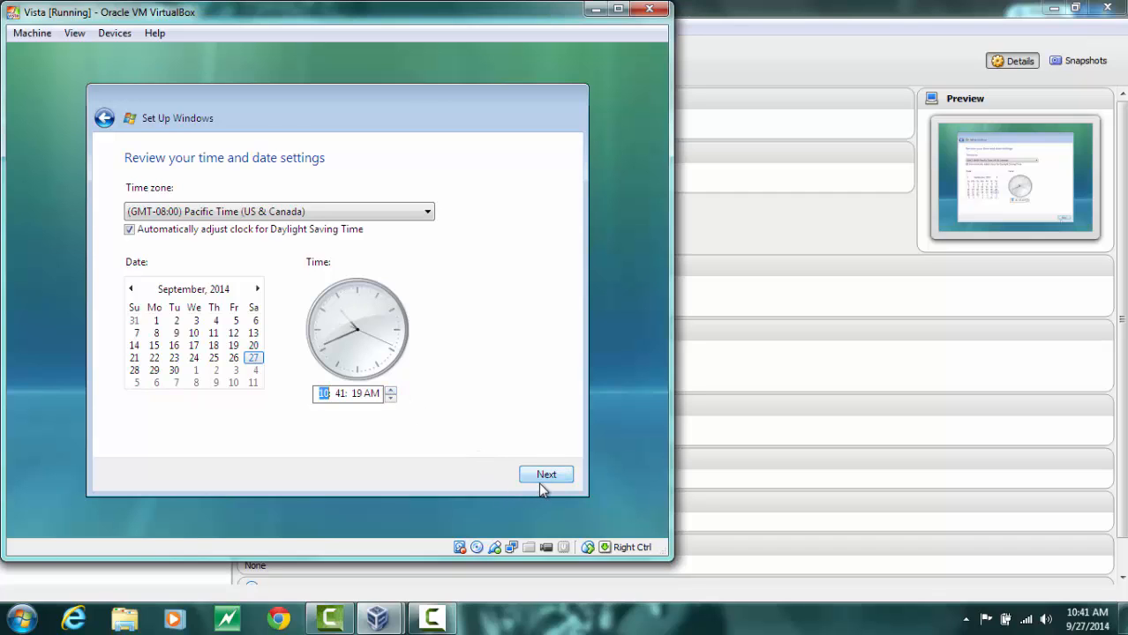
pyautogui.click(425, 212)
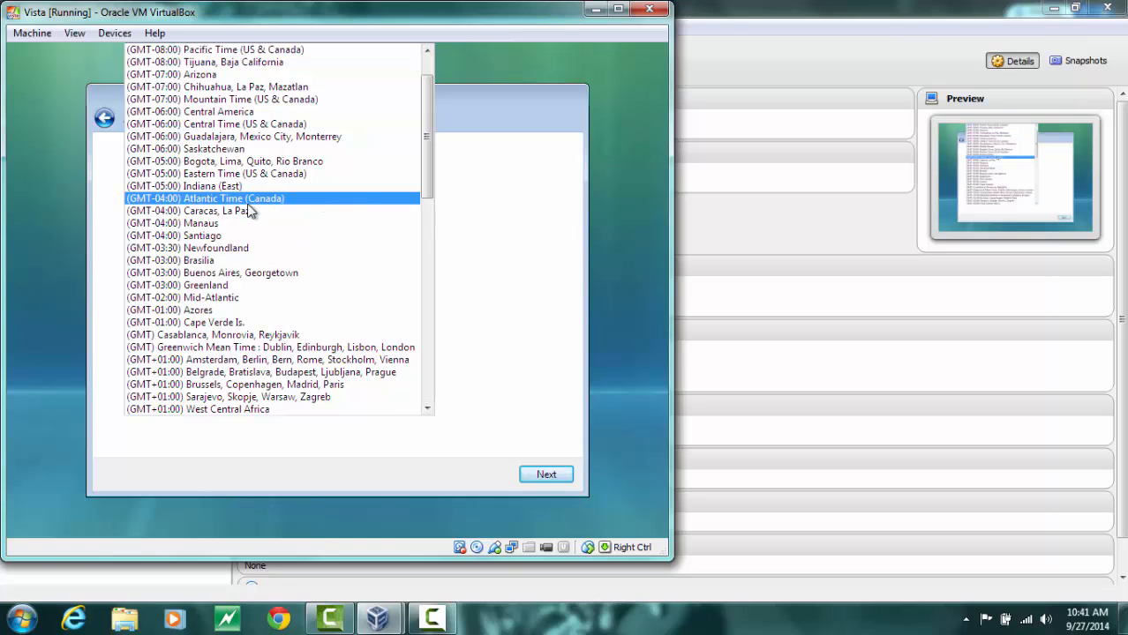
pyautogui.click(247, 211)
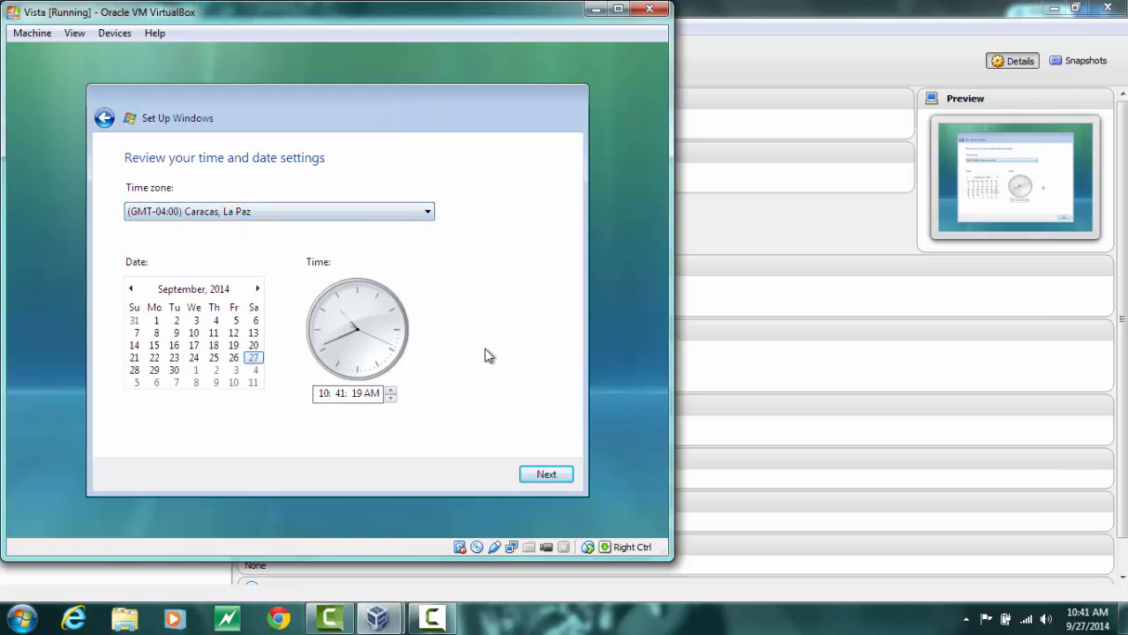
pyautogui.click(540, 475)
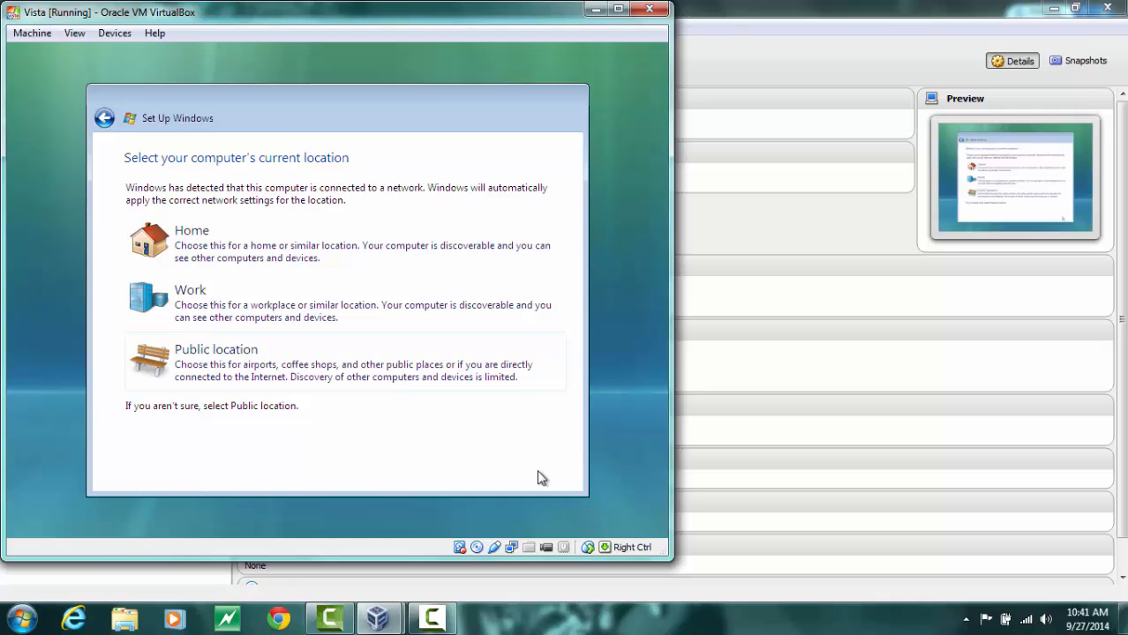
# Choose Home as the network location and finish the Windows setup
pyautogui.click(219, 260)
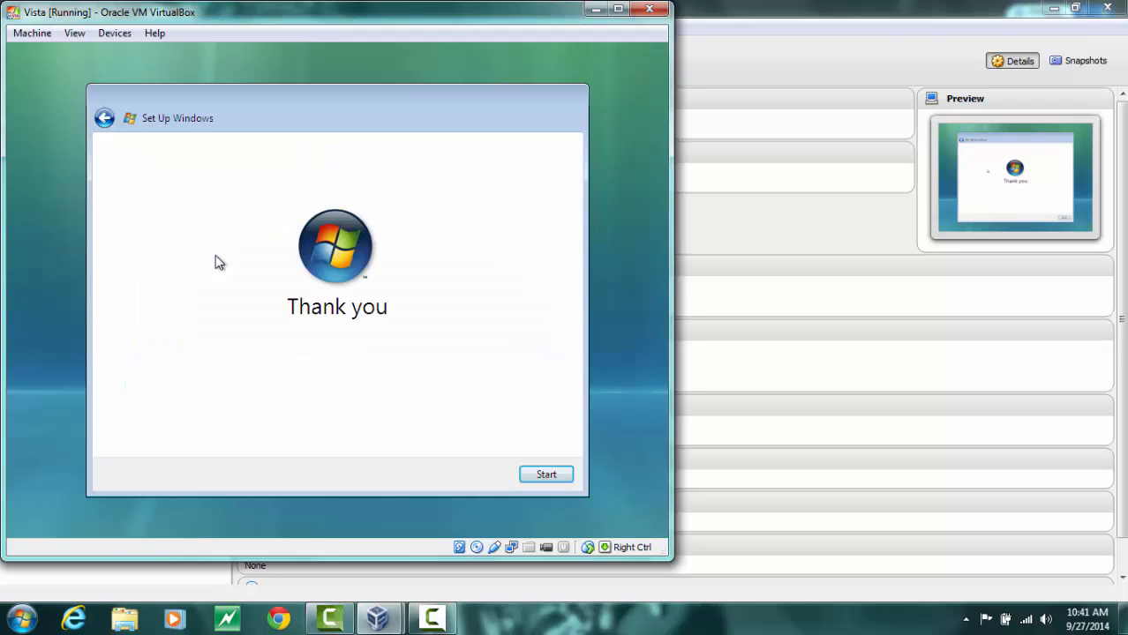
pyautogui.click(533, 474)
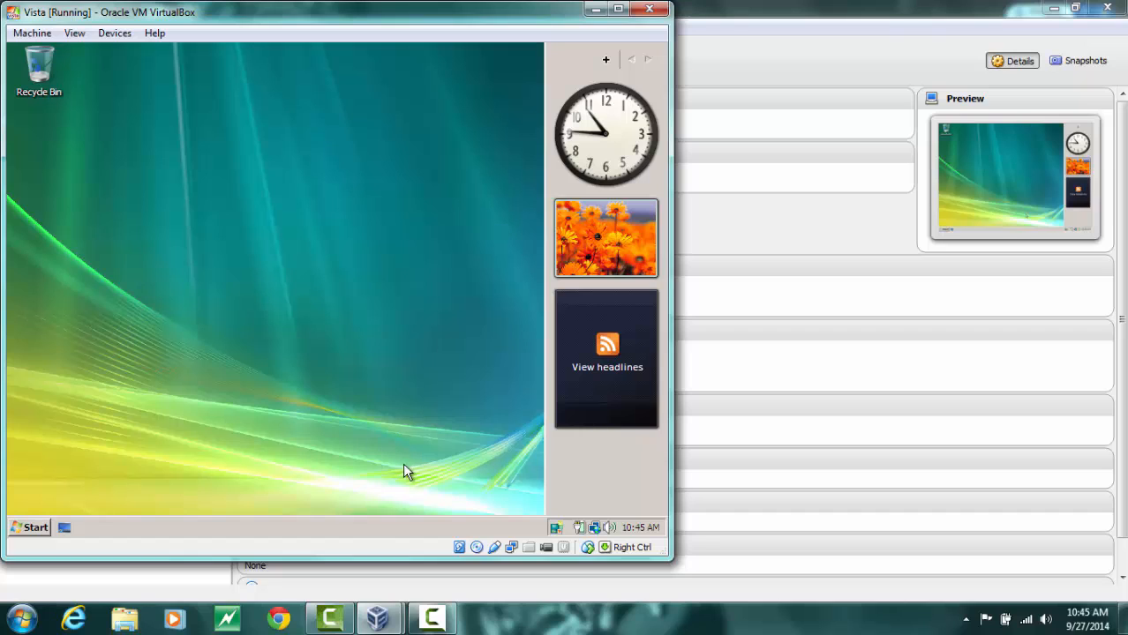
# Open the Network and Sharing Center and turn on file sharing
pyautogui.rightClick(594, 528)
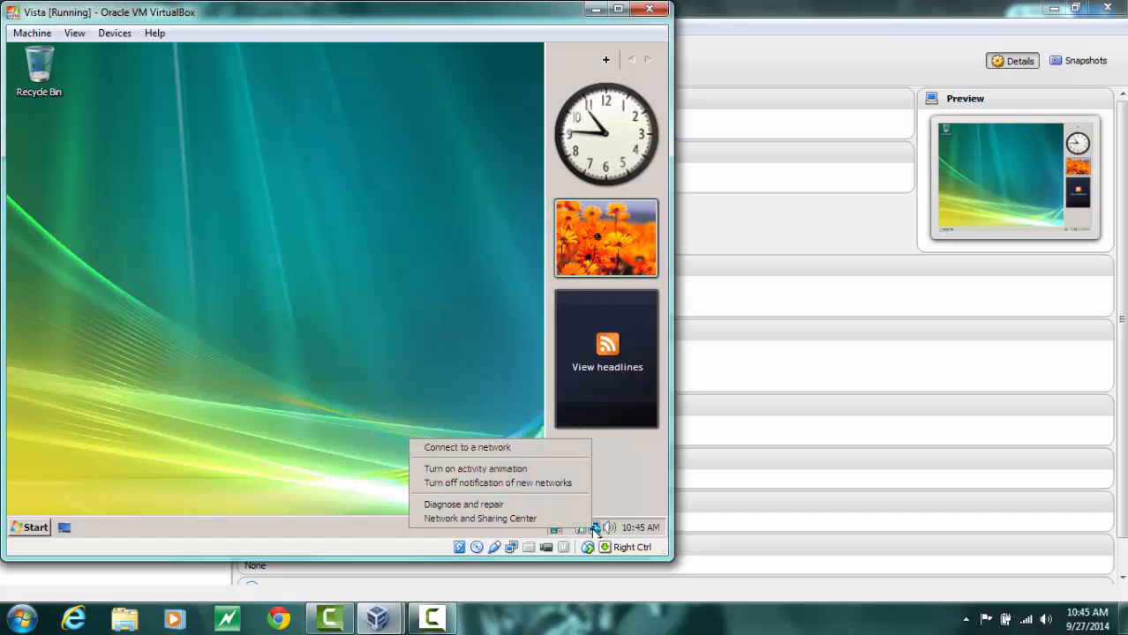
pyautogui.click(490, 521)
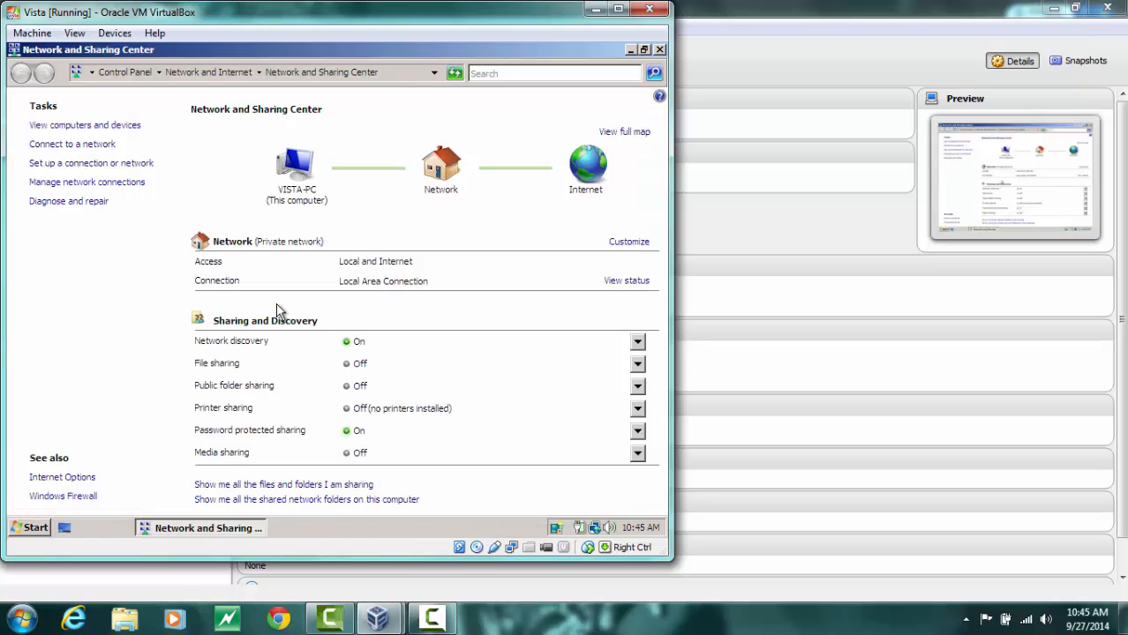
pyautogui.click(349, 369)
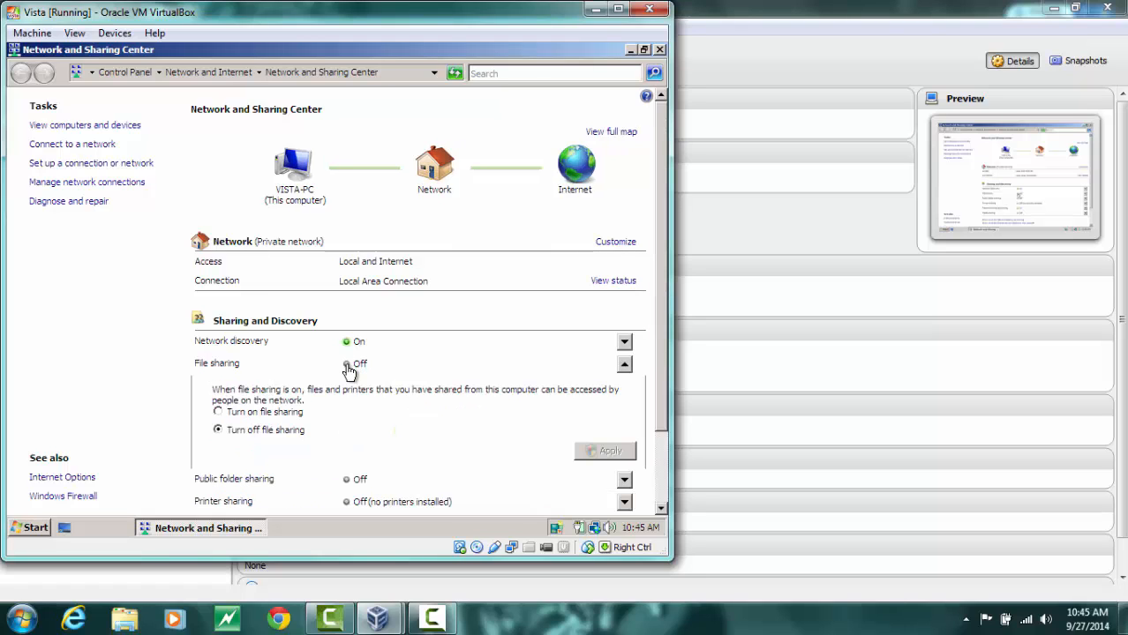
pyautogui.click(264, 416)
pyautogui.click(611, 453)
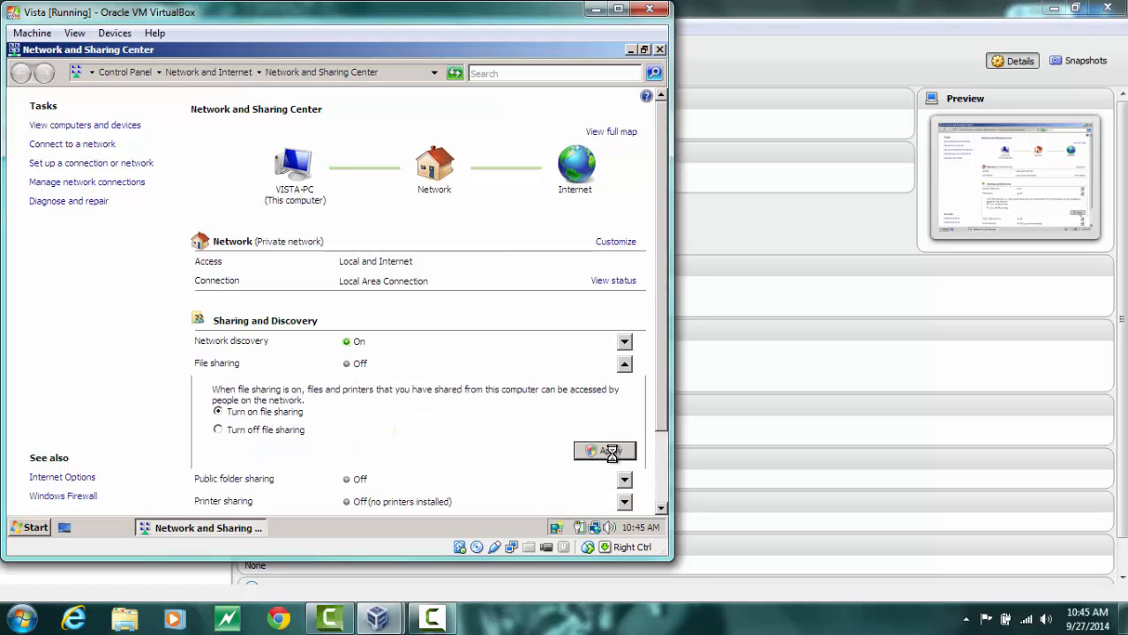
# Turn on public folder sharing so anyone with network access can open, change, and create files, approving the permission prompt
pyautogui.click(370, 327)
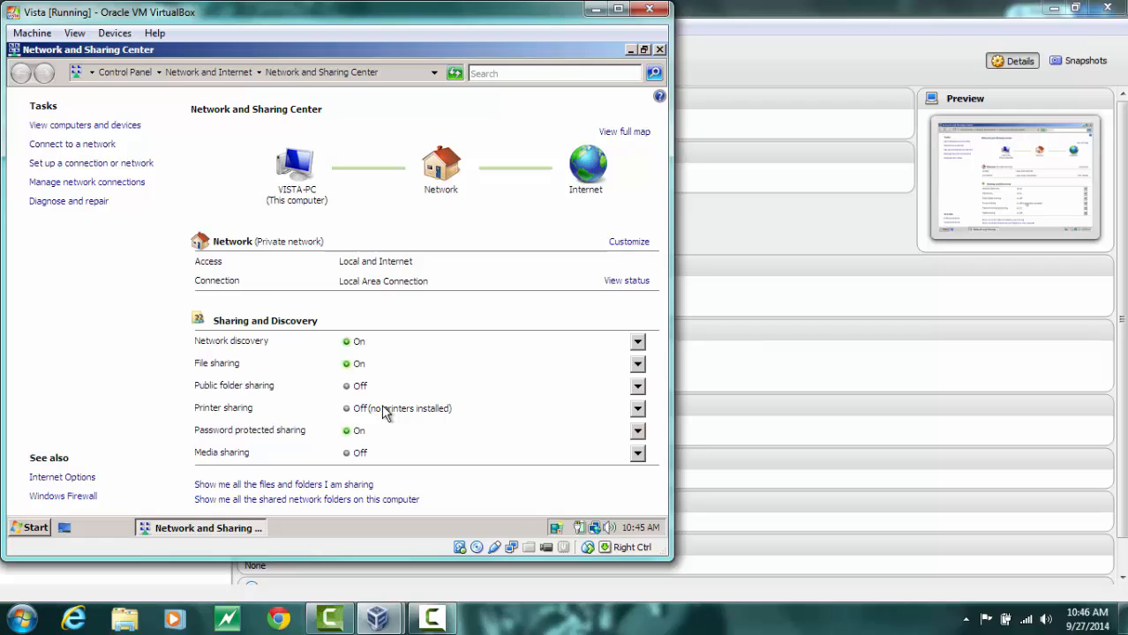
pyautogui.click(344, 388)
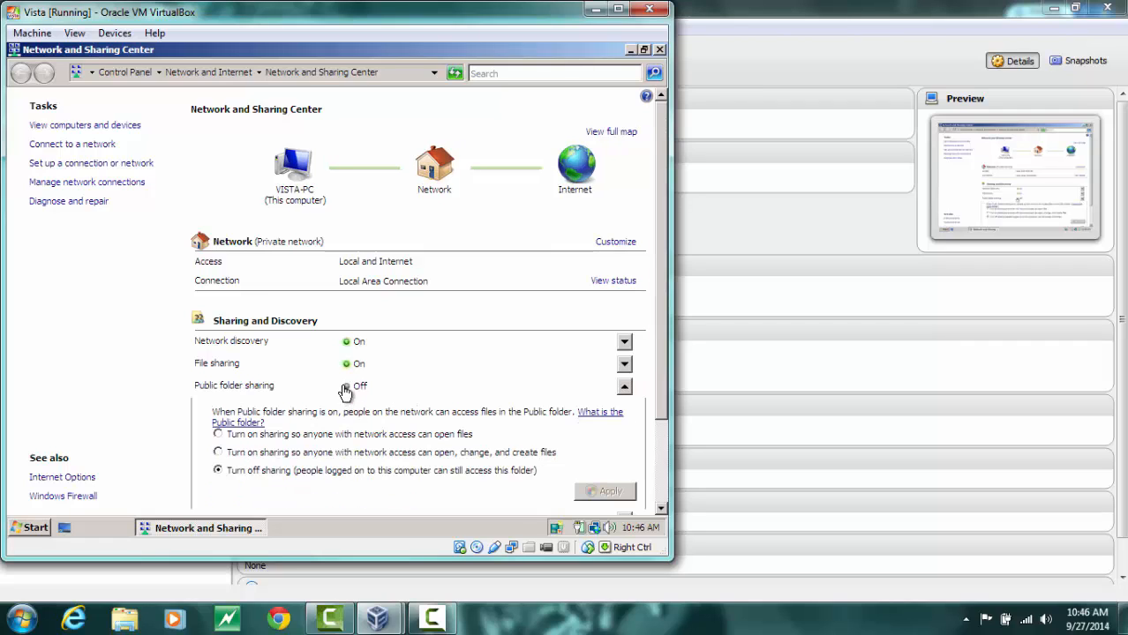
pyautogui.click(298, 438)
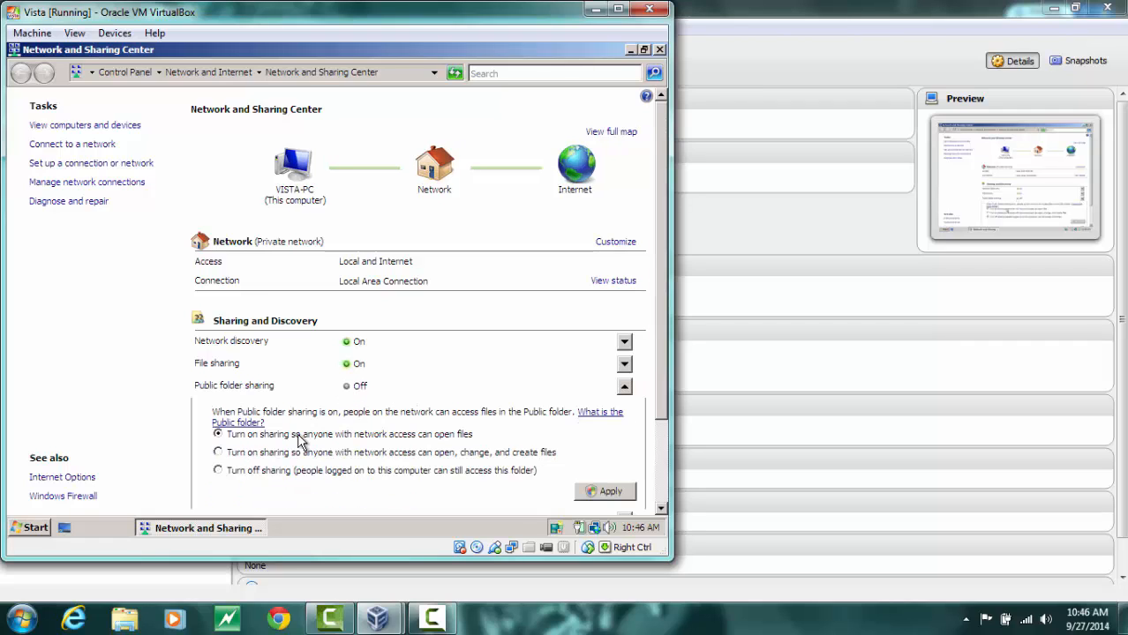
pyautogui.click(300, 454)
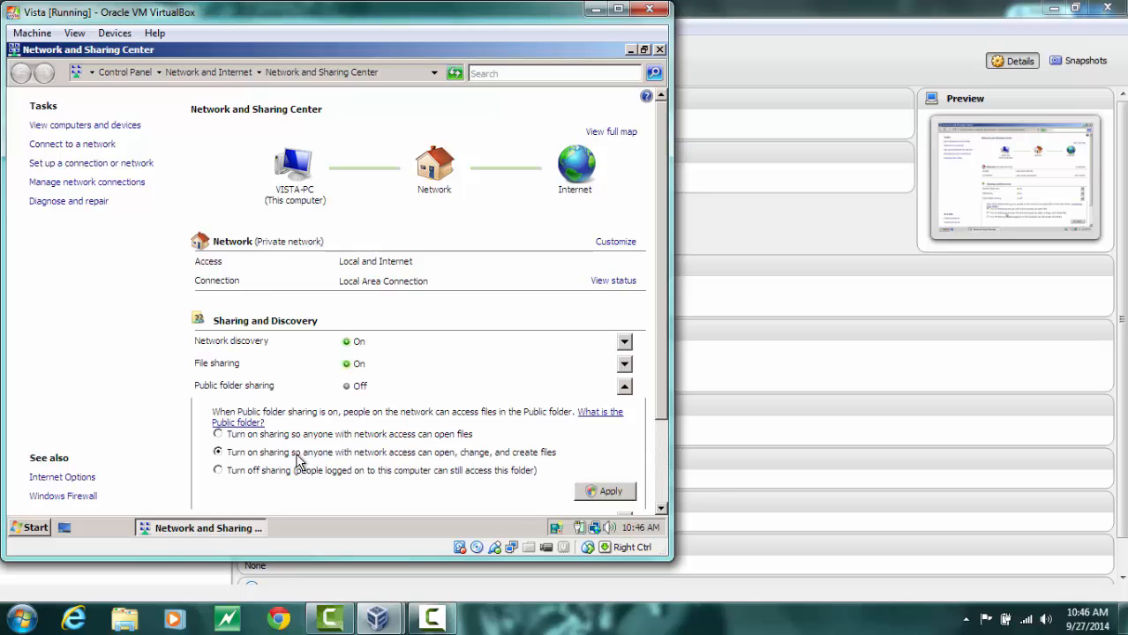
pyautogui.click(609, 496)
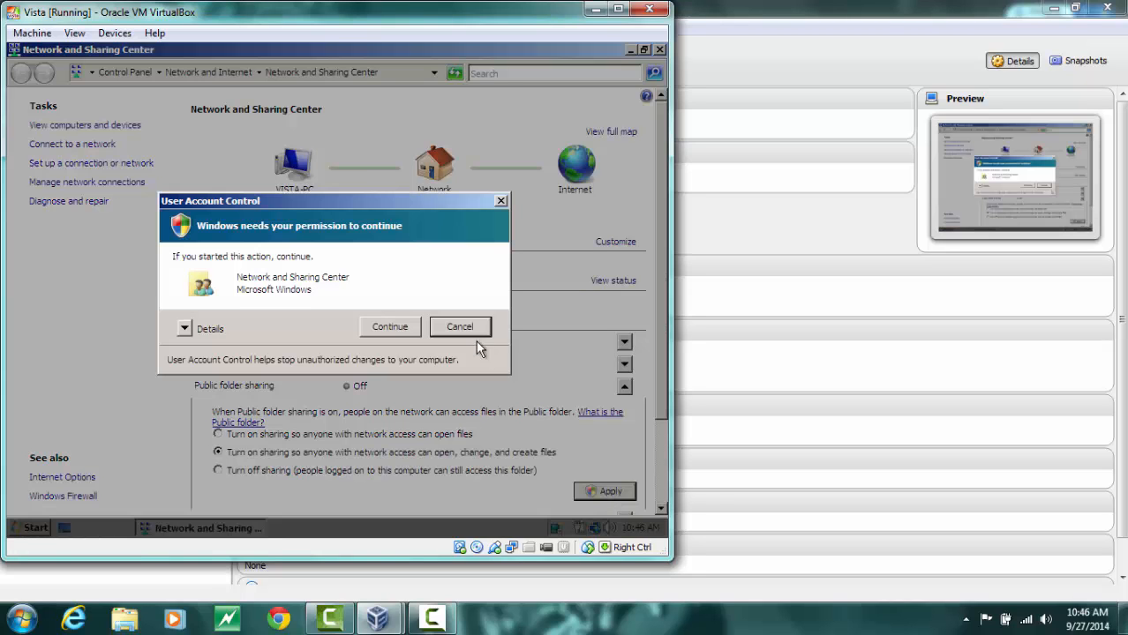
pyautogui.click(389, 326)
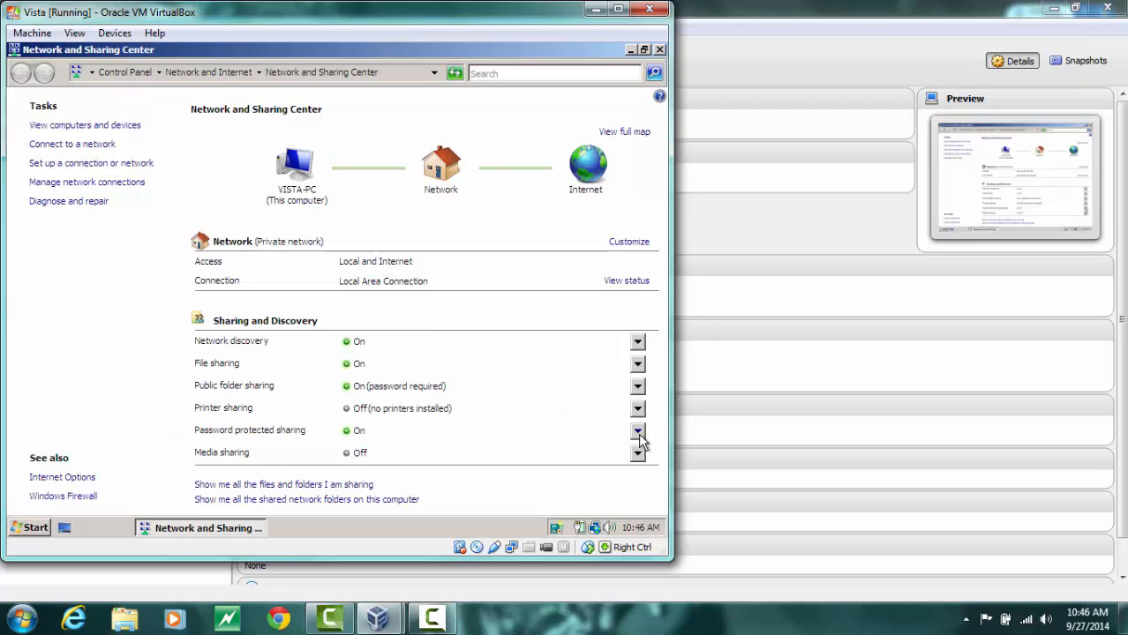
# Turn off password protected sharing and approve the permission prompt
pyautogui.click(347, 439)
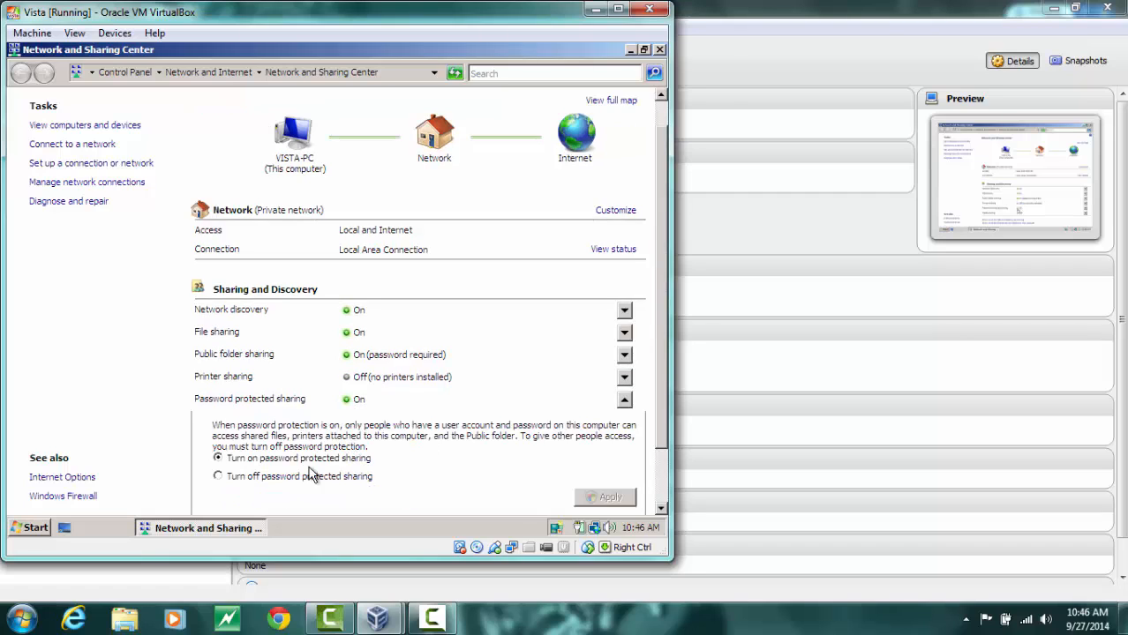
pyautogui.click(274, 476)
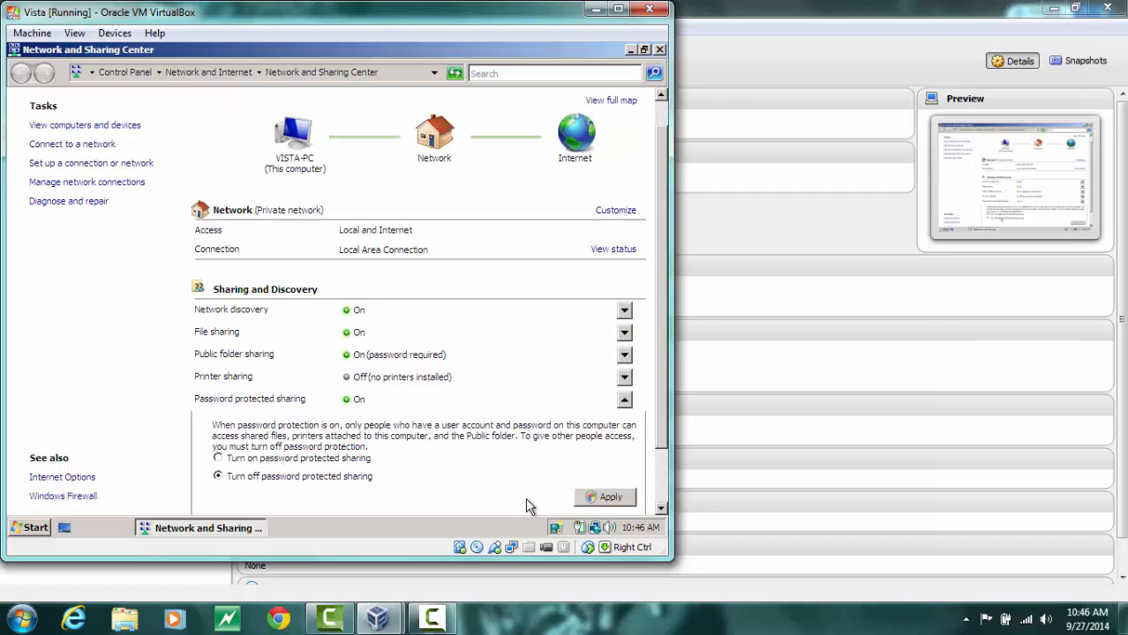
pyautogui.click(593, 498)
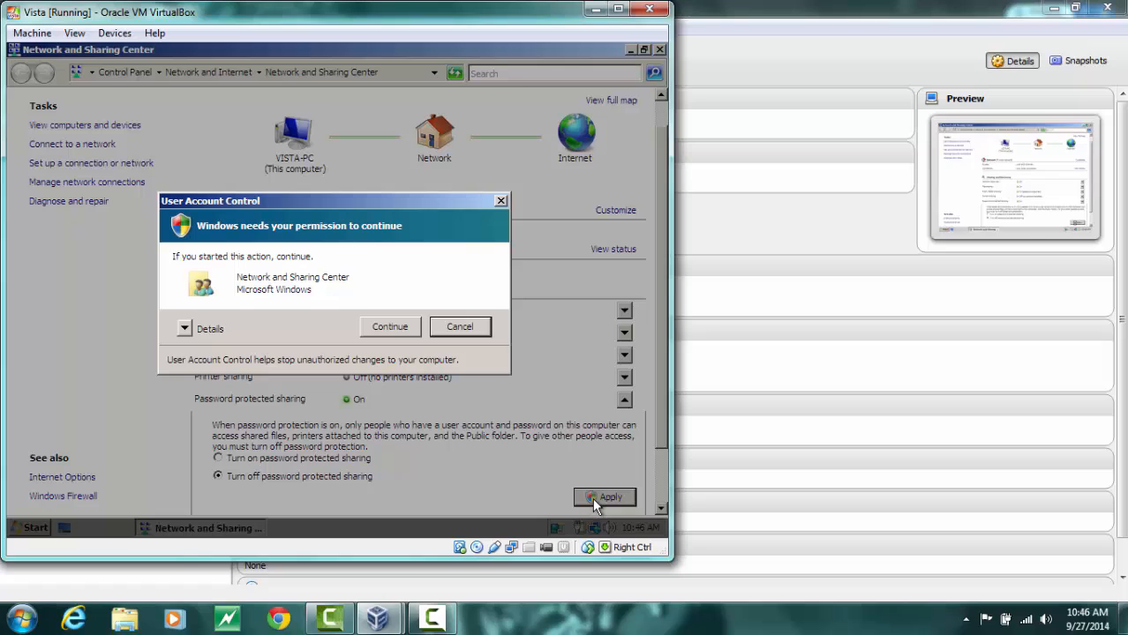
pyautogui.click(381, 329)
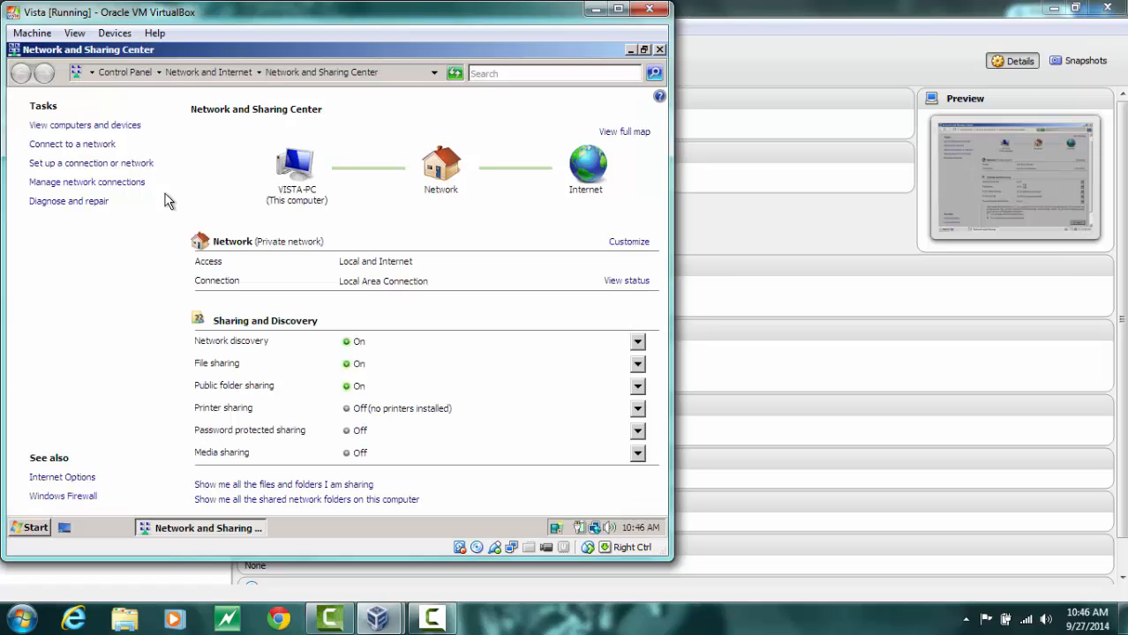
# Open the Local Area Connection properties from network connections and disable Internet Protocol Version 6 (TCP/IPv6)
pyautogui.click(103, 182)
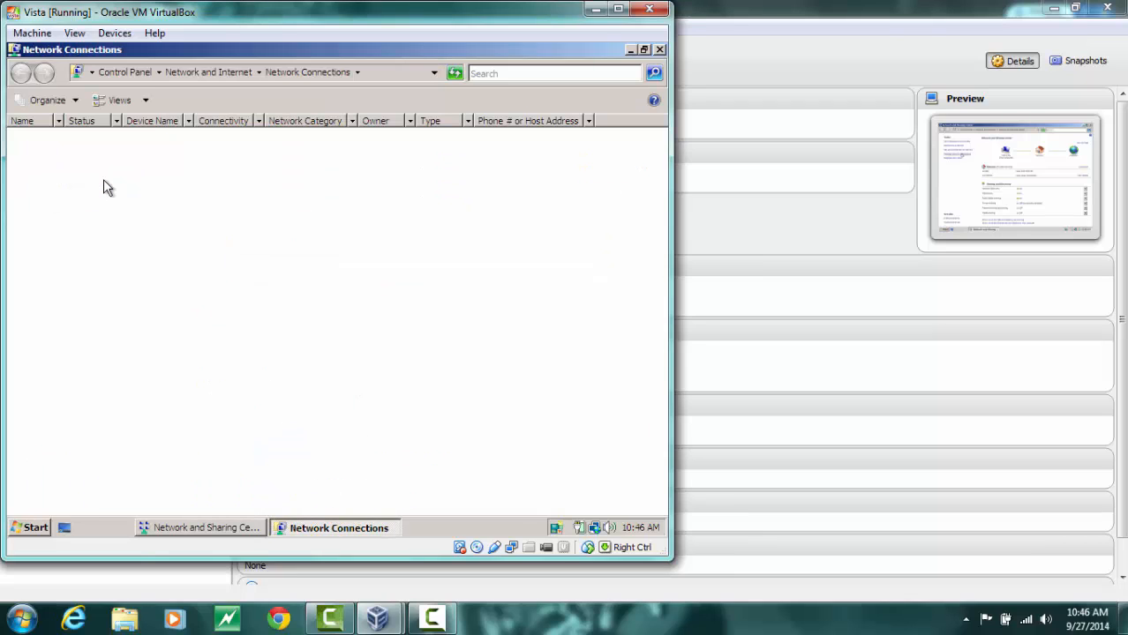
pyautogui.rightClick(103, 179)
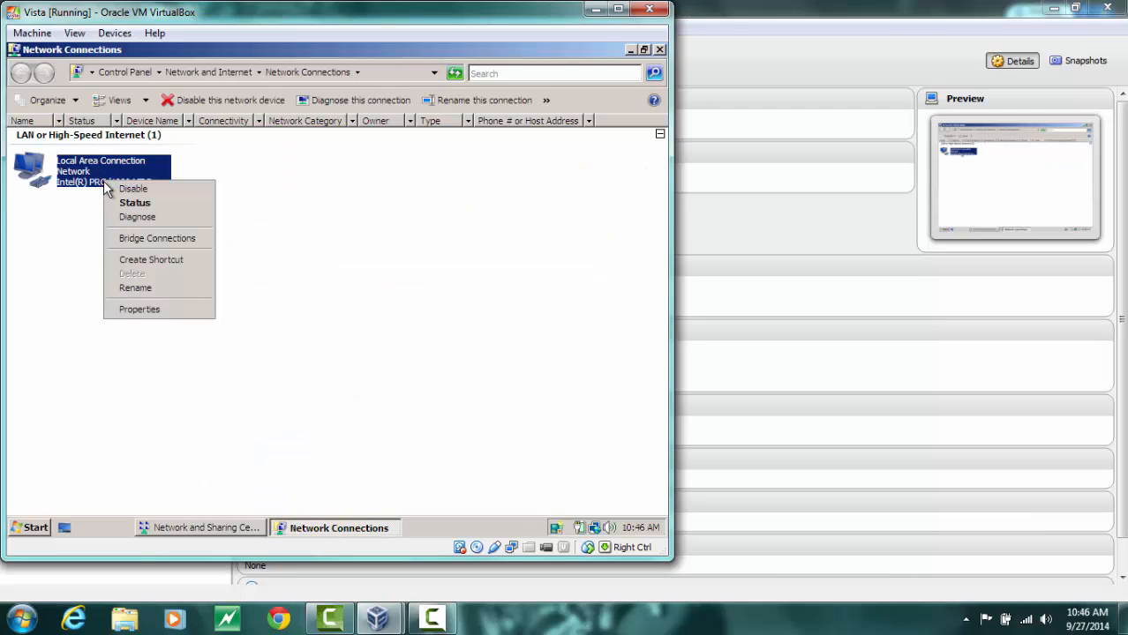
pyautogui.click(147, 310)
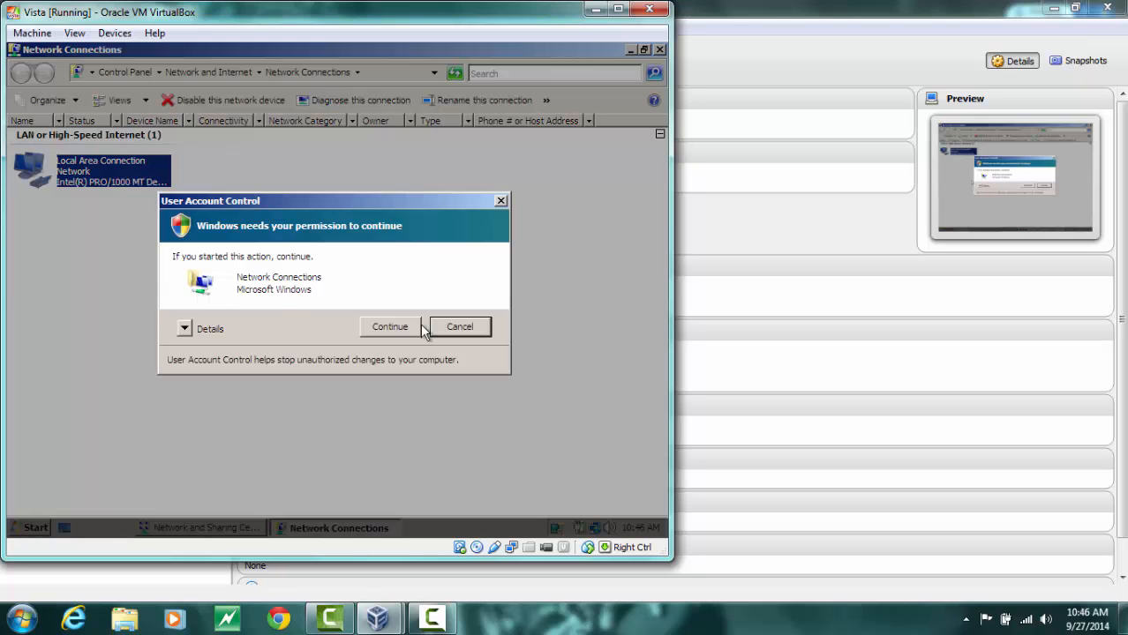
pyautogui.click(398, 328)
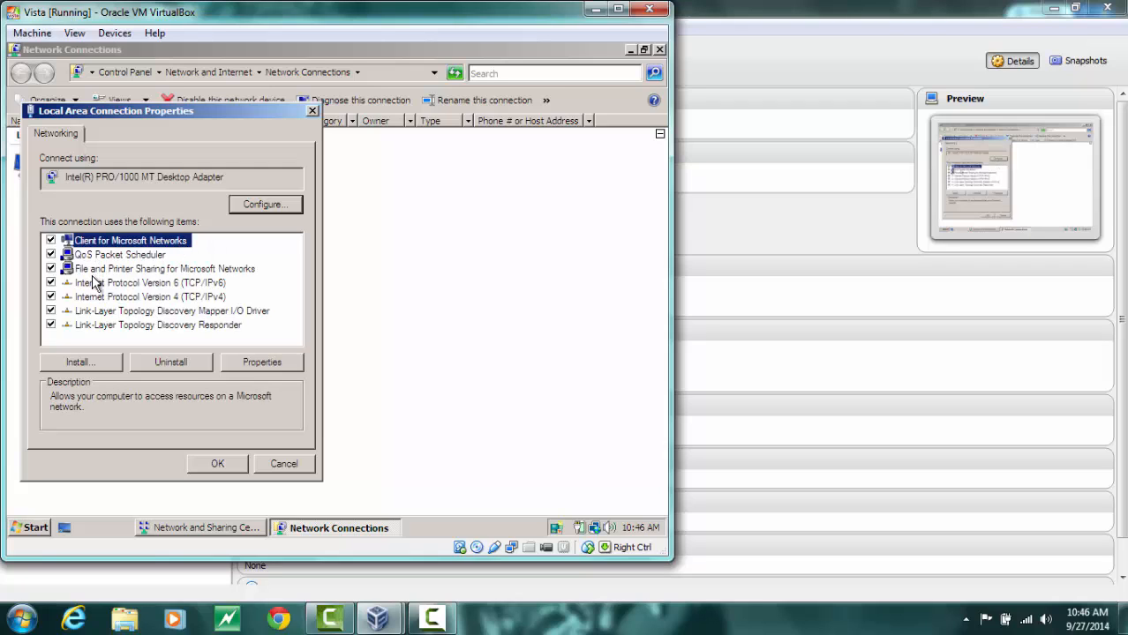
pyautogui.click(94, 283)
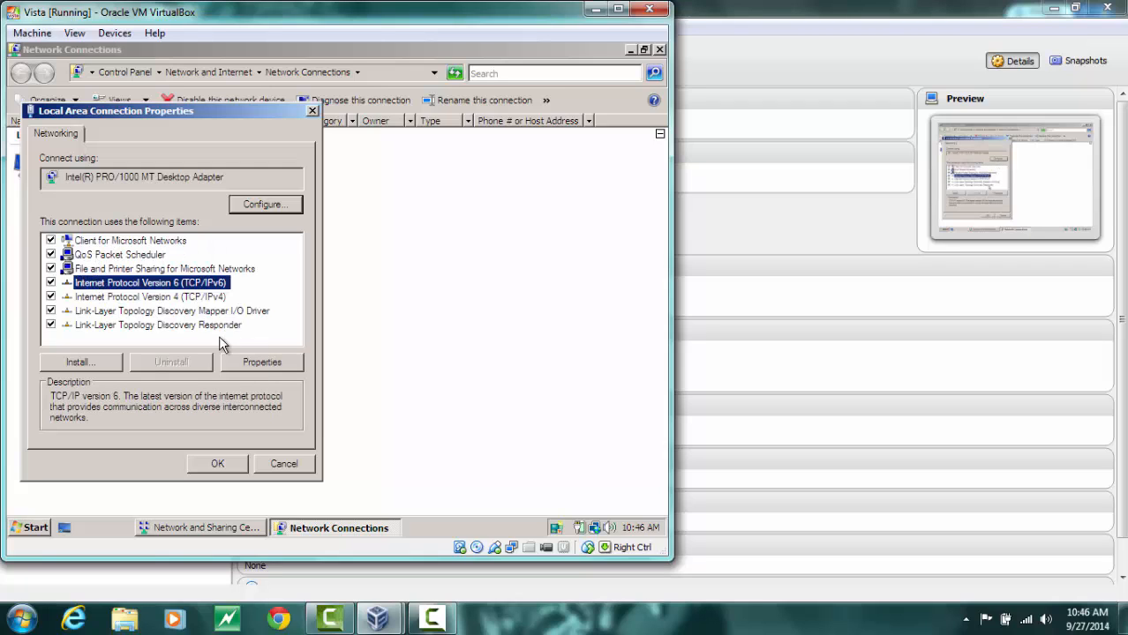
pyautogui.click(50, 282)
# Give Internet Protocol Version 4 a static IP address of 192.168.0.2 with subnet mask 255.255.255.0
pyautogui.click(104, 297)
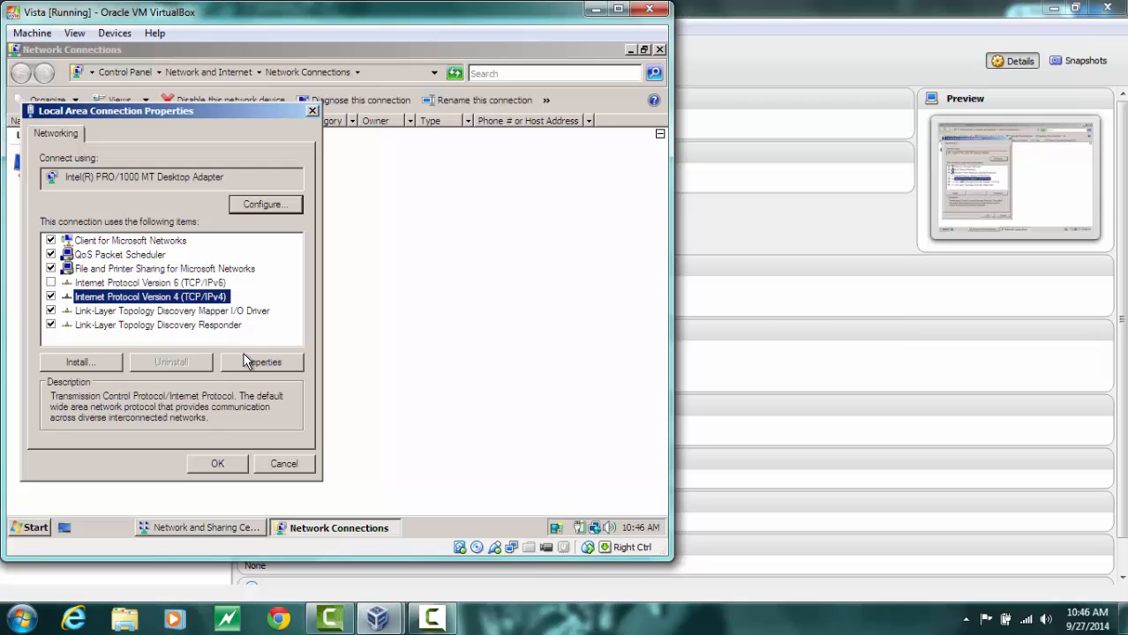
pyautogui.click(251, 362)
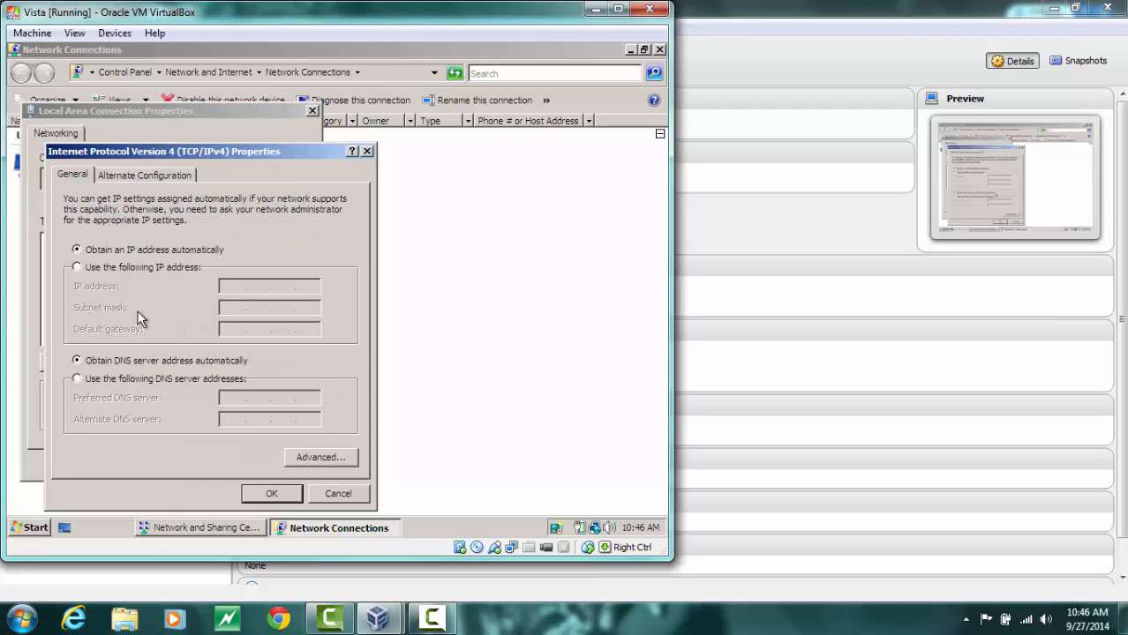
pyautogui.click(78, 269)
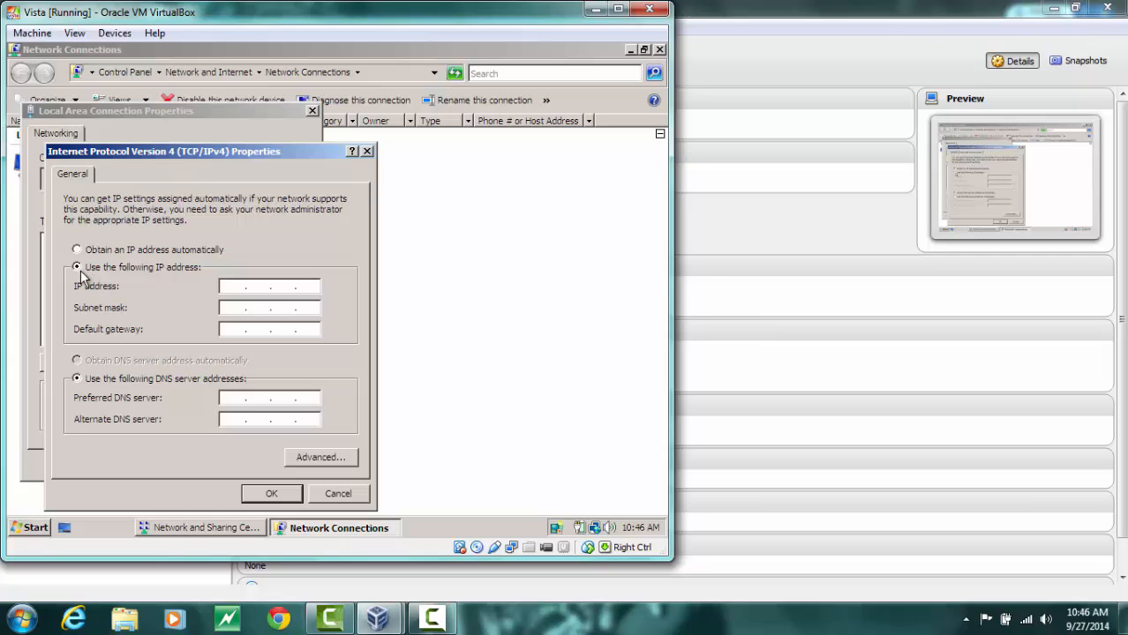
pyautogui.write('1')
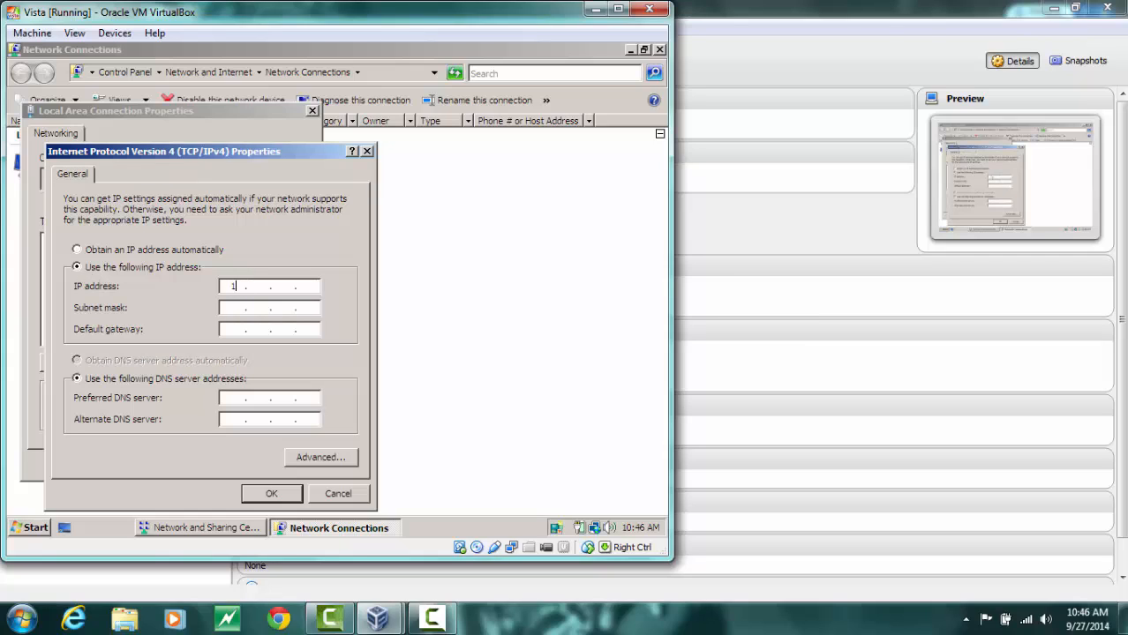
pyautogui.write('98')
pyautogui.press('BackSpace')
pyautogui.write('2')
pyautogui.write('168 ')
pyautogui.write('0')
pyautogui.press('Tab')
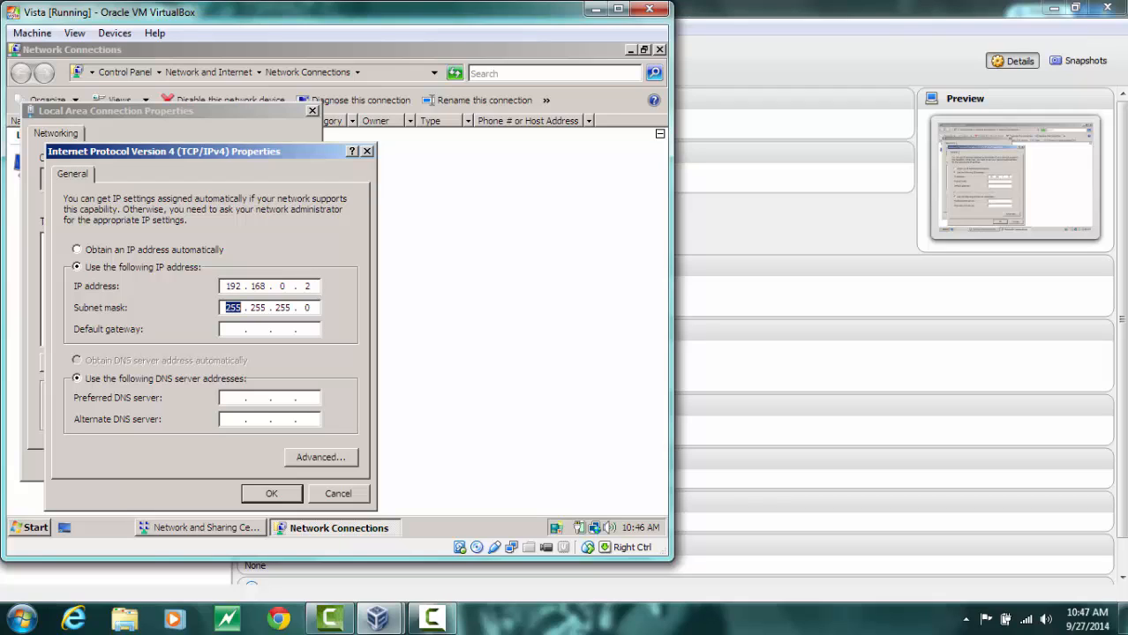
# Set the default gateway and preferred DNS server to 192.168.0.1, then save and close the connection properties
pyautogui.press('Tab')
pyautogui.write('192 . 168')
pyautogui.click(225, 399)
pyautogui.write('192 . 168 . ')
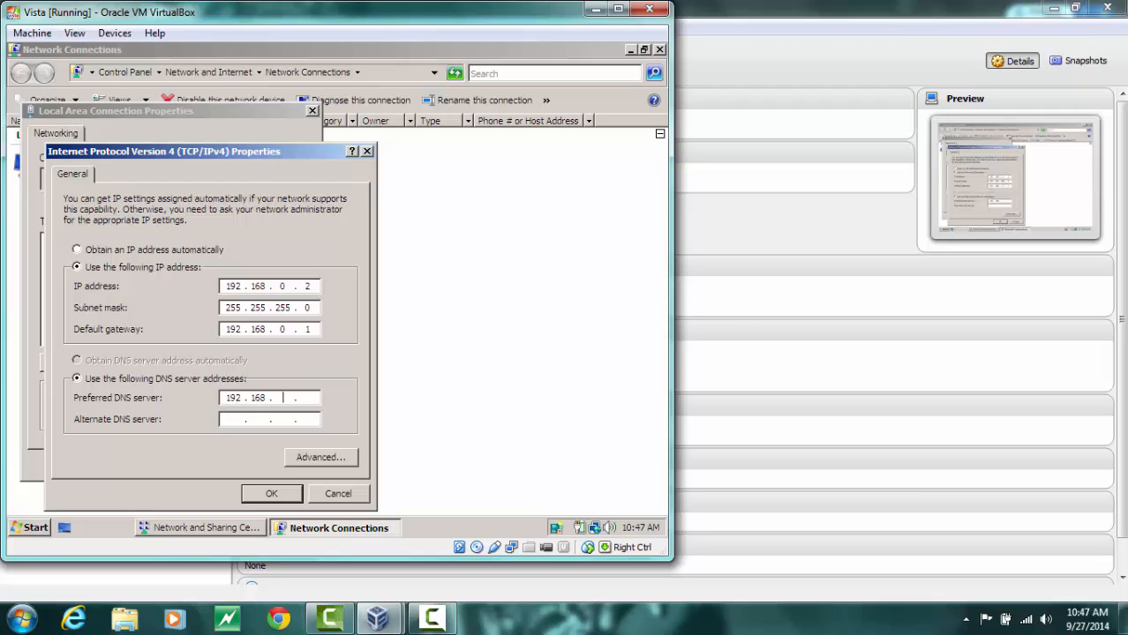
pyautogui.write('0 . 1')
pyautogui.click(262, 496)
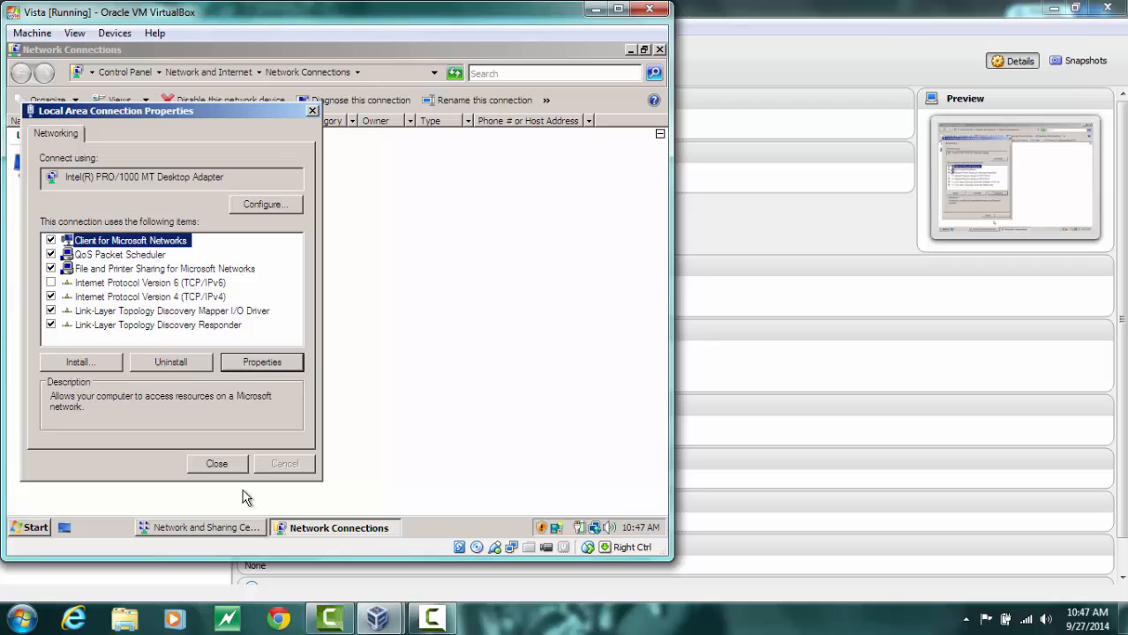
pyautogui.click(216, 463)
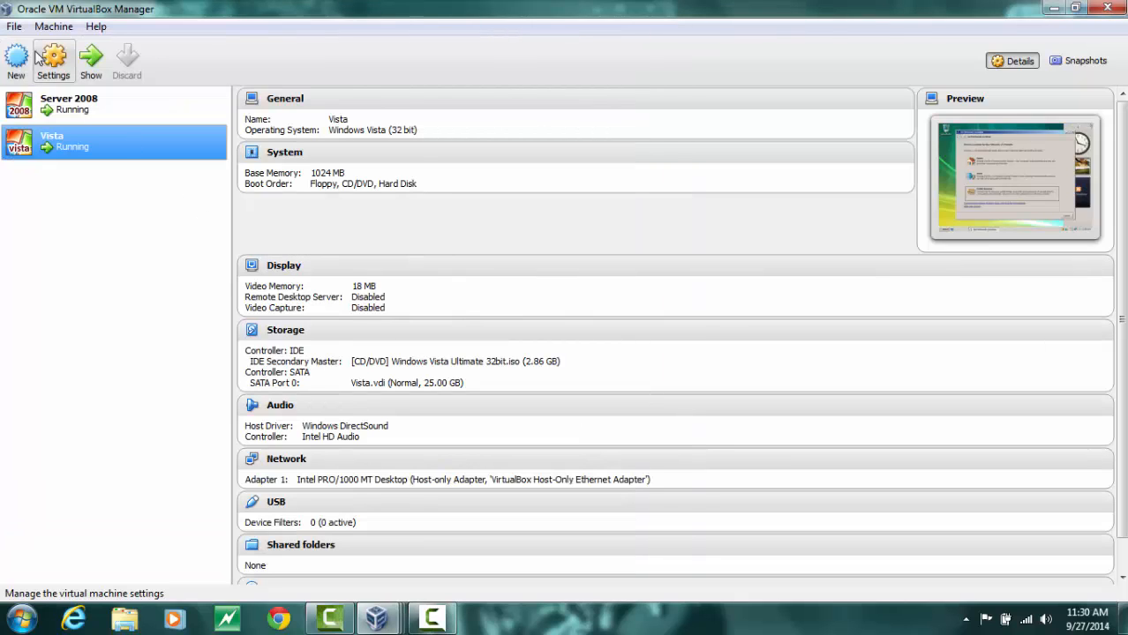
# Start a new virtual machine named Windows 7 with version Windows 7 (32 bit)
pyautogui.click(18, 58)
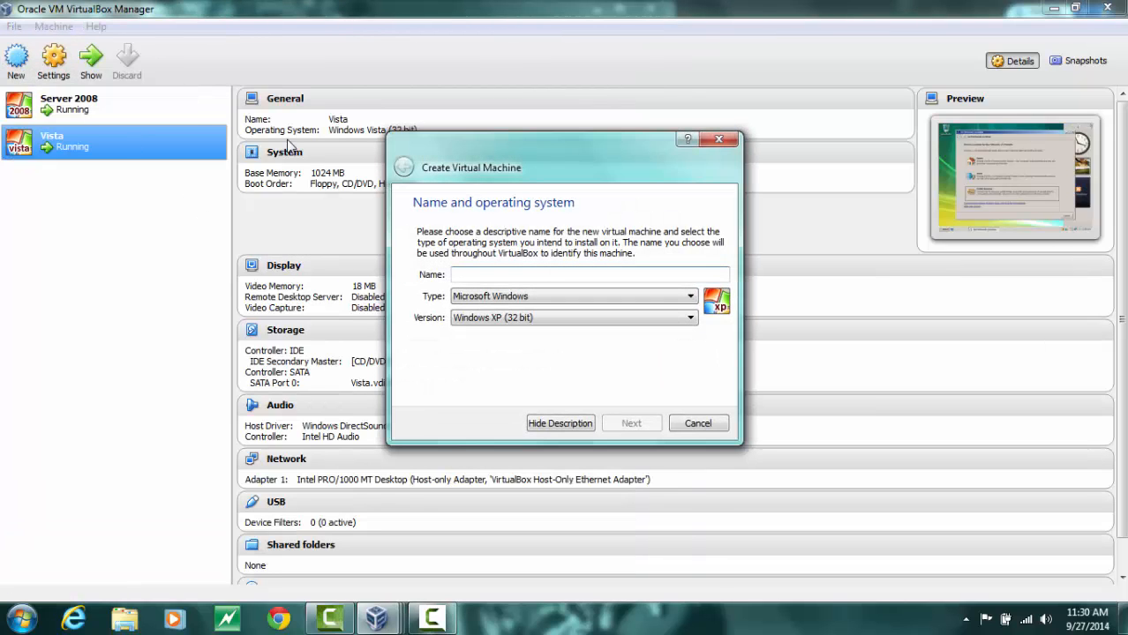
pyautogui.write('Win')
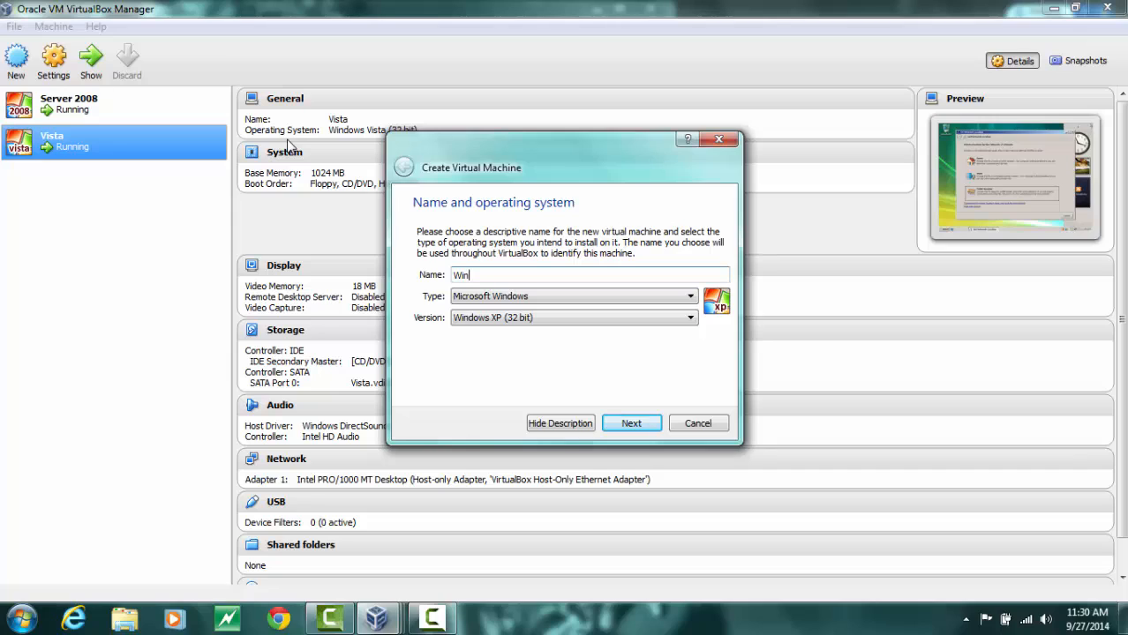
pyautogui.write('dows 7')
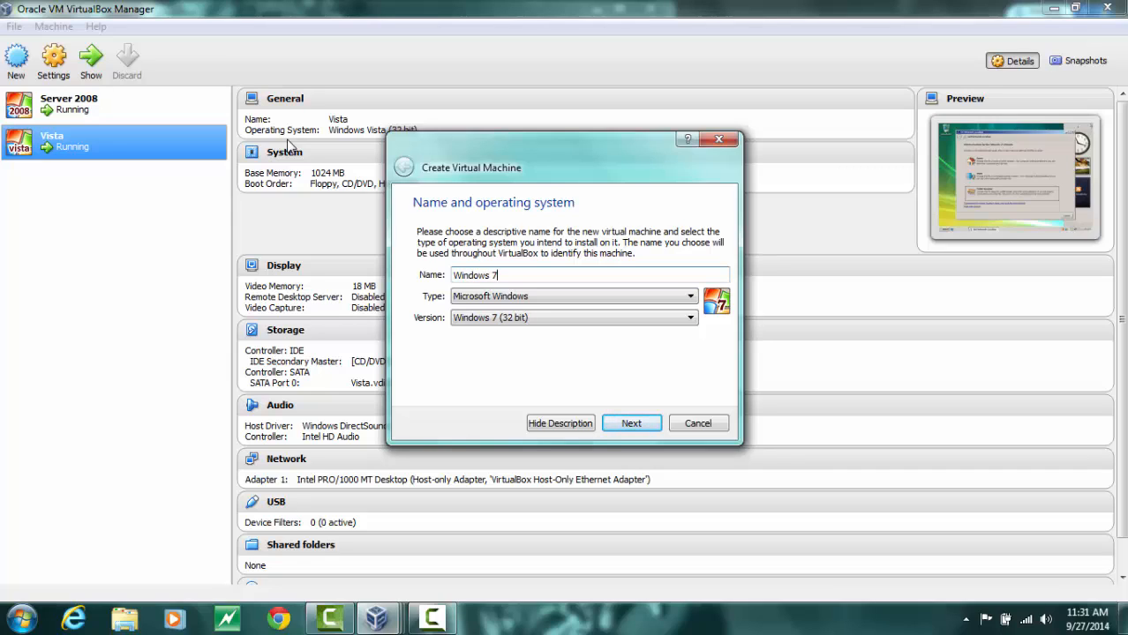
pyautogui.click(626, 424)
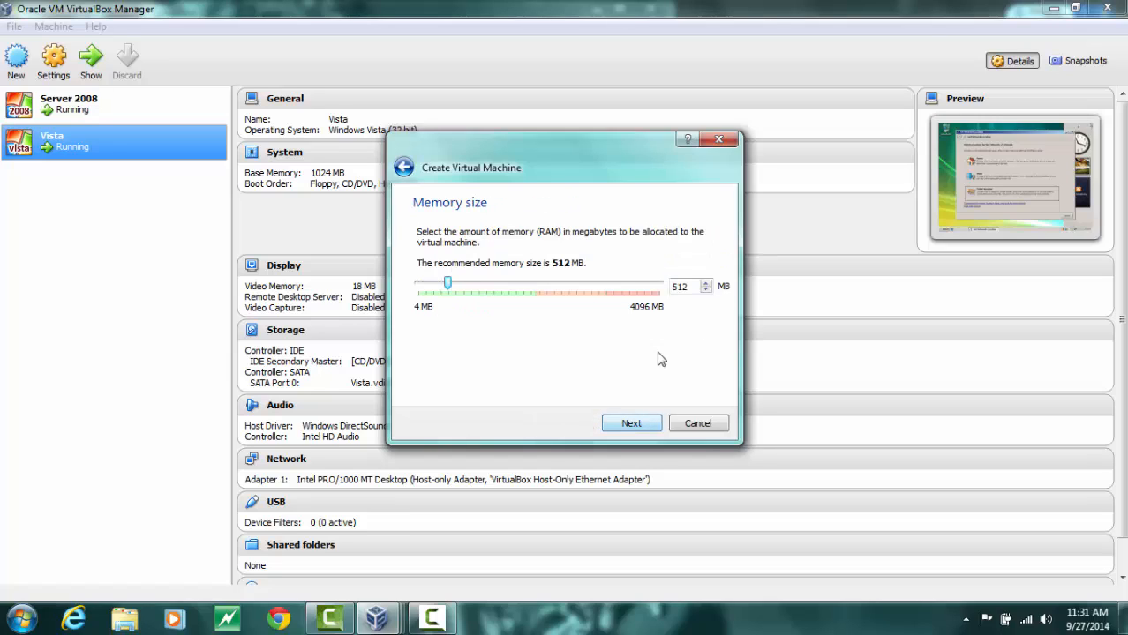
# Set the new virtual machine's memory size to 1024 MB
pyautogui.doubleClick(692, 288)
pyautogui.write('1')
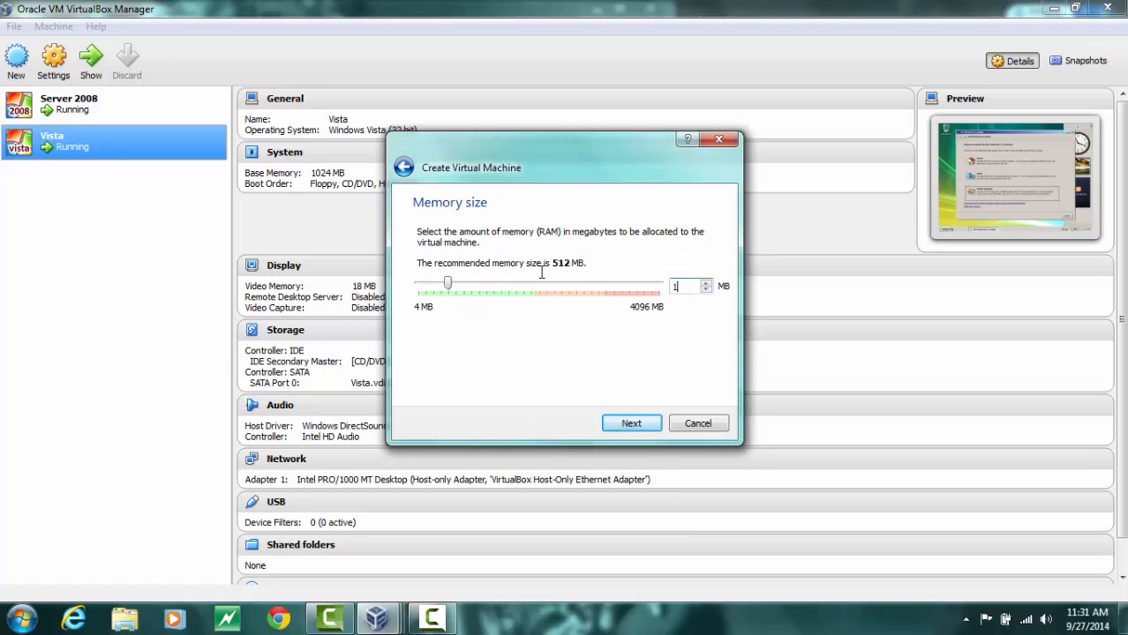
pyautogui.write('024')
pyautogui.click(630, 425)
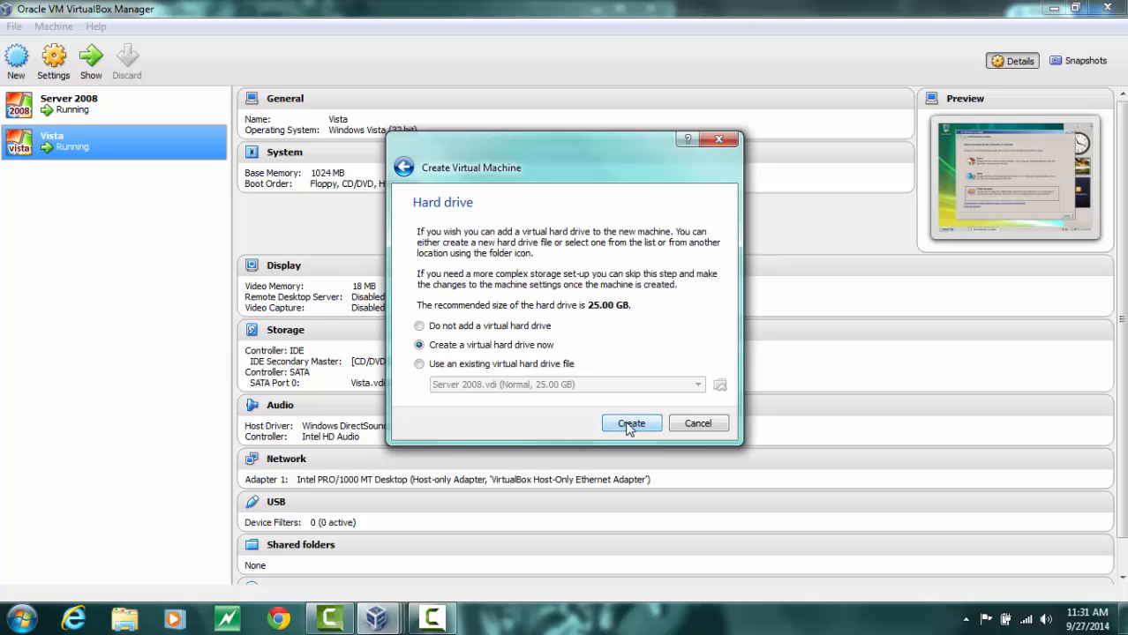
# Create a dynamically allocated 25.00 GB VDI virtual hard drive named Windows 7
pyautogui.click(630, 425)
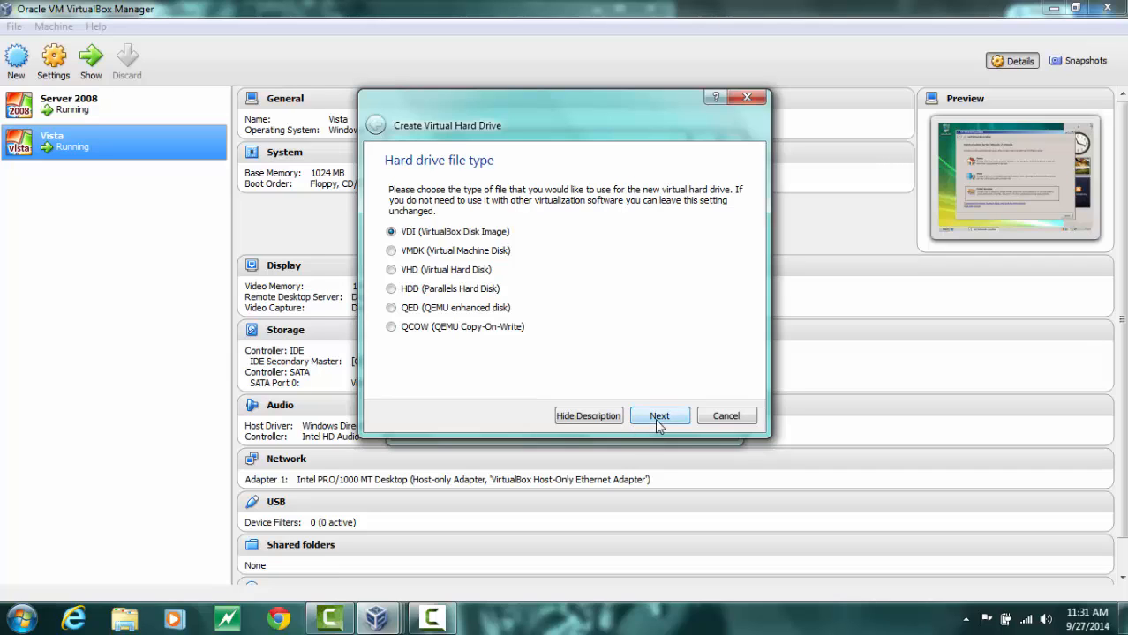
pyautogui.click(655, 419)
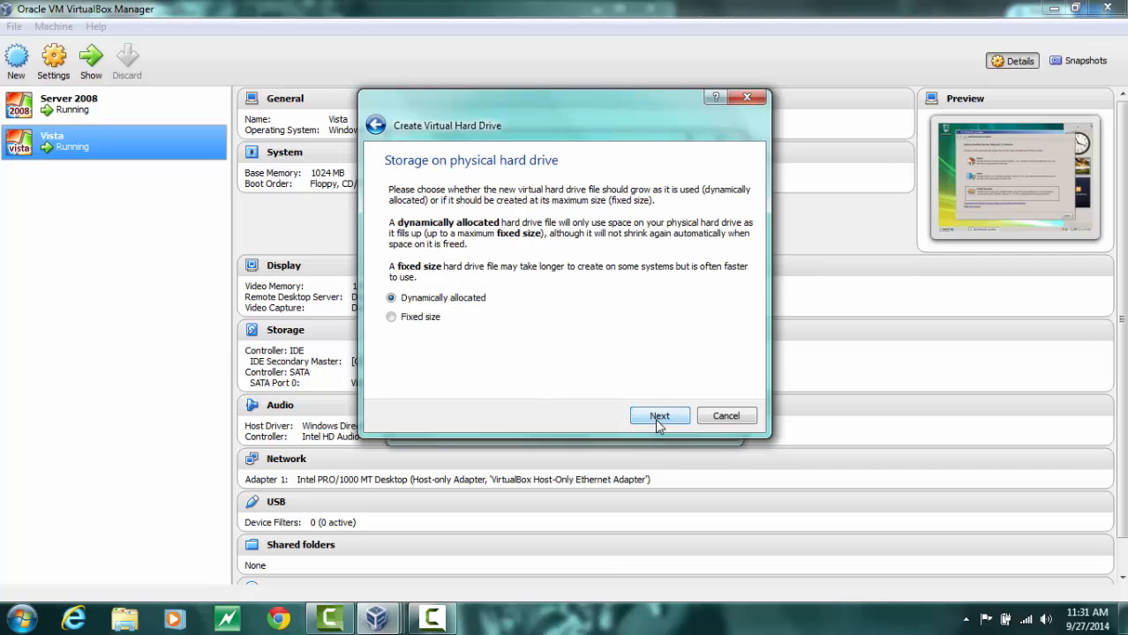
pyautogui.click(655, 418)
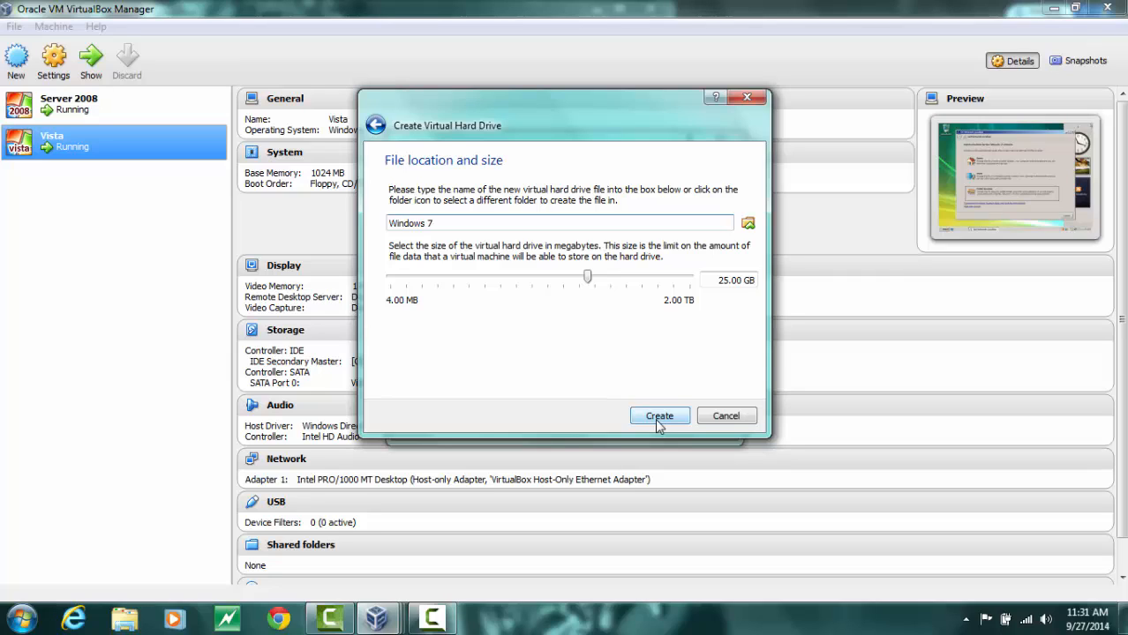
pyautogui.click(655, 418)
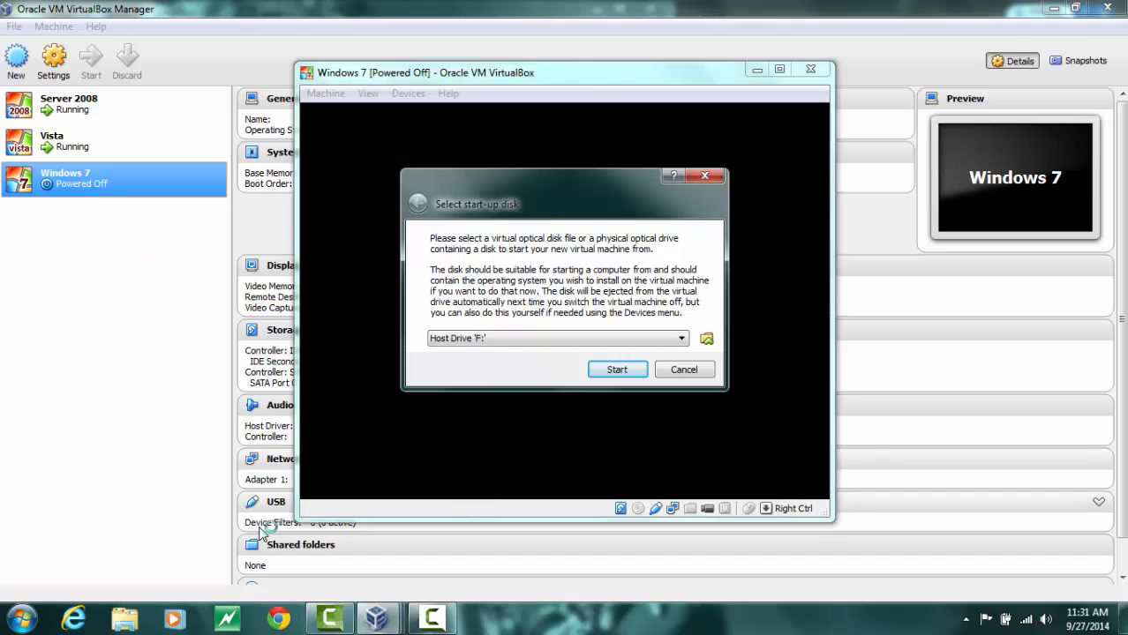
# Choose the Windows 7 x86_x64 ISO file as the start-up disk
pyautogui.click(706, 340)
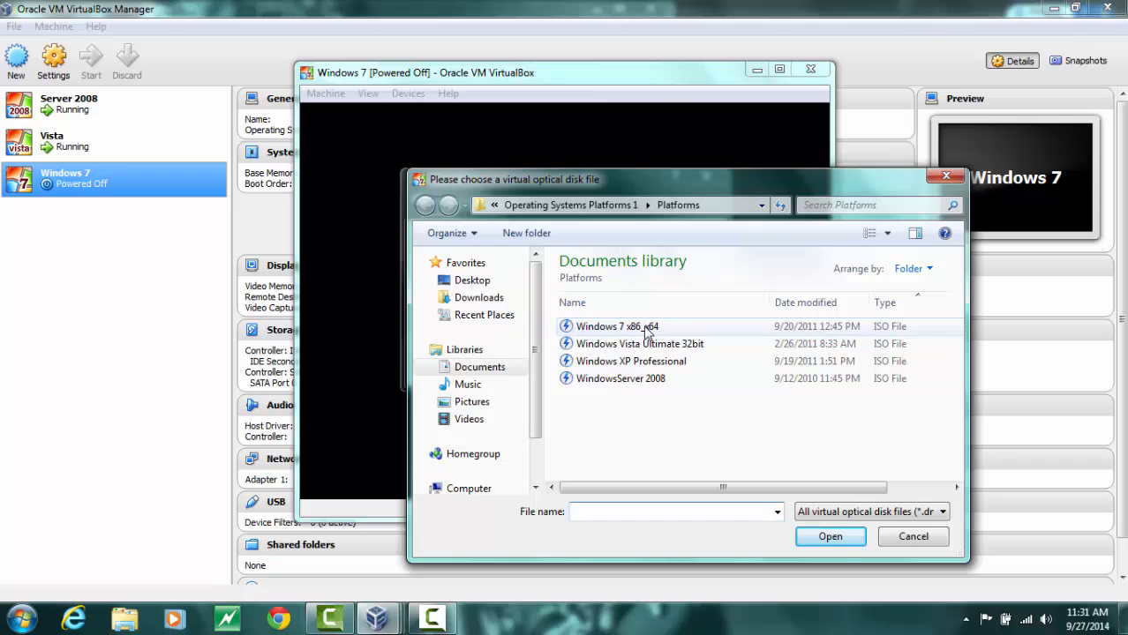
pyautogui.click(647, 329)
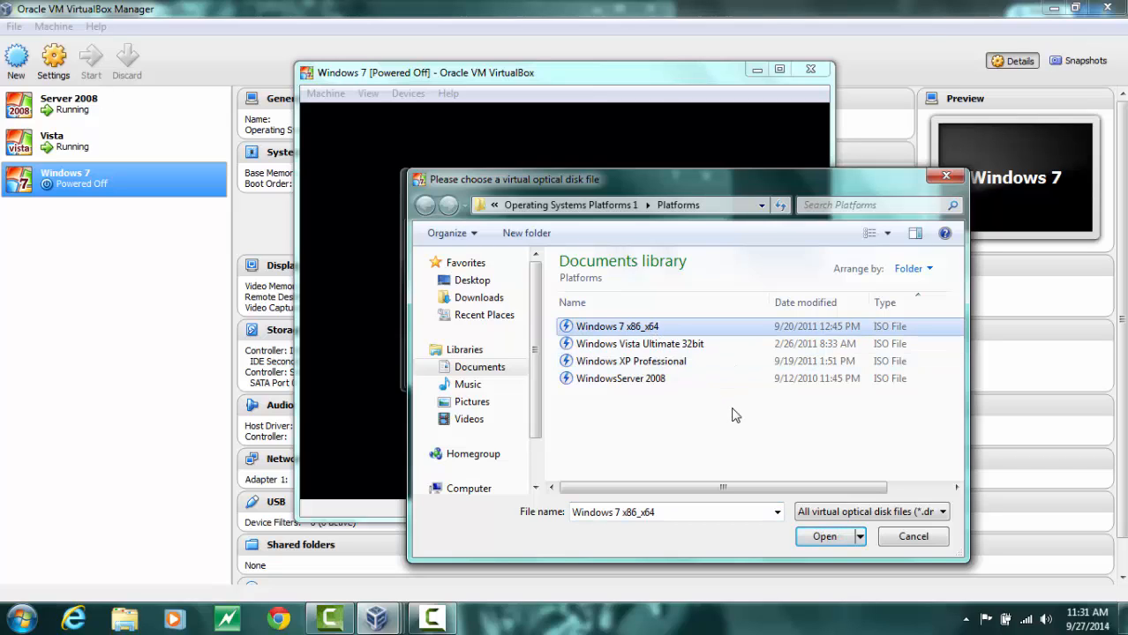
pyautogui.click(816, 540)
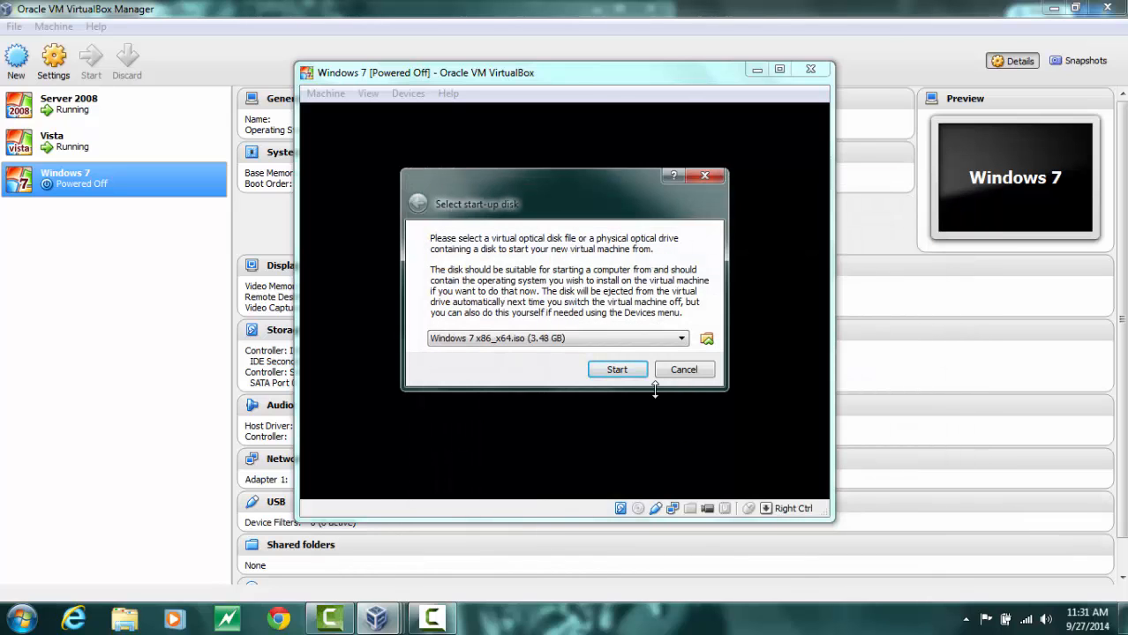
# Start the Windows 7 virtual machine and begin the Windows installation with the default language settings
pyautogui.click(620, 372)
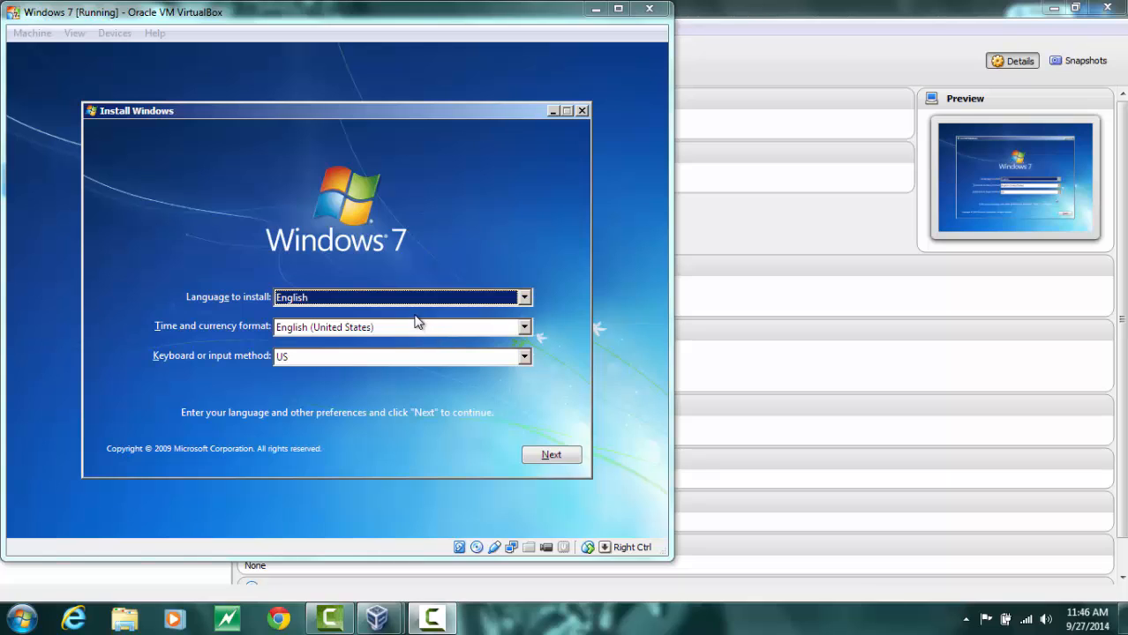
pyautogui.click(537, 454)
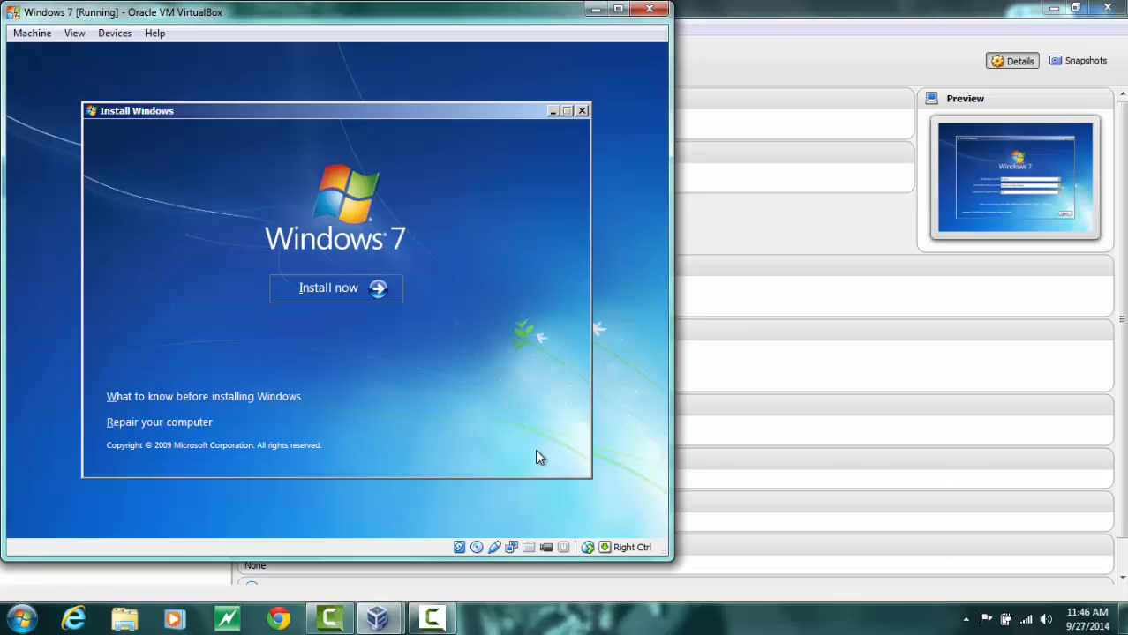
pyautogui.click(380, 299)
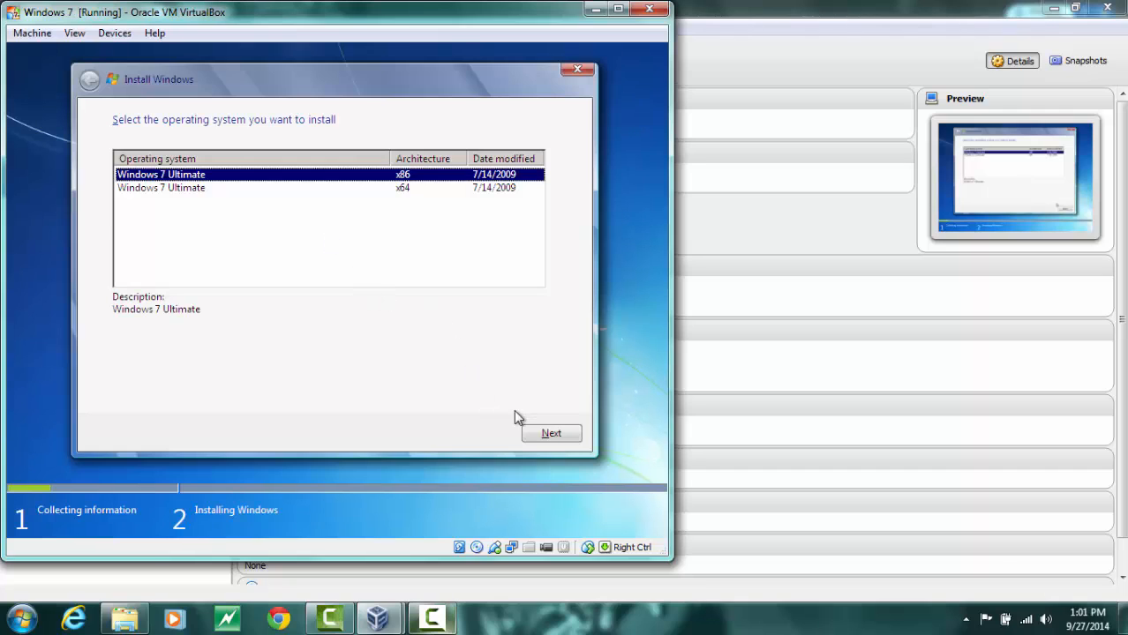
# Choose Windows 7 Ultimate x86 as the operating system and accept the license terms
pyautogui.click(554, 437)
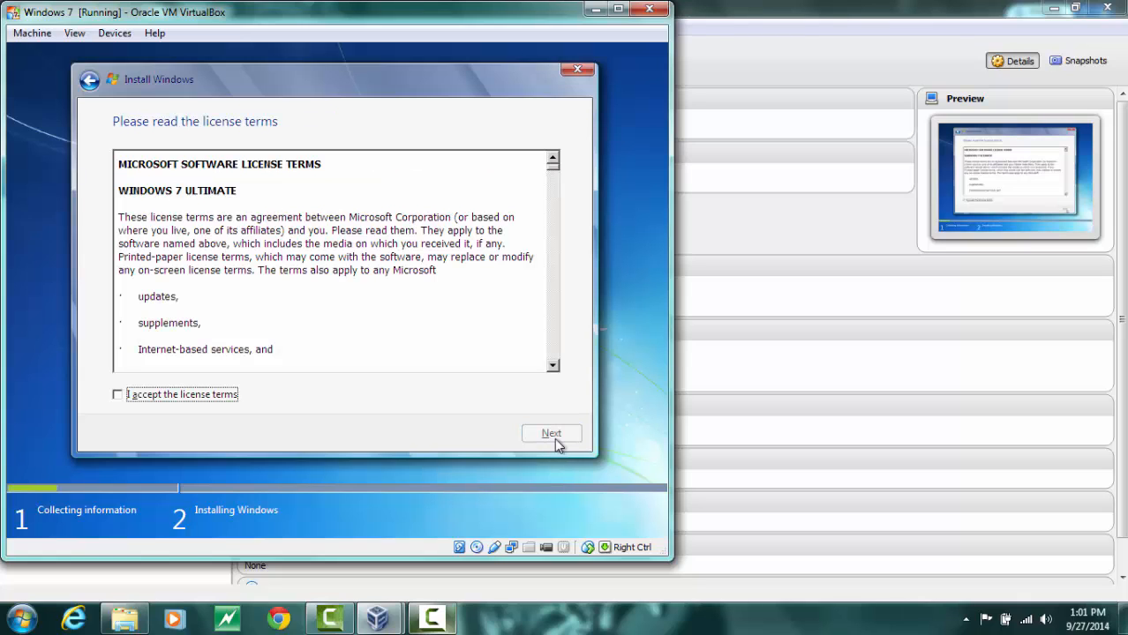
pyautogui.click(117, 396)
pyautogui.click(537, 433)
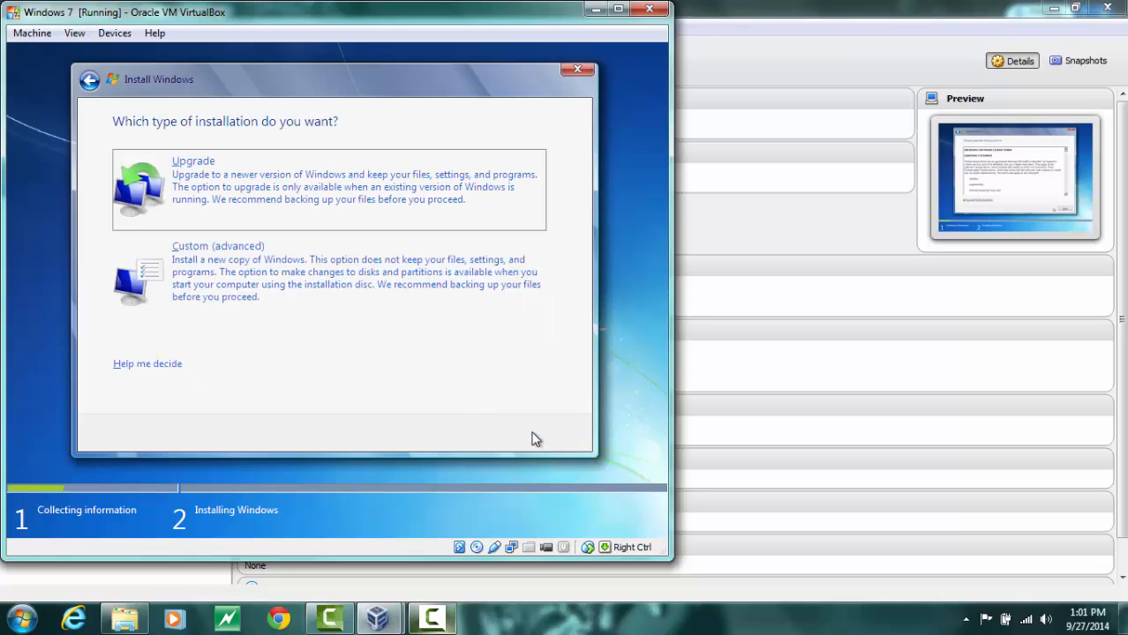
# Choose a custom installation, create a 10000 MB partition on Disk 0 and install Windows onto it
pyautogui.click(382, 303)
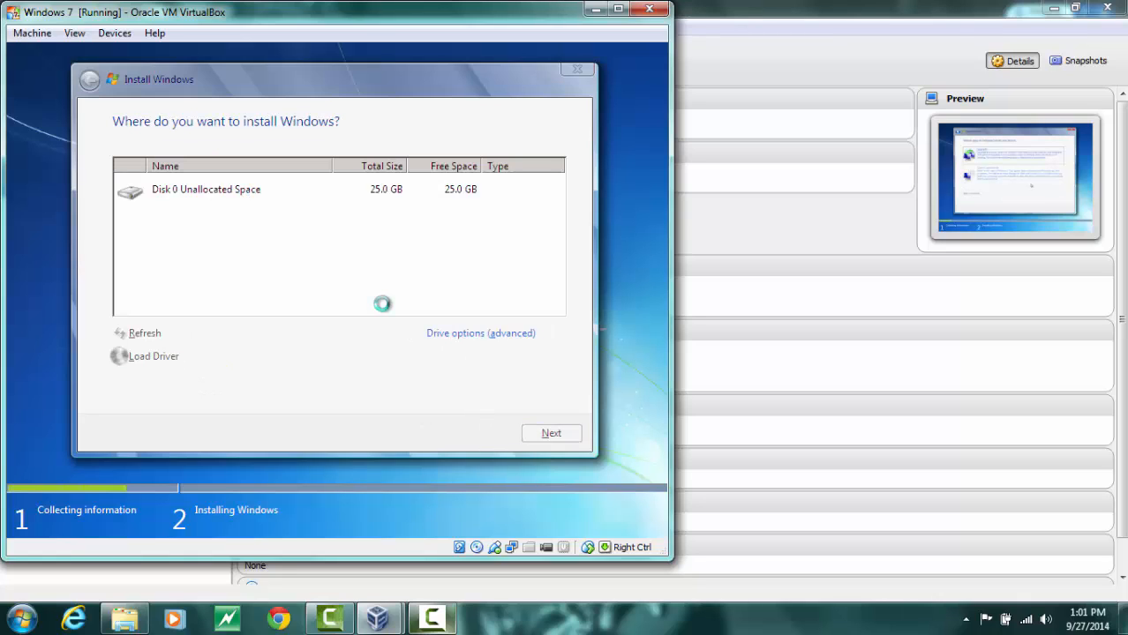
pyautogui.click(476, 335)
pyautogui.click(455, 335)
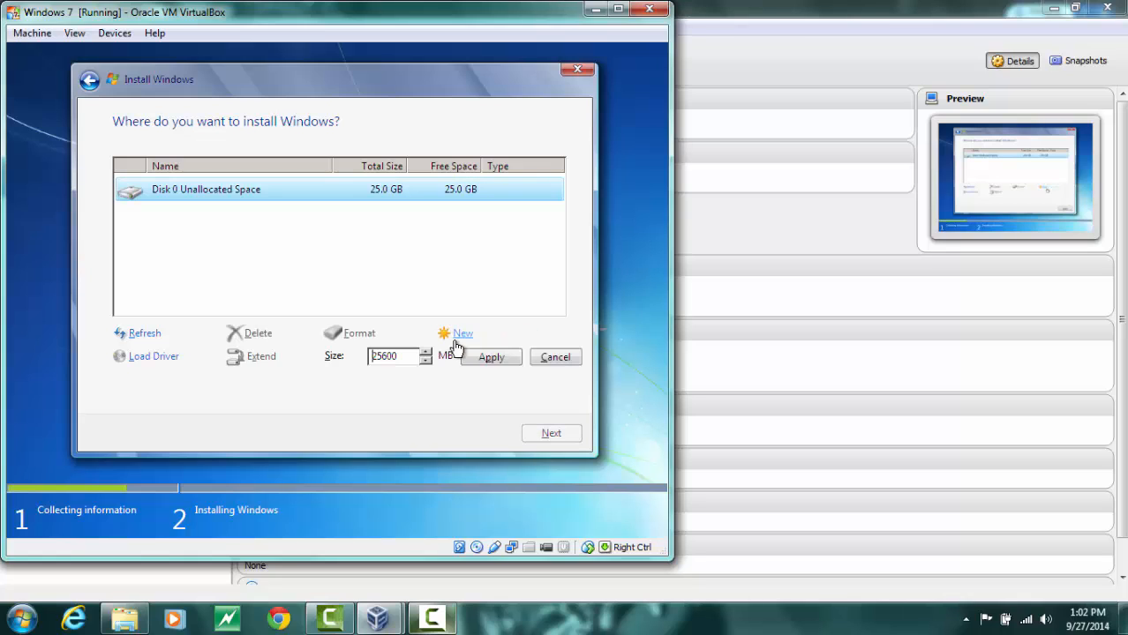
pyautogui.moveTo(414, 355); pyautogui.dragTo(354, 352)
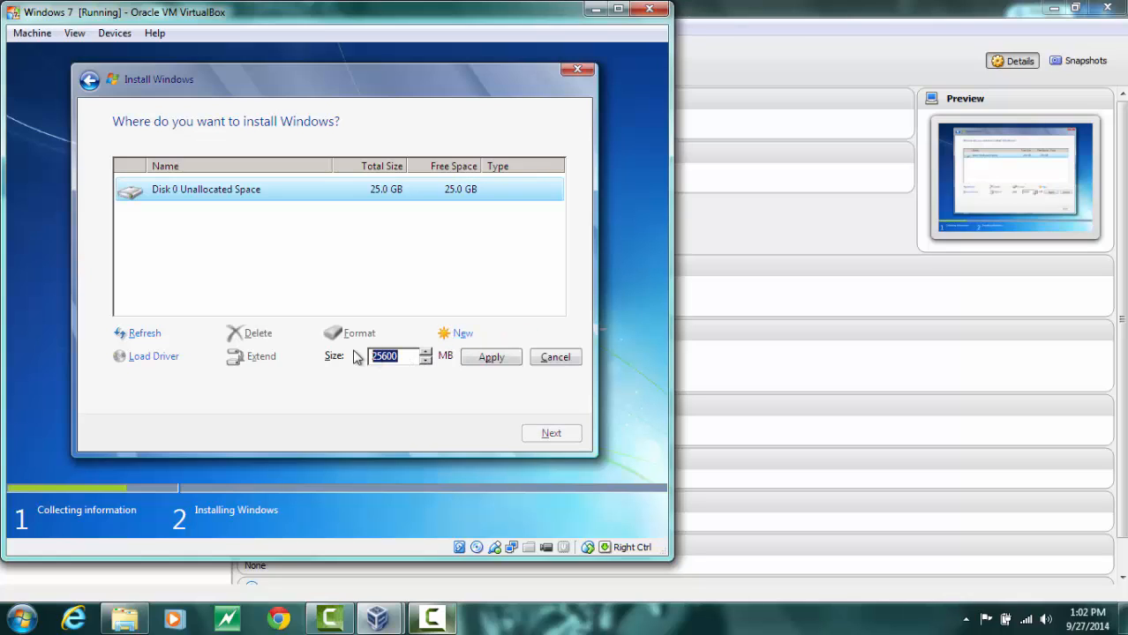
pyautogui.write('10000')
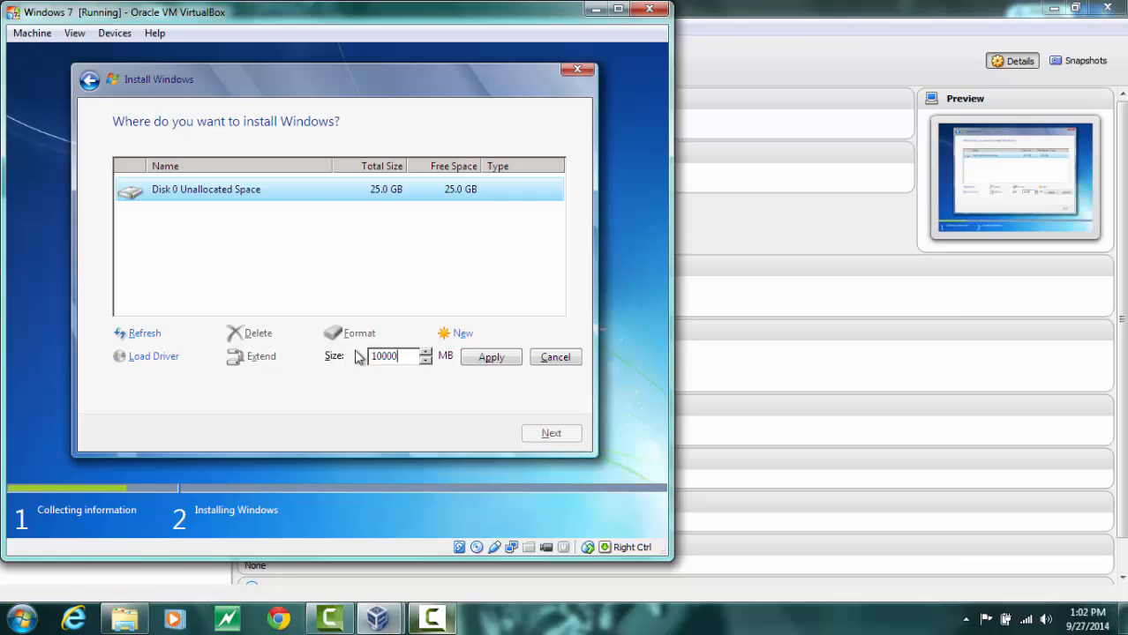
pyautogui.click(465, 358)
pyautogui.click(452, 357)
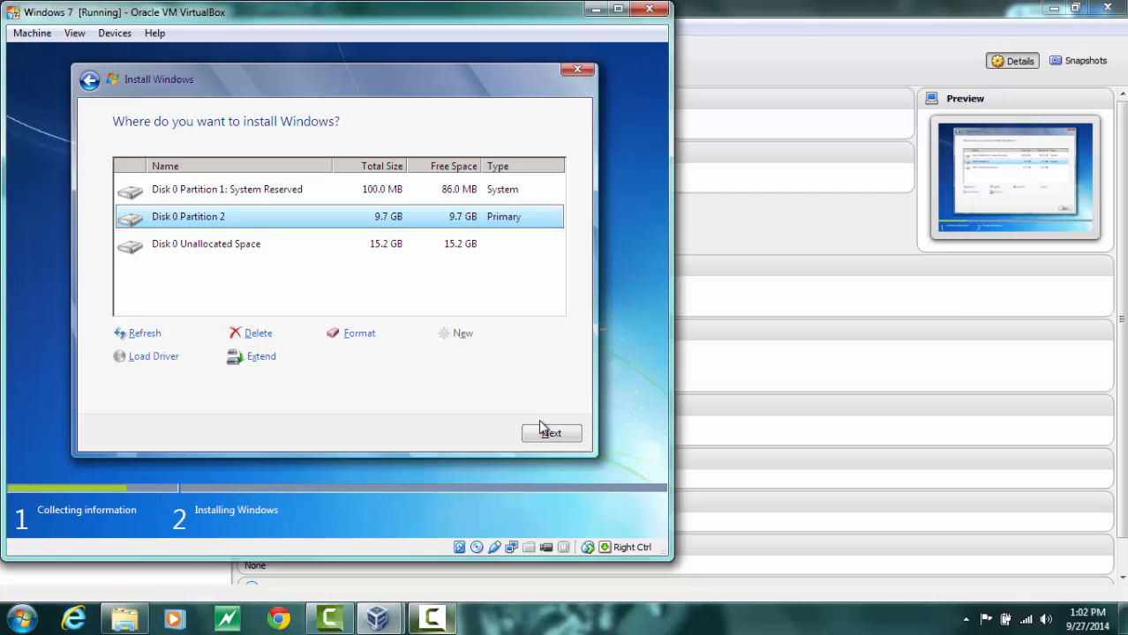
pyautogui.click(544, 432)
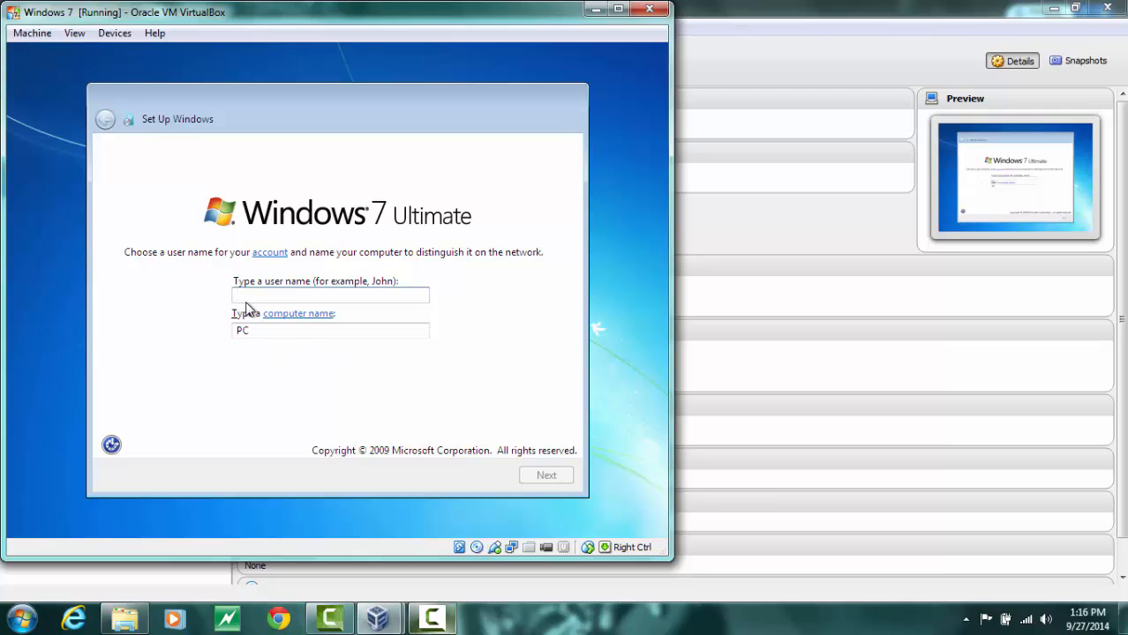
# Enter the account user name and set the computer name to Windows7-PC
pyautogui.write('A')
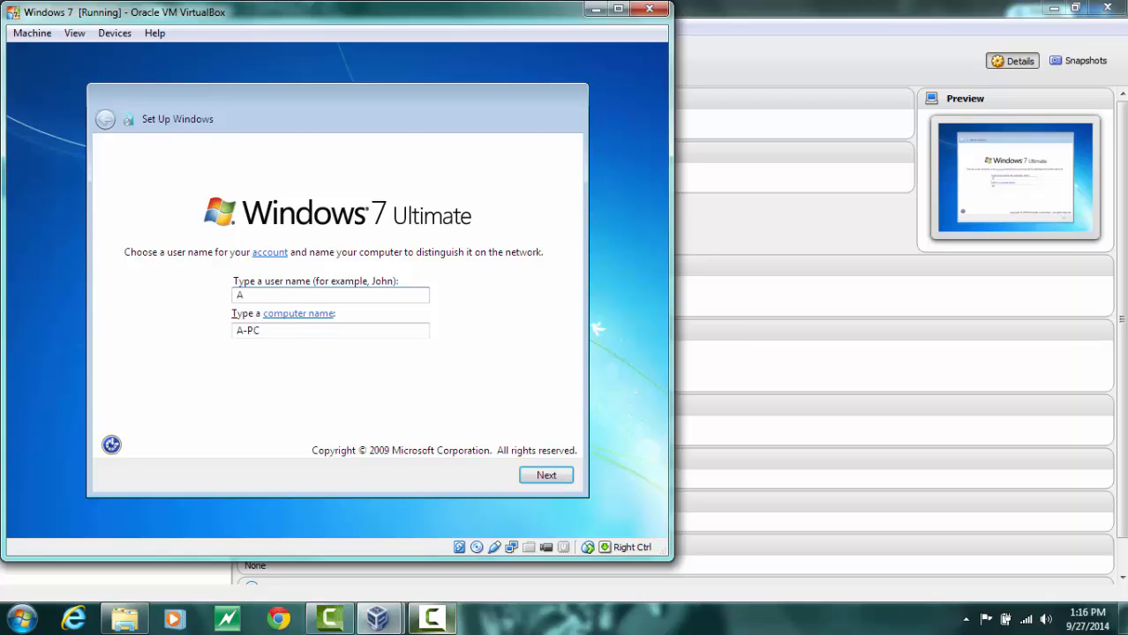
pyautogui.write('rie')
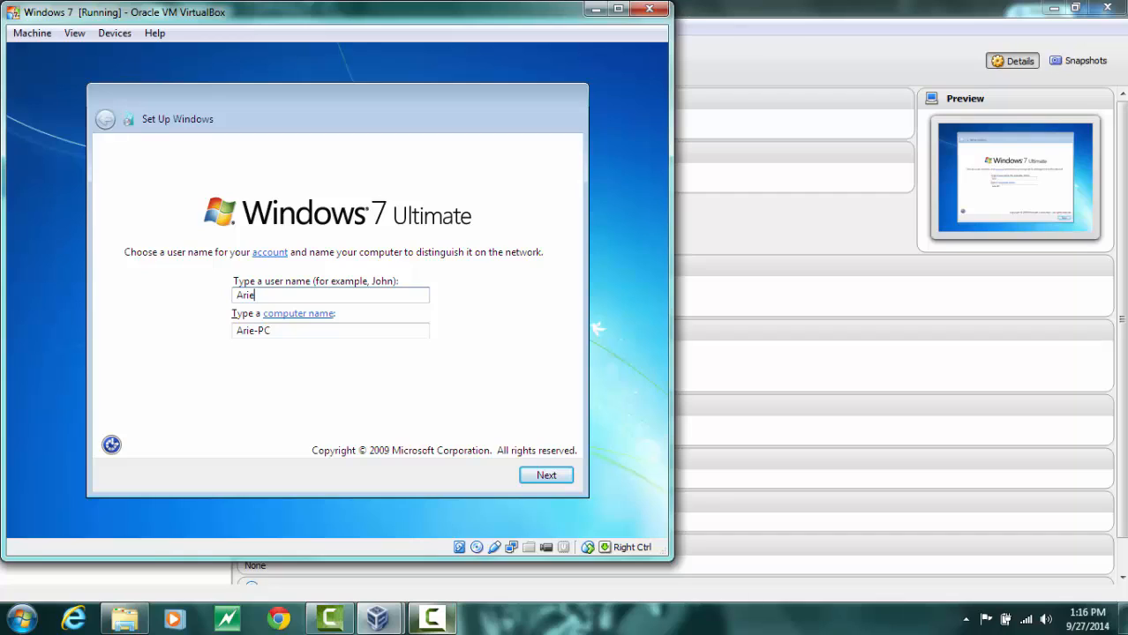
pyautogui.doubleClick(255, 331)
pyautogui.moveTo(236, 331); pyautogui.dragTo(241, 332)
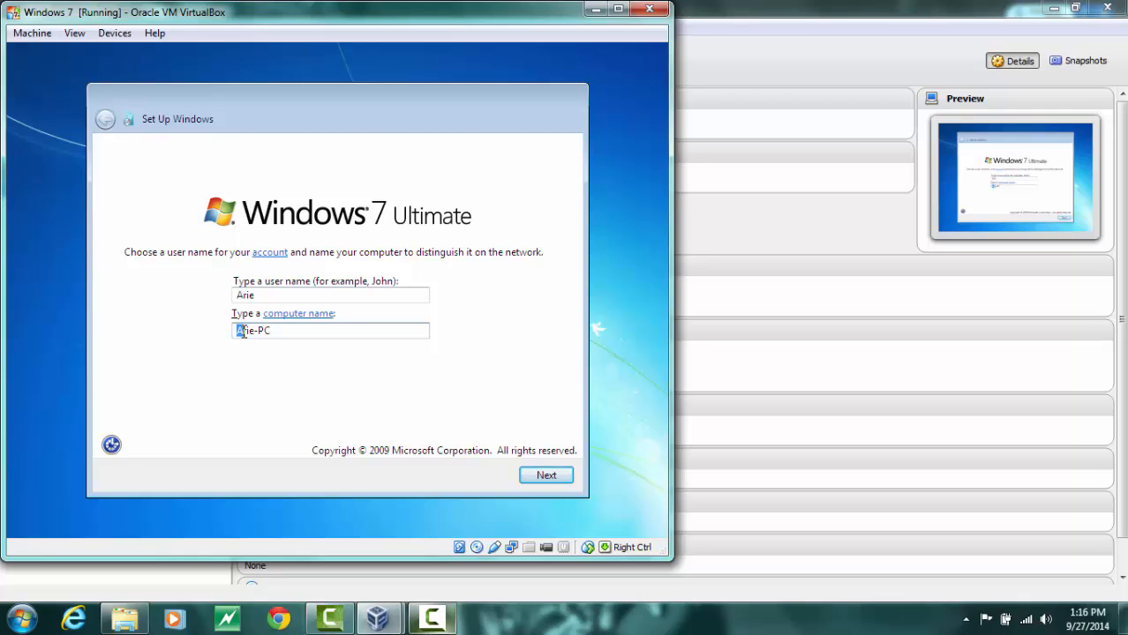
pyautogui.press('Delete')
pyautogui.press('Delete')
pyautogui.press('Delete')
pyautogui.press('Delete')
pyautogui.write('Windows7')
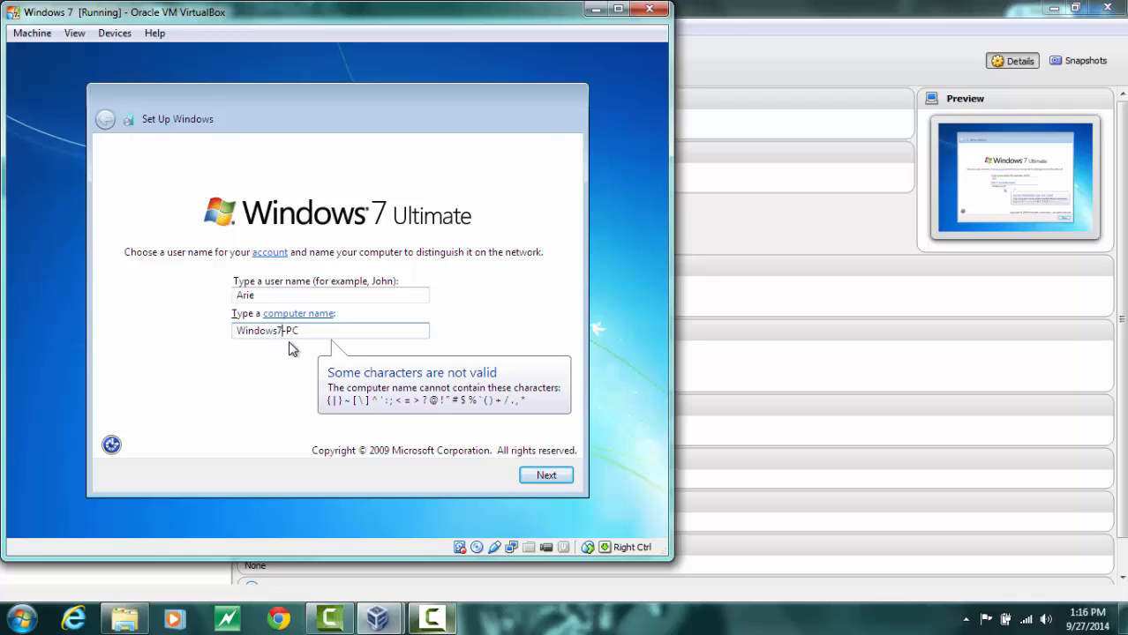
pyautogui.press('Delete')
pyautogui.write('-')
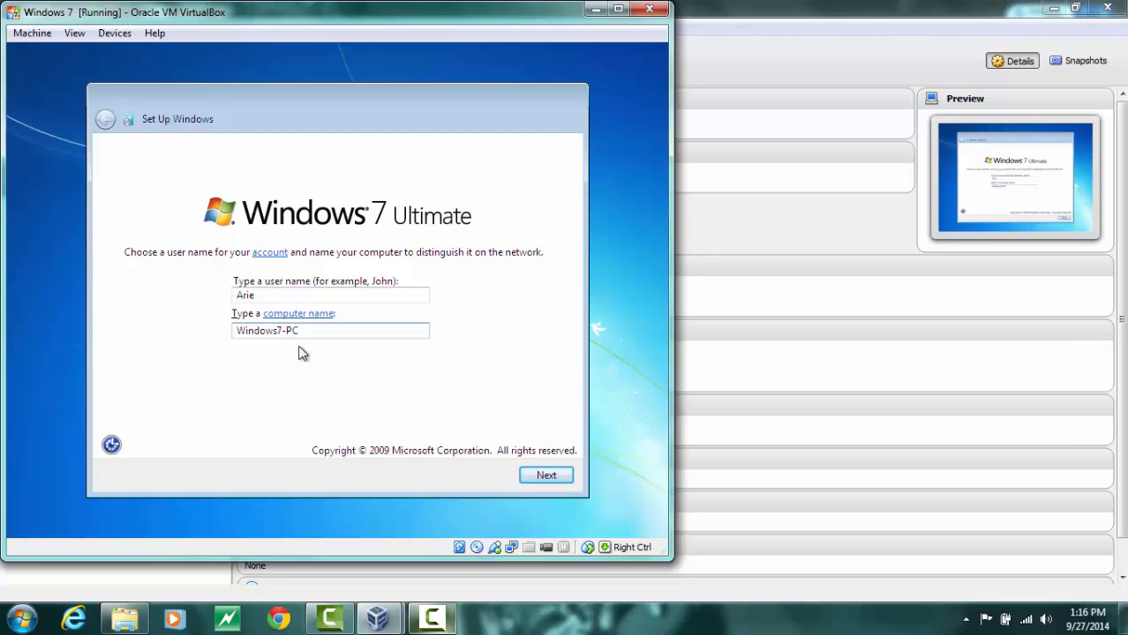
pyautogui.click(526, 481)
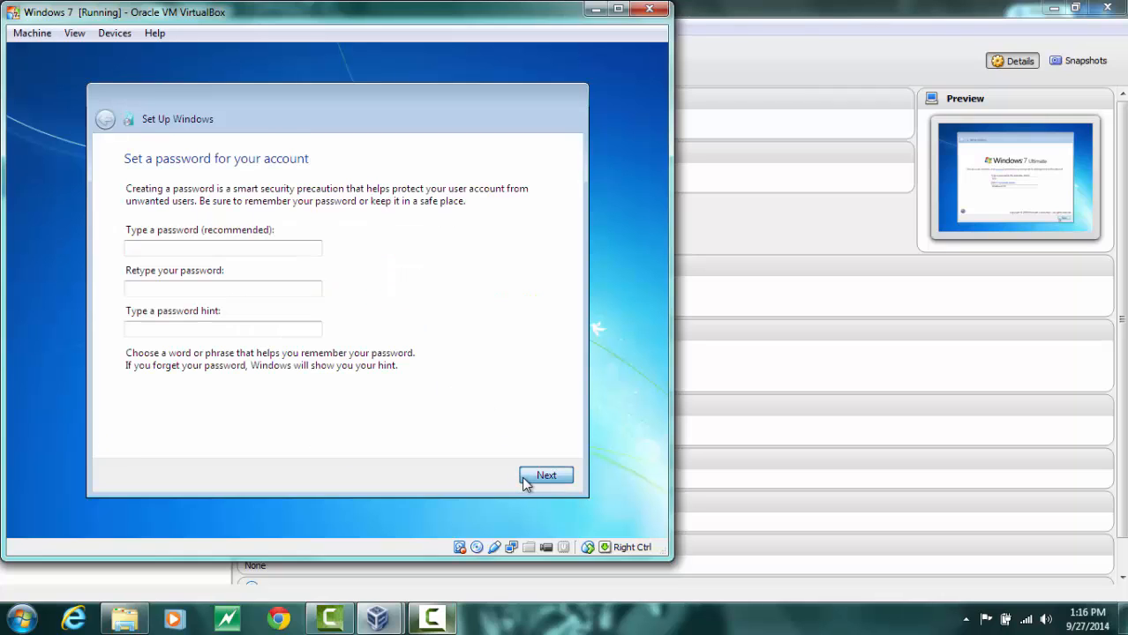
# Finish setup with no account password, recommended settings, the default time zone and Home network location
pyautogui.click(546, 477)
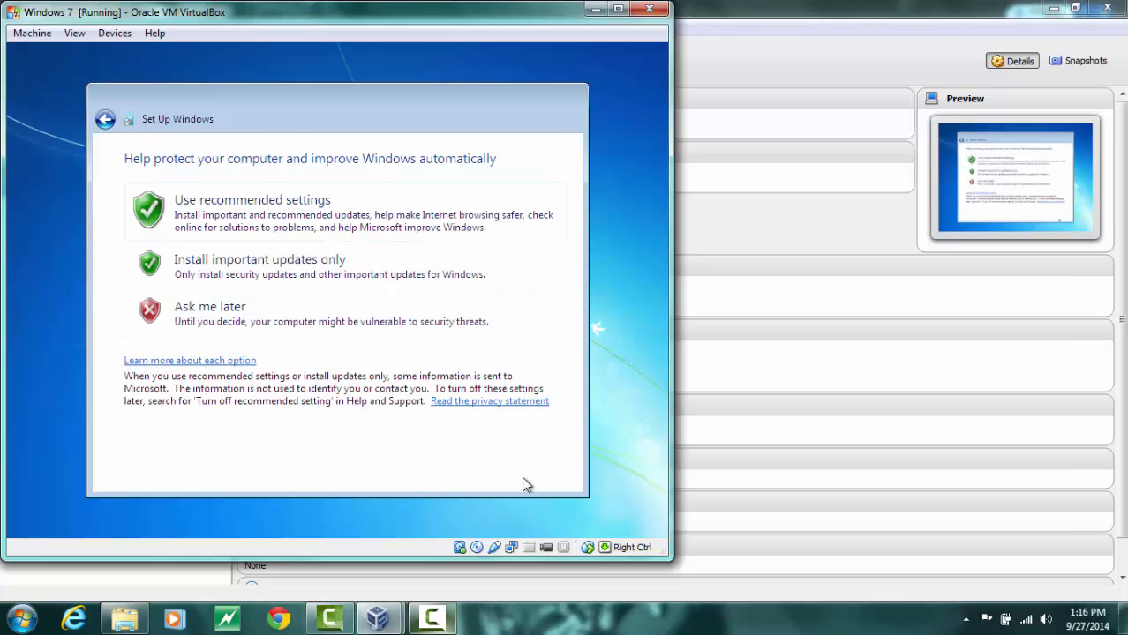
pyautogui.click(247, 221)
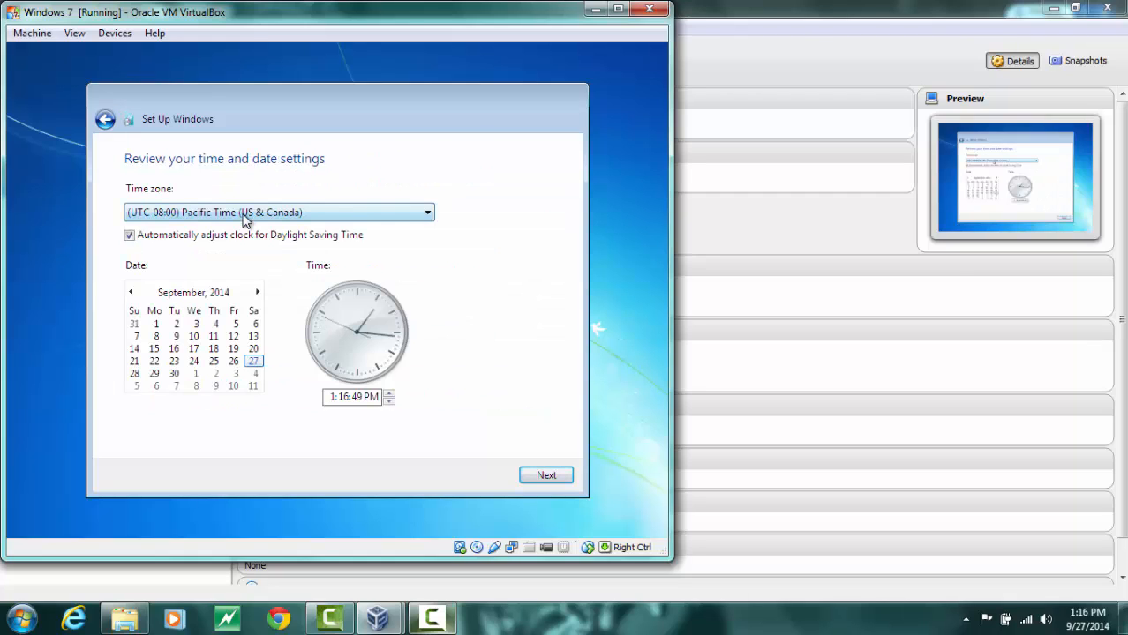
pyautogui.press('Return')
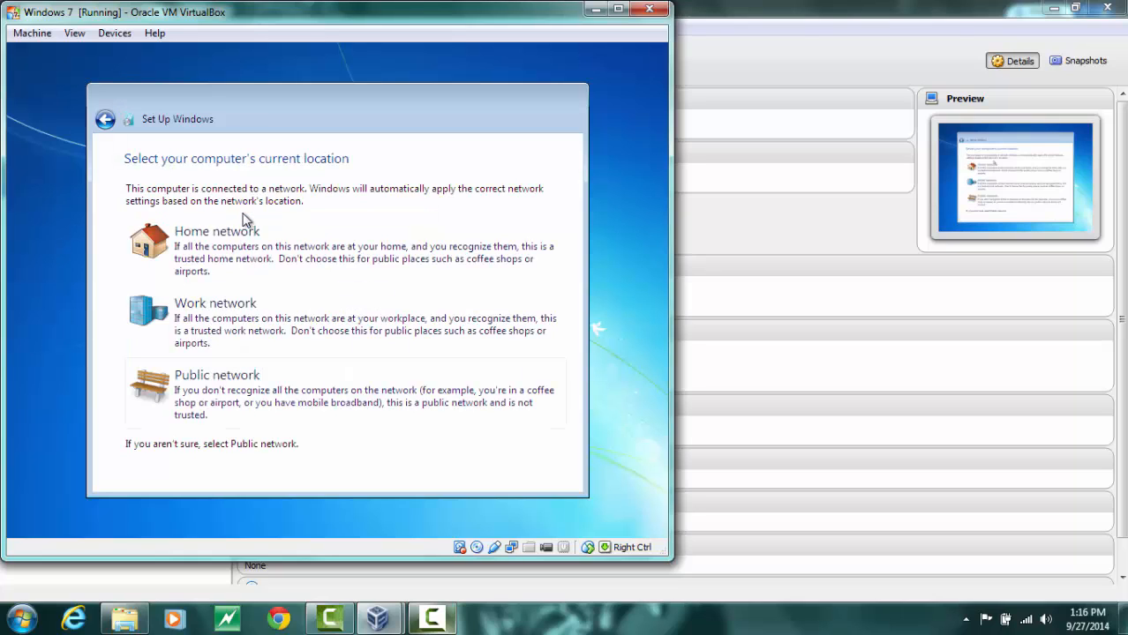
pyautogui.click(231, 241)
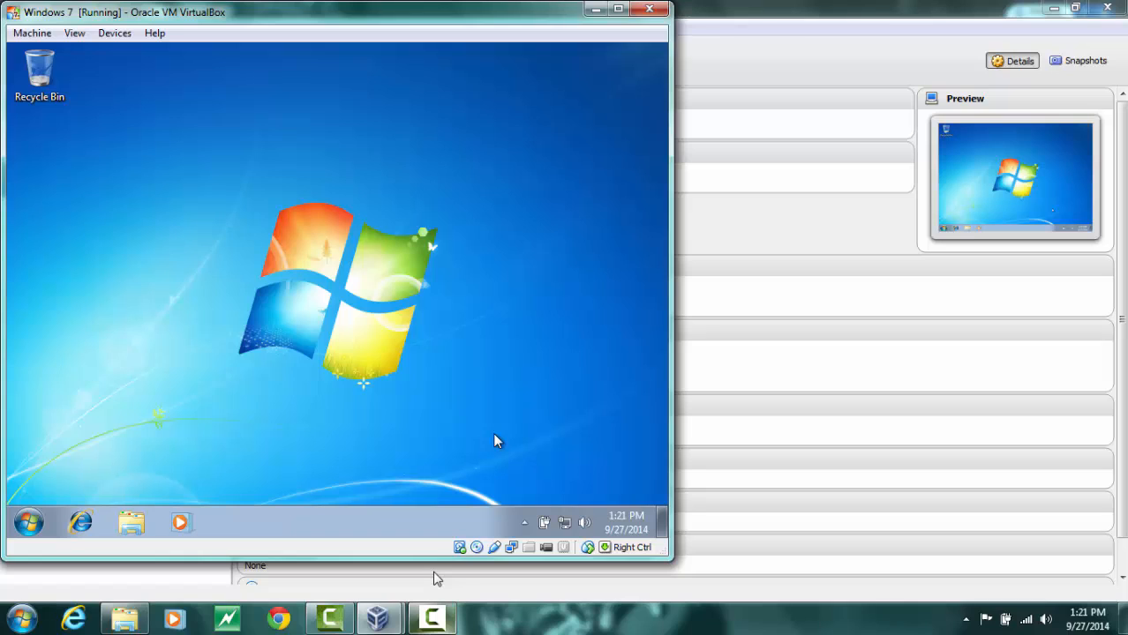
# Open the Local Area Connection properties from the Network and Sharing Center and disable Internet Protocol Version 6
pyautogui.rightClick(566, 526)
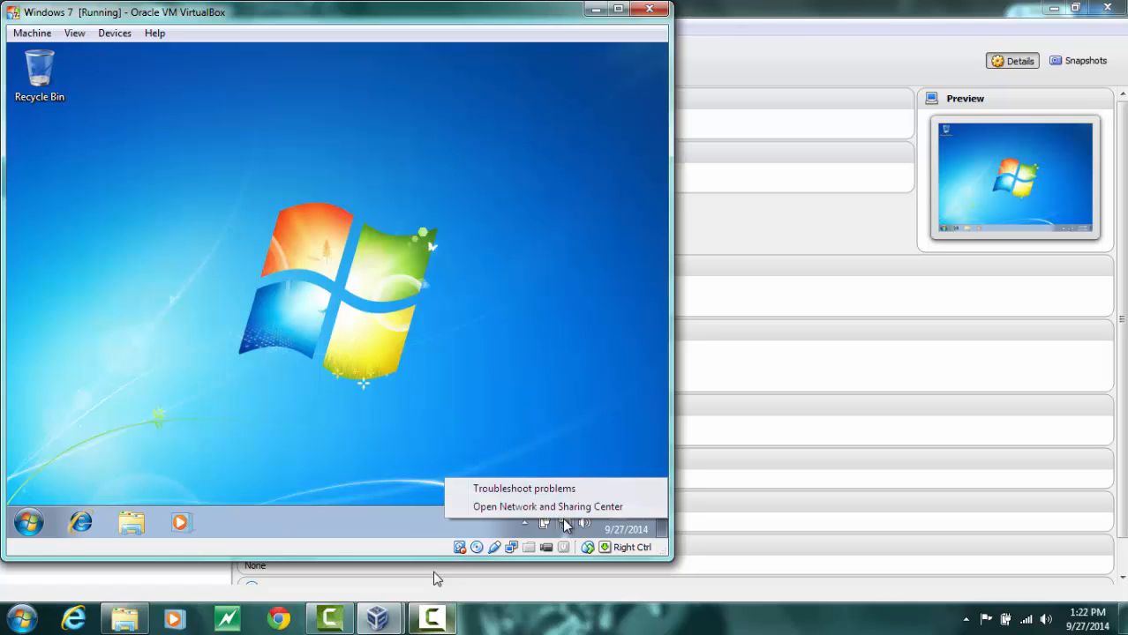
pyautogui.click(549, 508)
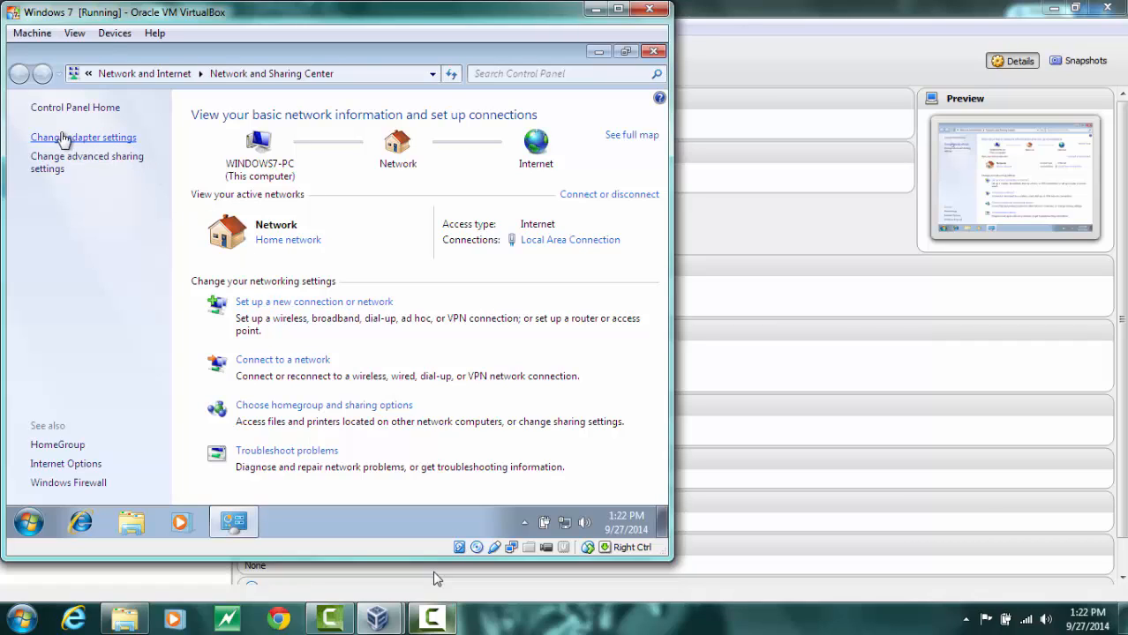
pyautogui.click(63, 139)
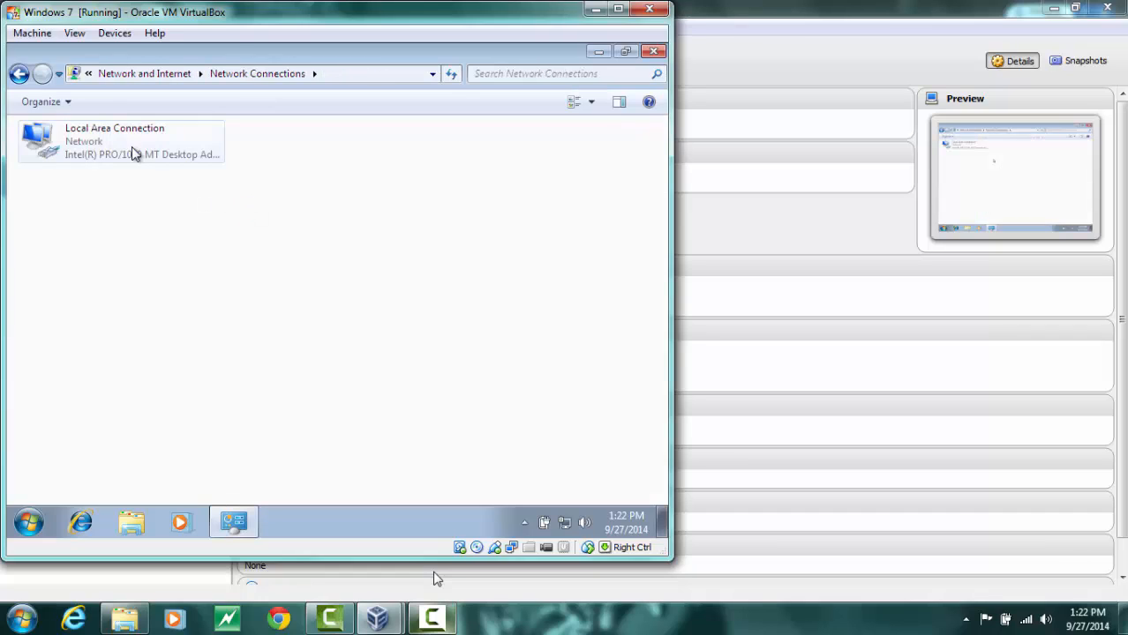
pyautogui.rightClick(87, 141)
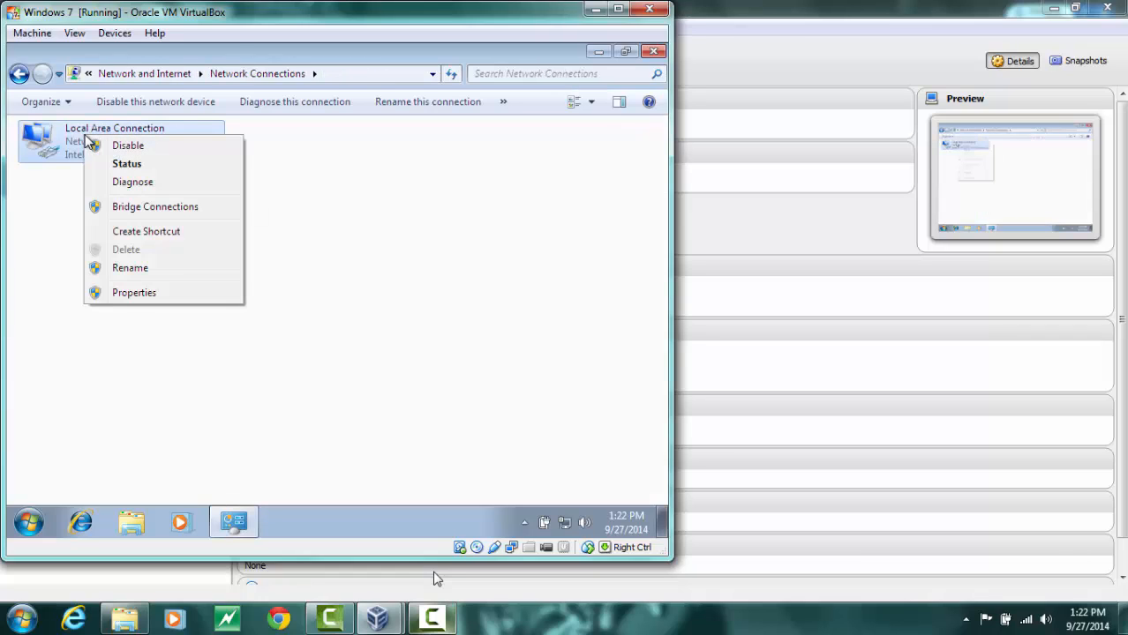
pyautogui.click(175, 297)
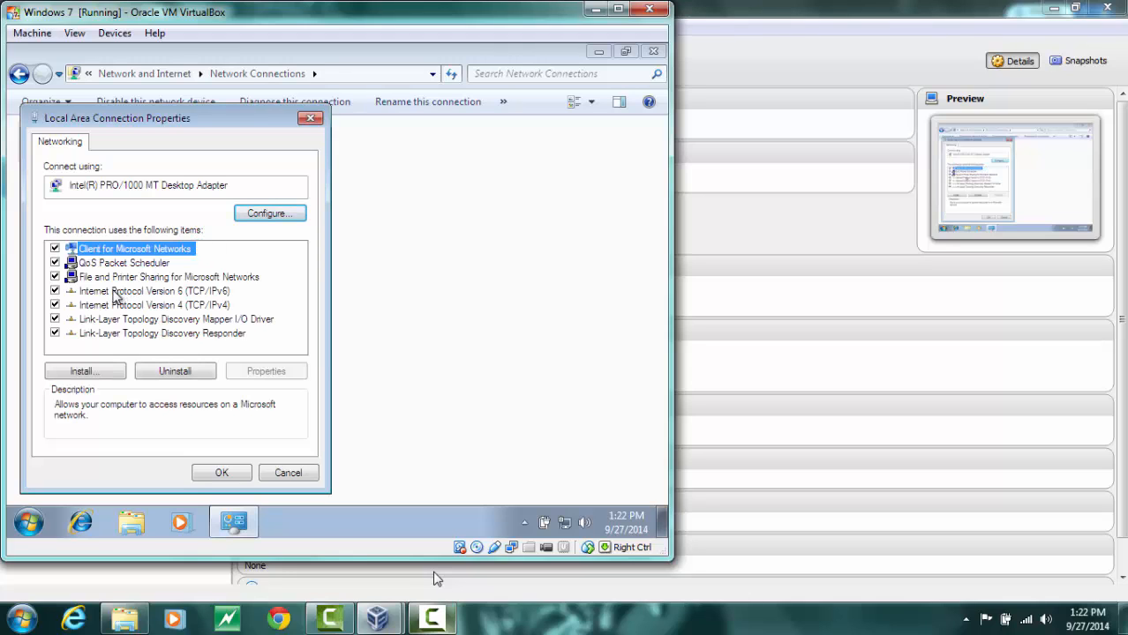
pyautogui.click(113, 294)
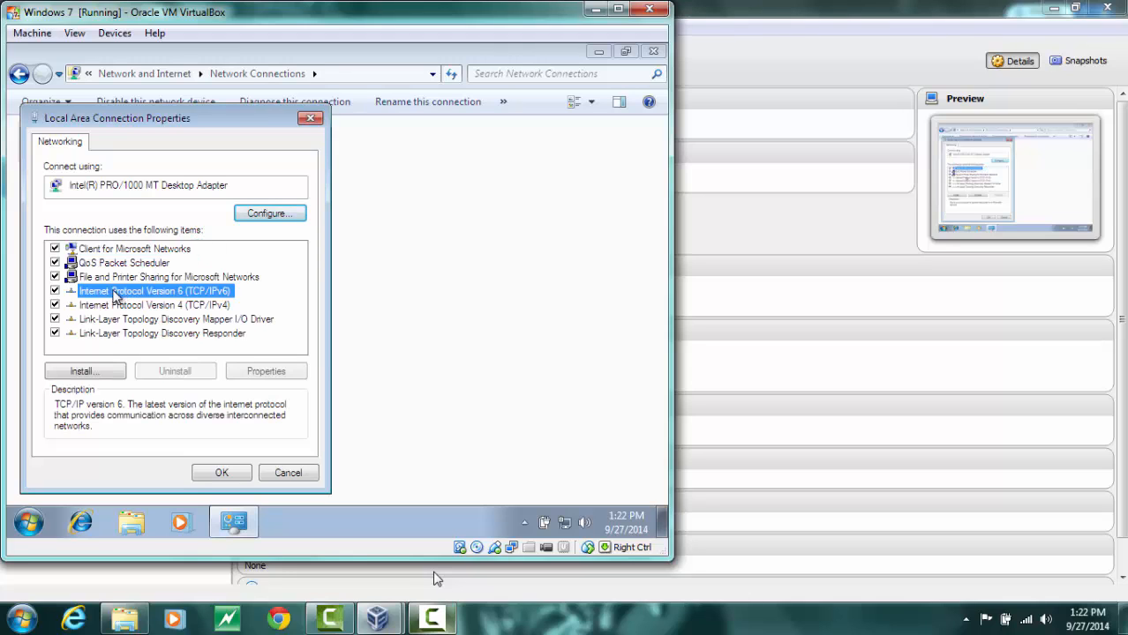
pyautogui.click(55, 292)
# Give IPv4 the static address 192.168.0.3, mask 255.255.255.0, gateway 192.168.0.1 and preferred DNS 192.168.0.1
pyautogui.click(100, 308)
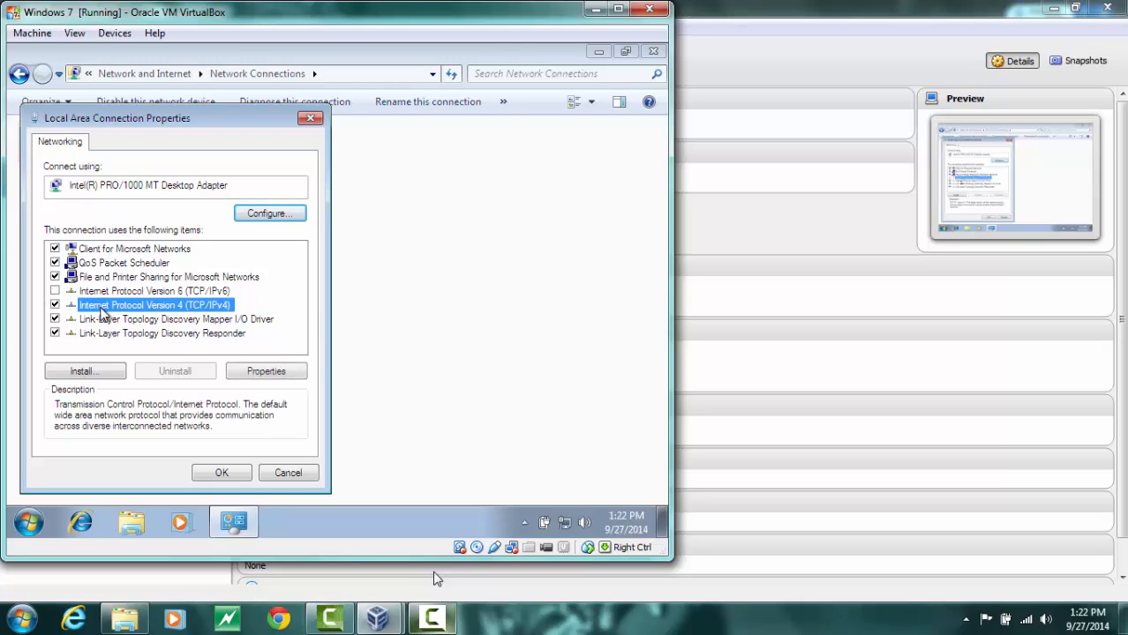
pyautogui.click(273, 375)
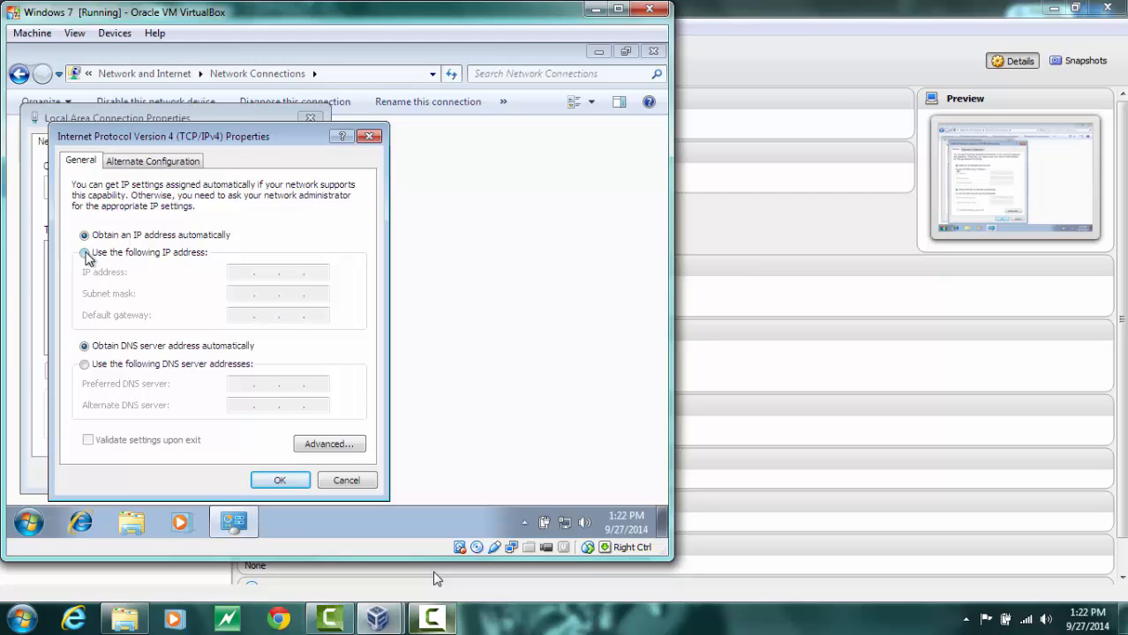
pyautogui.click(85, 253)
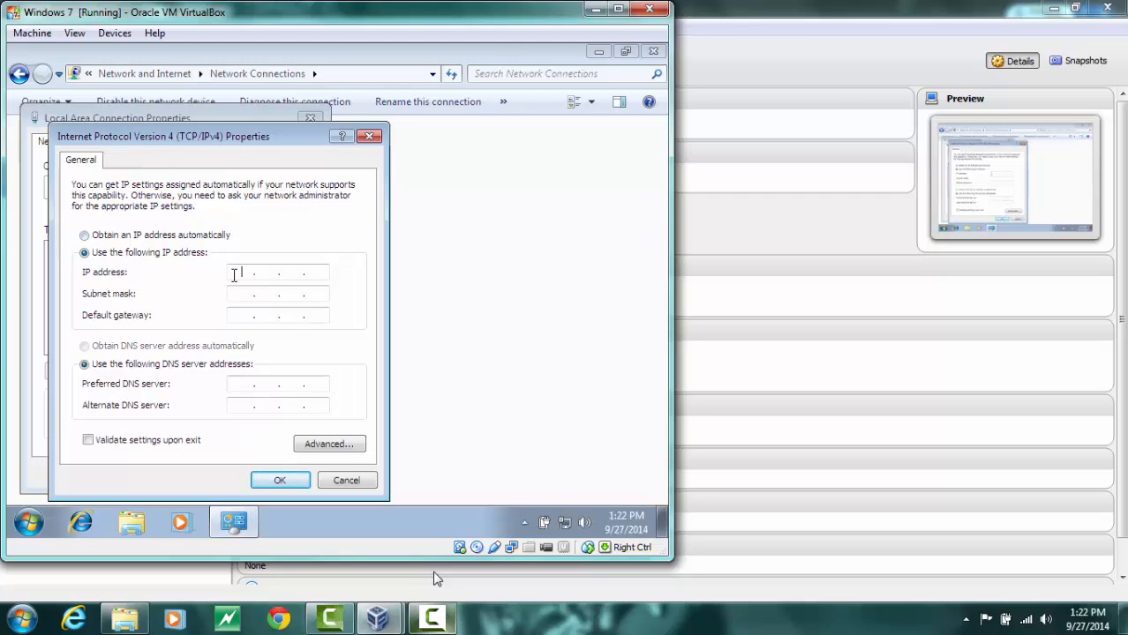
pyautogui.write('192 . 16803')
pyautogui.press('Tab')
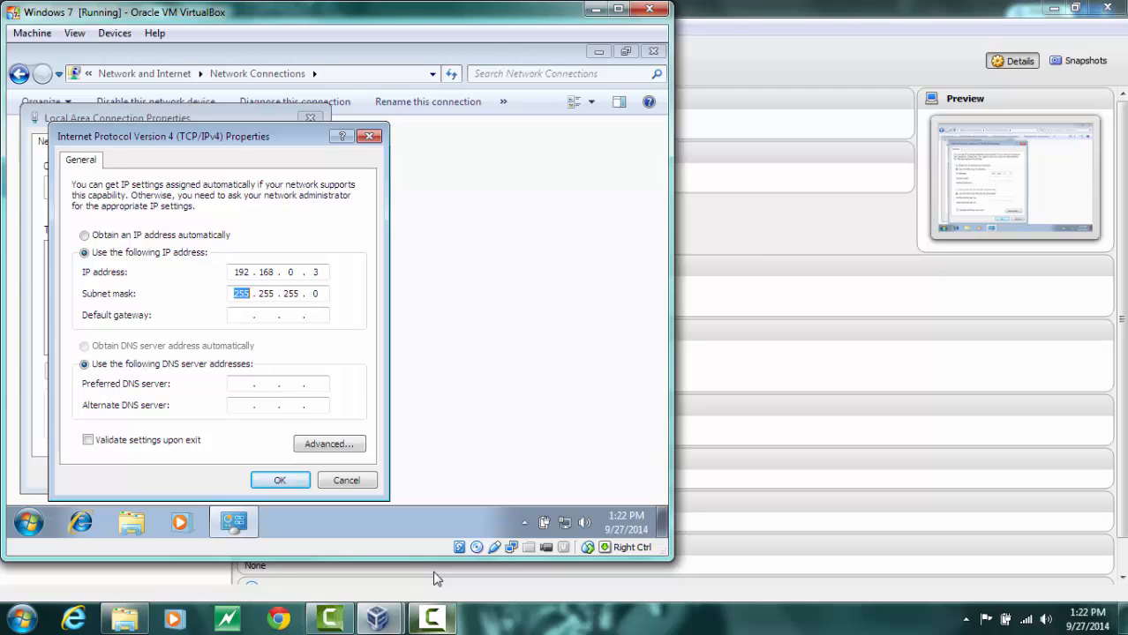
pyautogui.press('Tab')
pyautogui.write('192 . 168 . 0 . 1')
pyautogui.press('Tab')
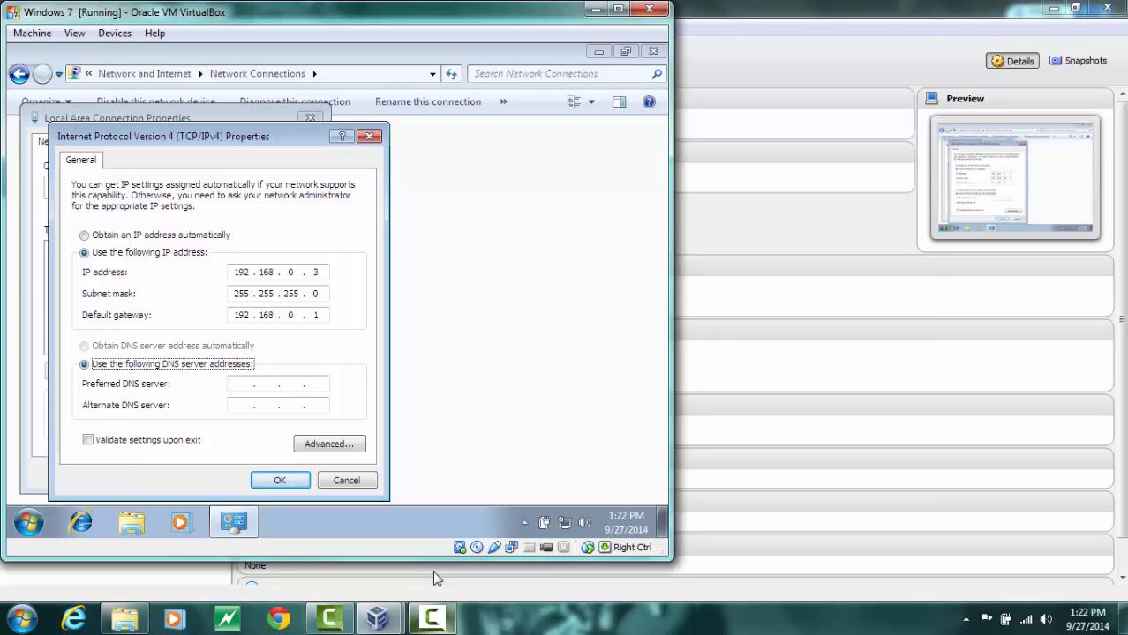
pyautogui.press('Tab')
pyautogui.write('192 . ')
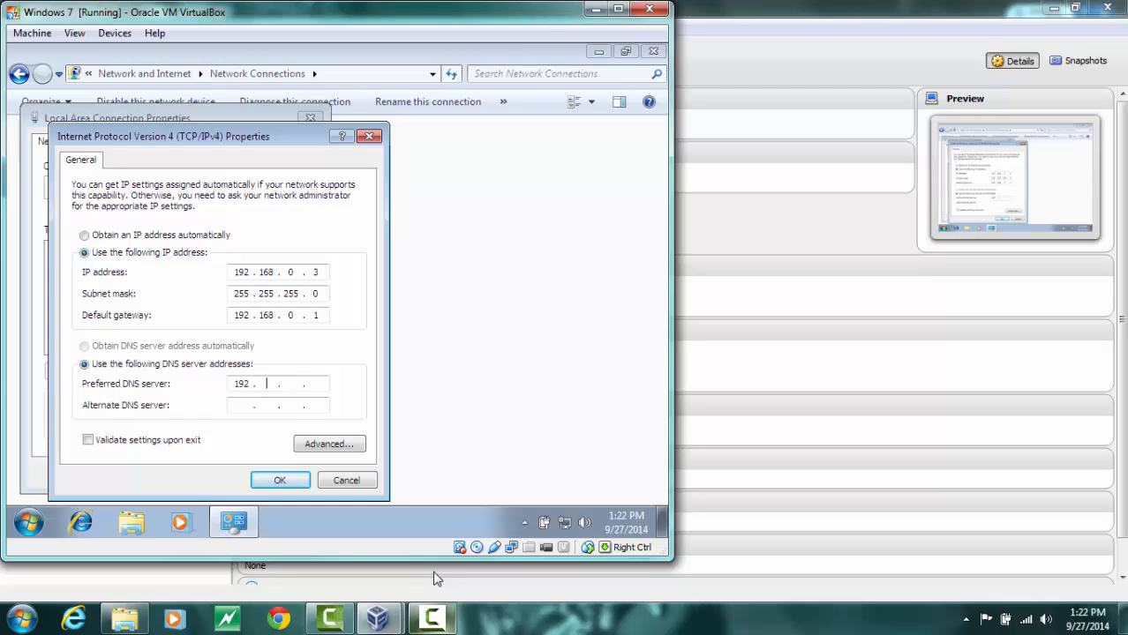
pyautogui.write('168 . 0 . 1')
pyautogui.click(282, 481)
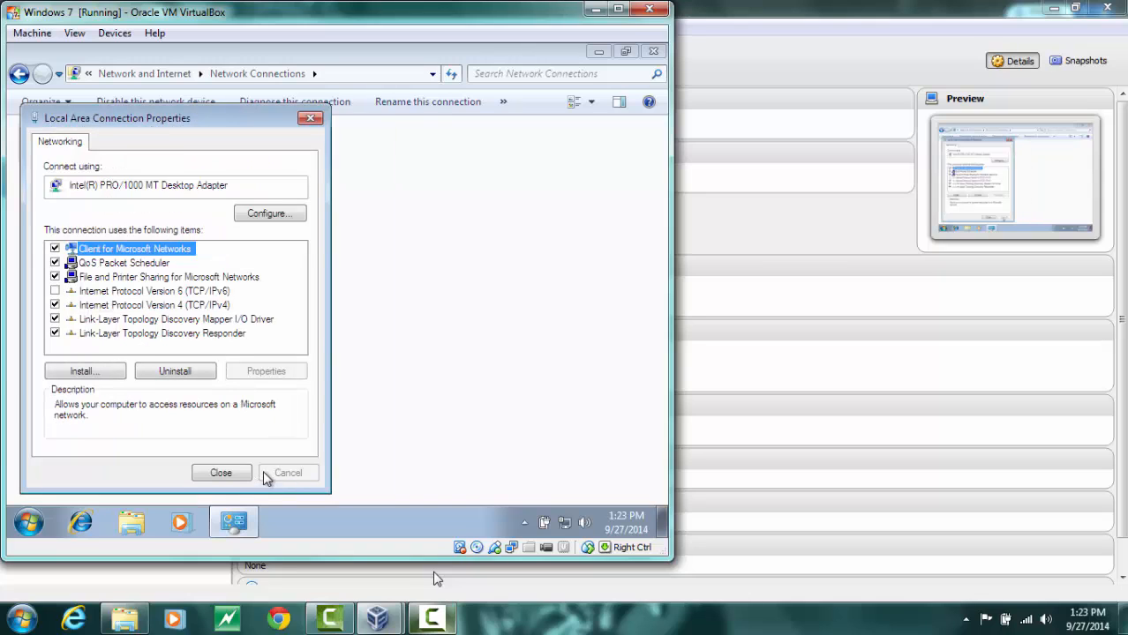
pyautogui.click(236, 477)
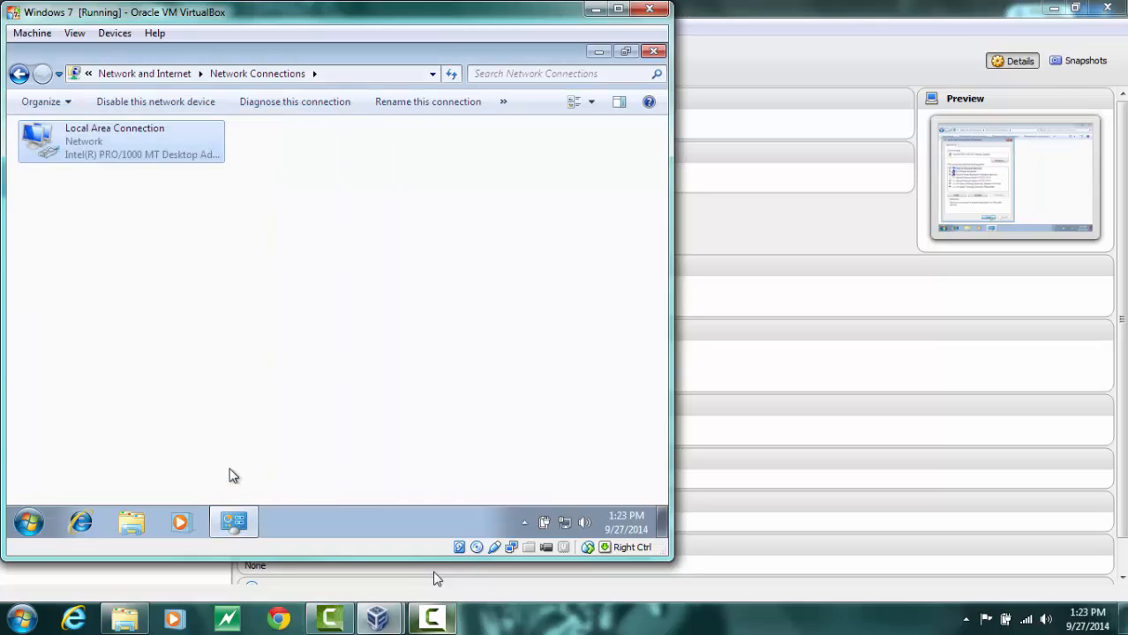
# Open the advanced sharing settings and turn on network discovery and file and printer sharing
pyautogui.click(26, 75)
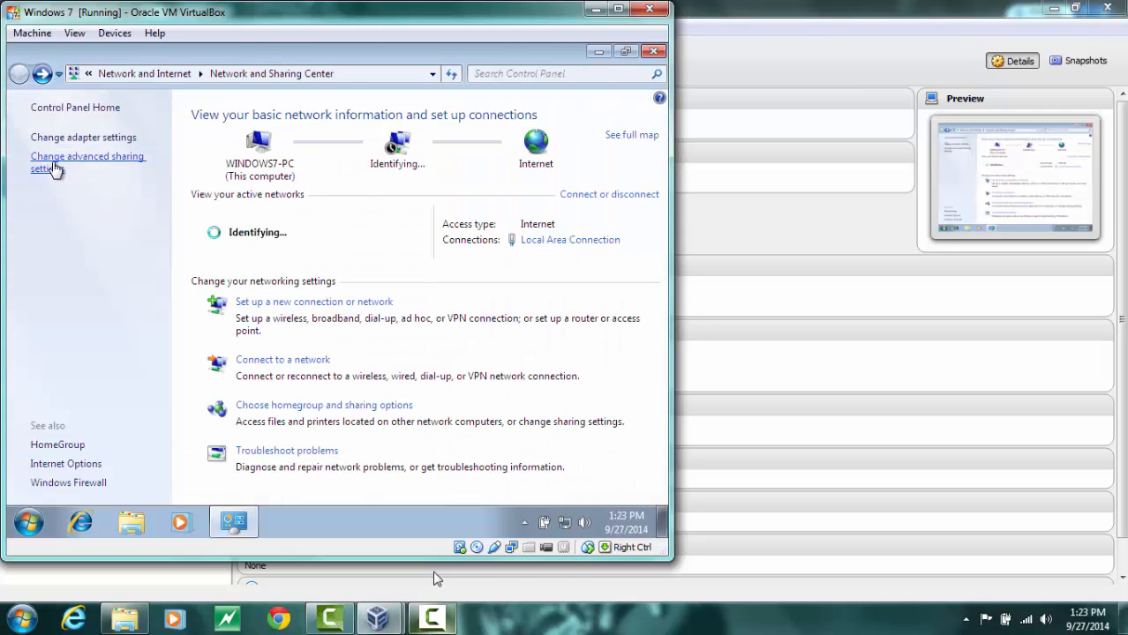
pyautogui.click(55, 166)
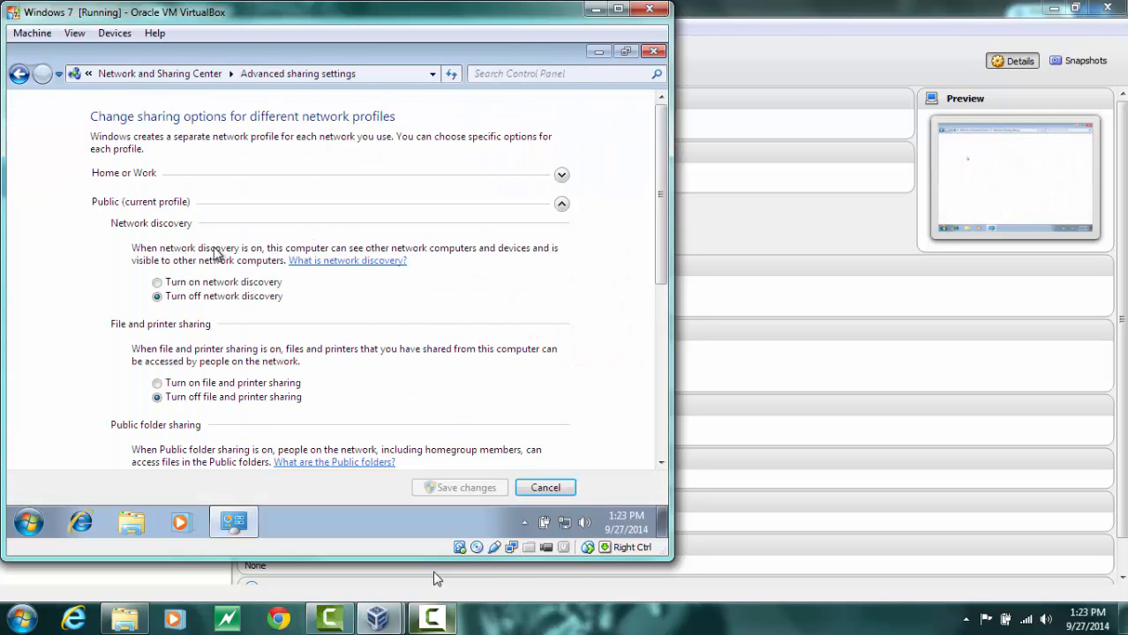
pyautogui.click(160, 283)
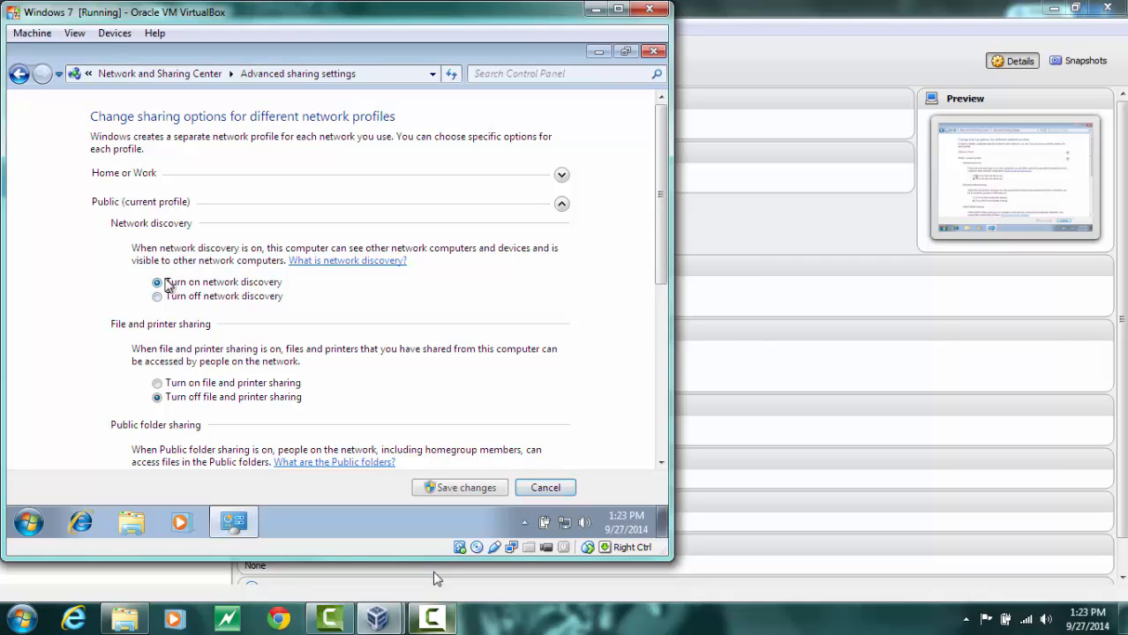
pyautogui.click(158, 384)
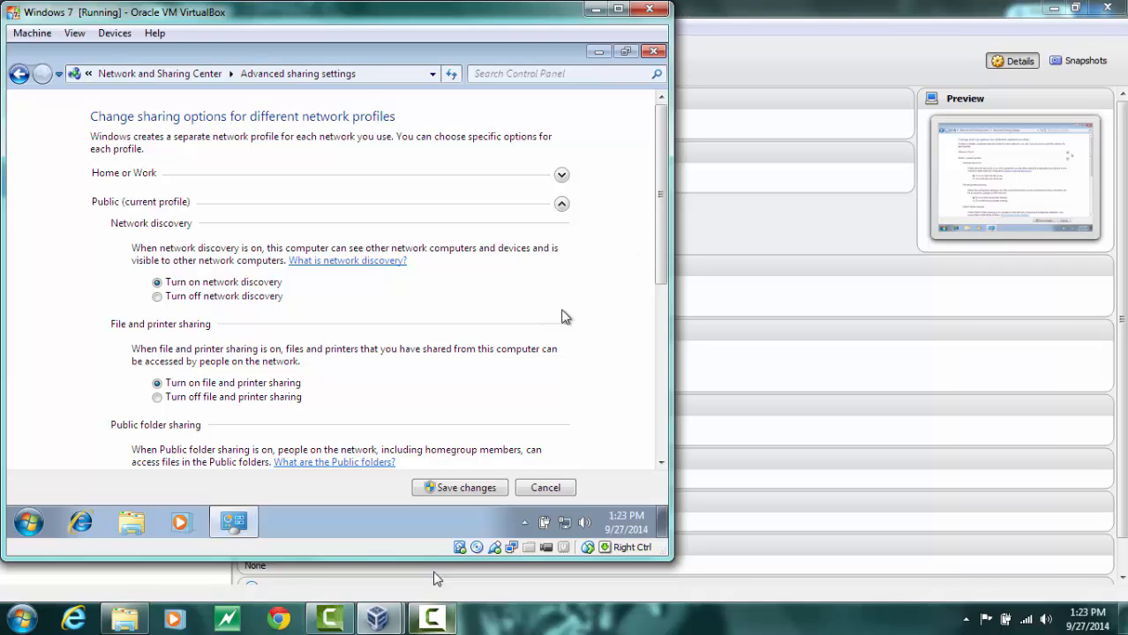
# Turn off password protected sharing and save the sharing changes
pyautogui.moveTo(662, 275); pyautogui.dragTo(664, 444)
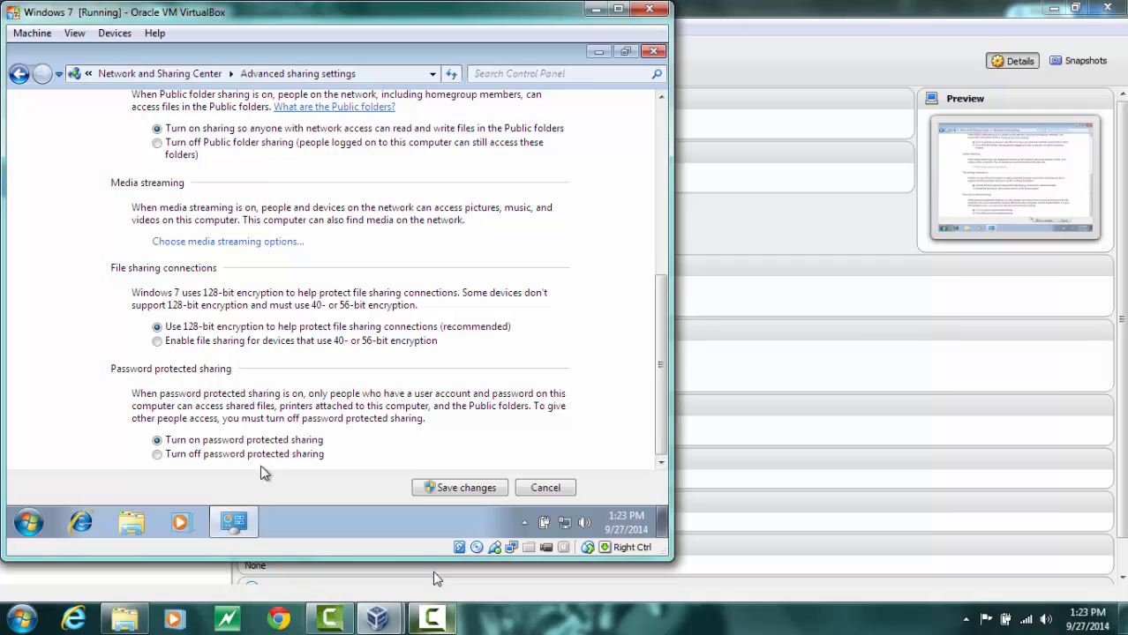
pyautogui.click(166, 459)
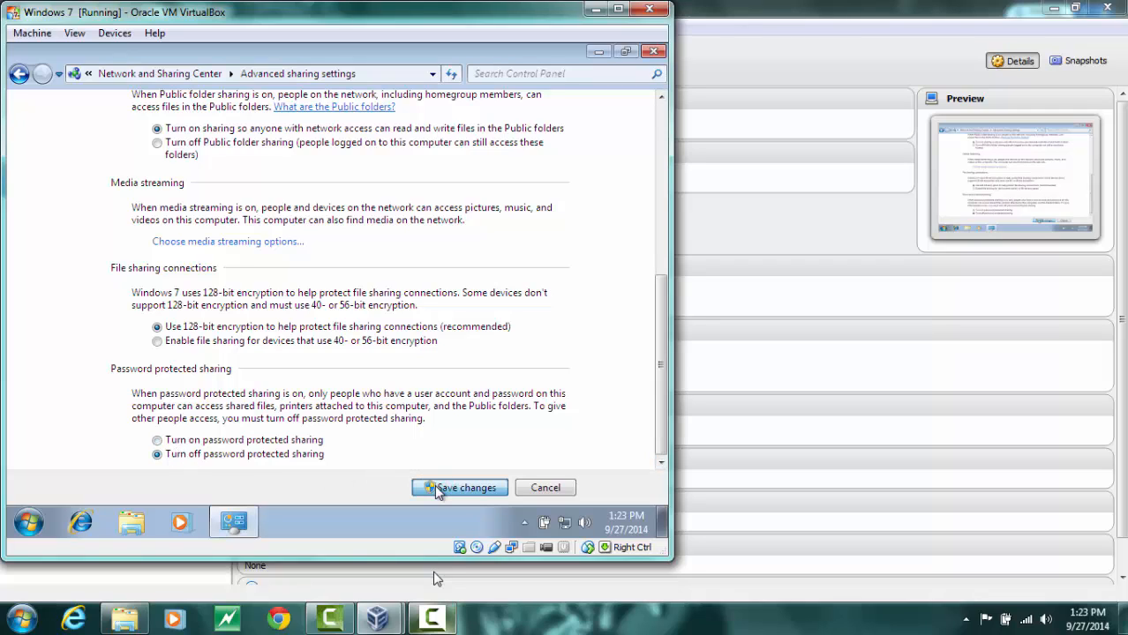
pyautogui.click(459, 488)
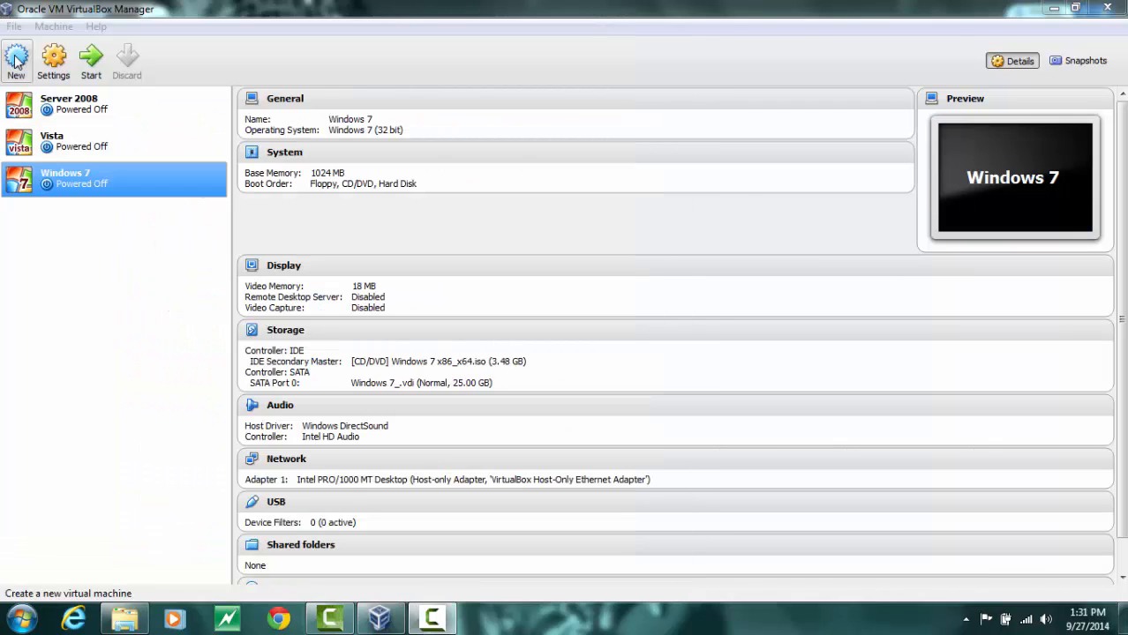
# Start creating a new virtual machine named Windows XP with version Windows XP (32 bit)
pyautogui.click(16, 60)
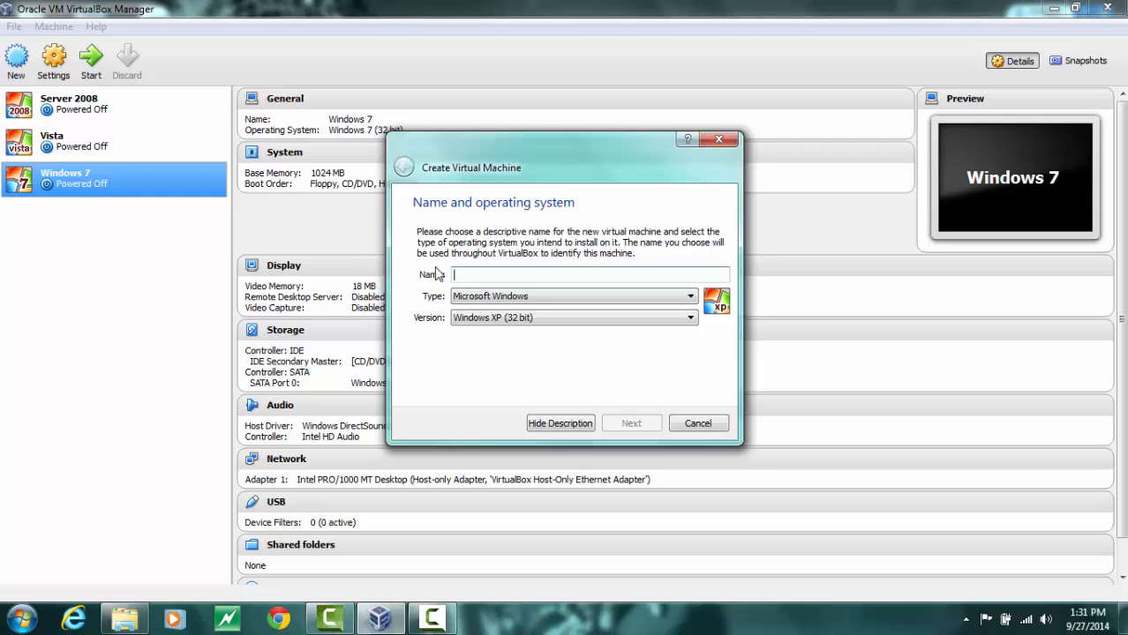
pyautogui.write('Wi')
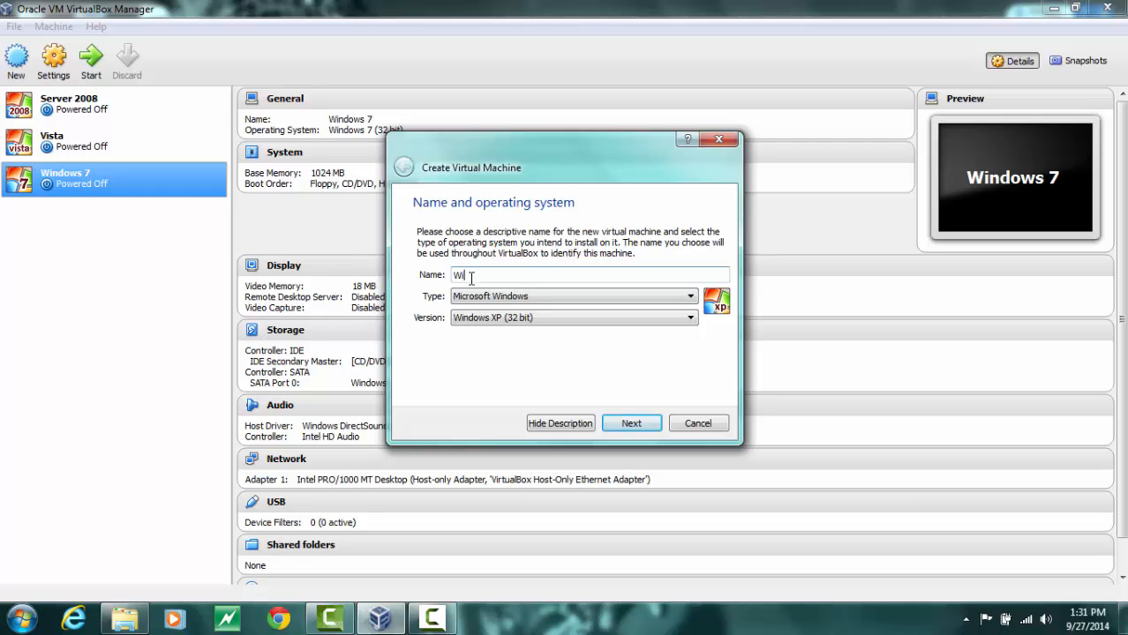
pyautogui.write('ndows XP')
pyautogui.click(613, 424)
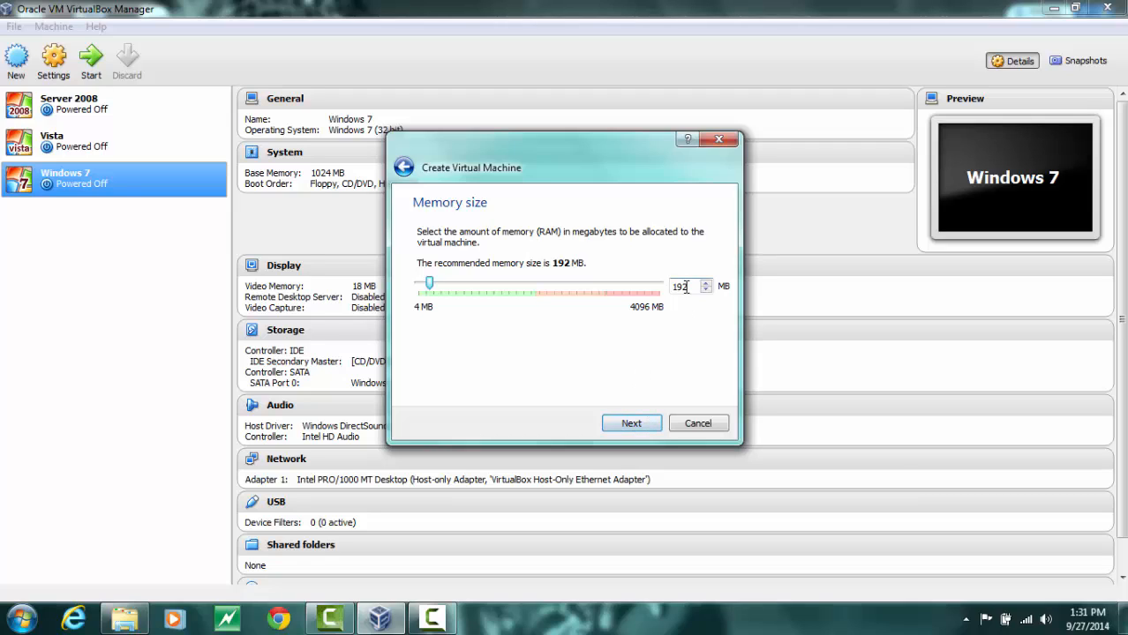
# Enter a new memory size for the virtual machine and continue to the hard drive page
pyautogui.moveTo(686, 286); pyautogui.dragTo(666, 292)
pyautogui.write('51')
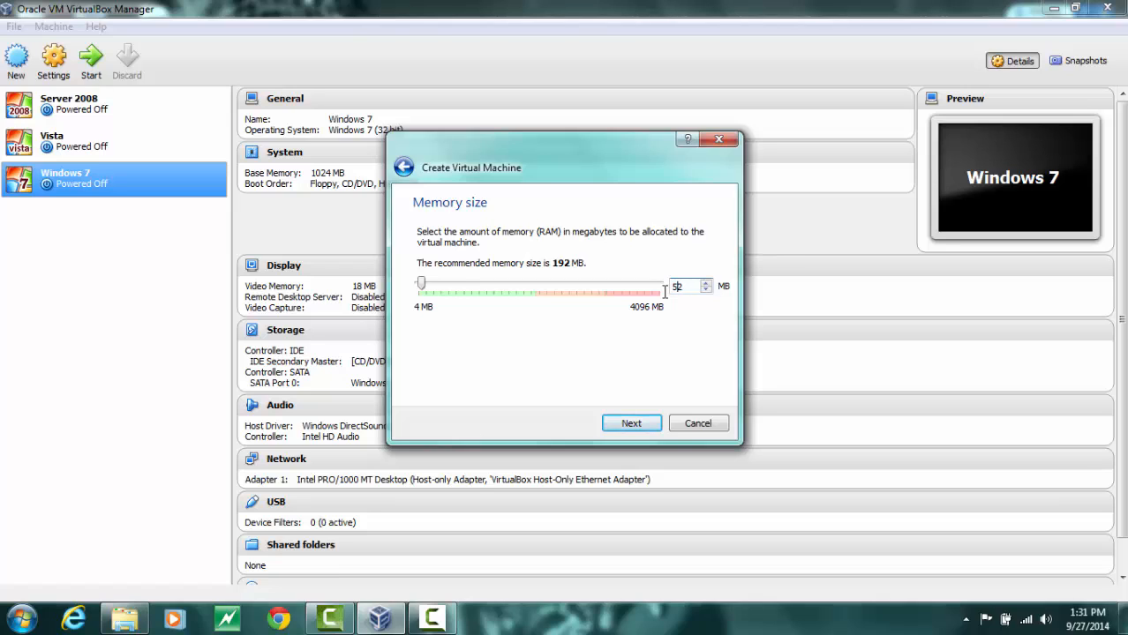
pyautogui.click(631, 424)
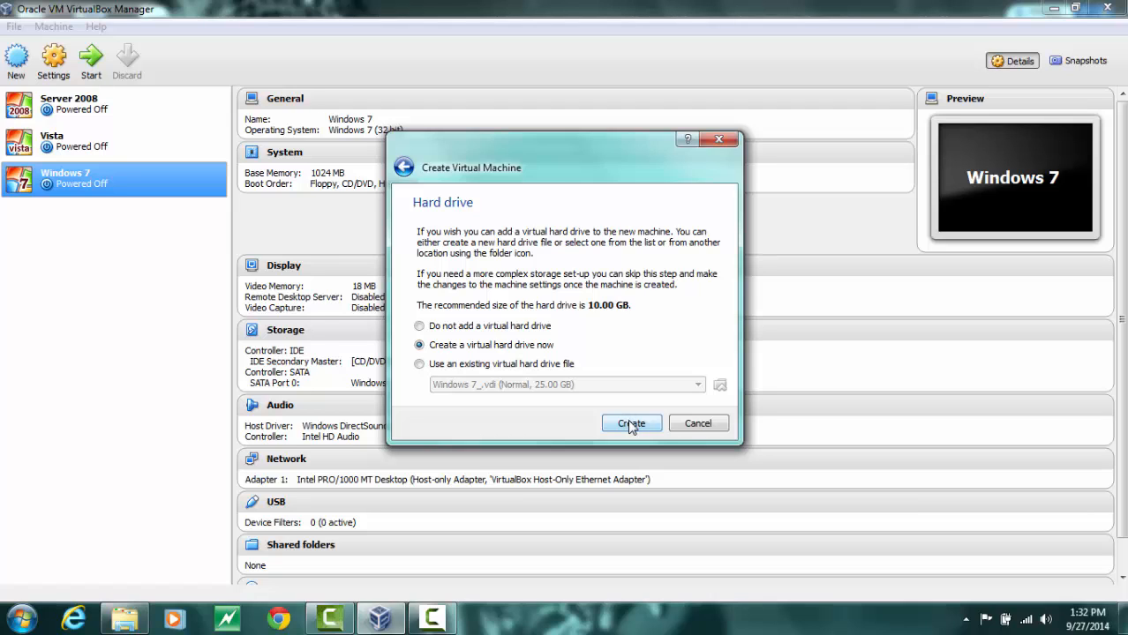
# Create a new dynamically allocated 10.00 GB VDI hard drive named Windows XP
pyautogui.click(631, 425)
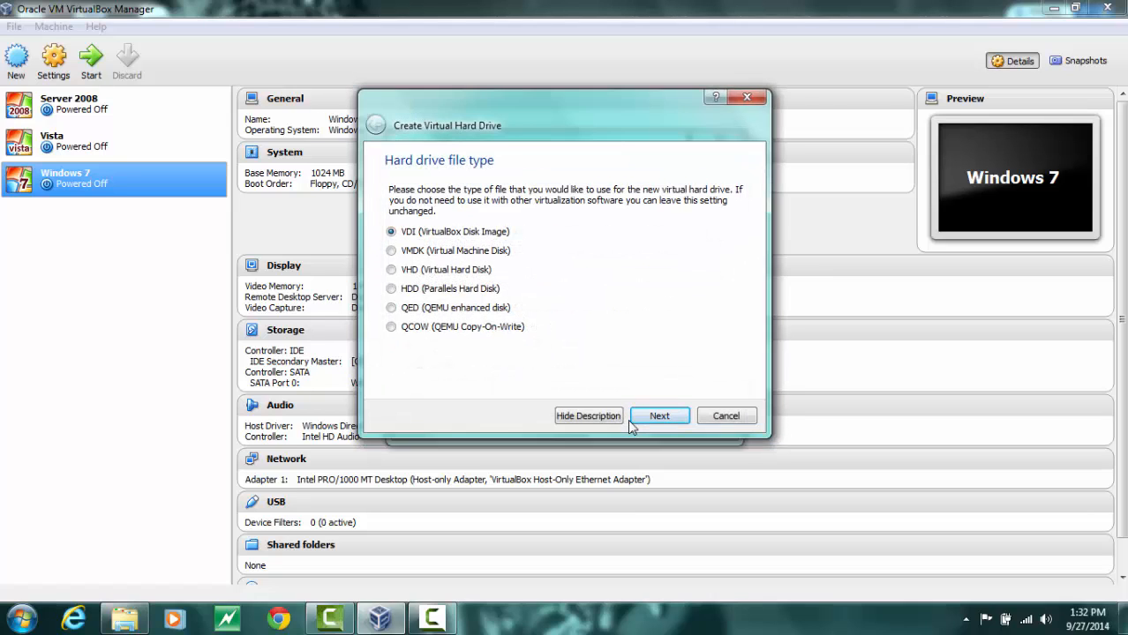
pyautogui.click(637, 420)
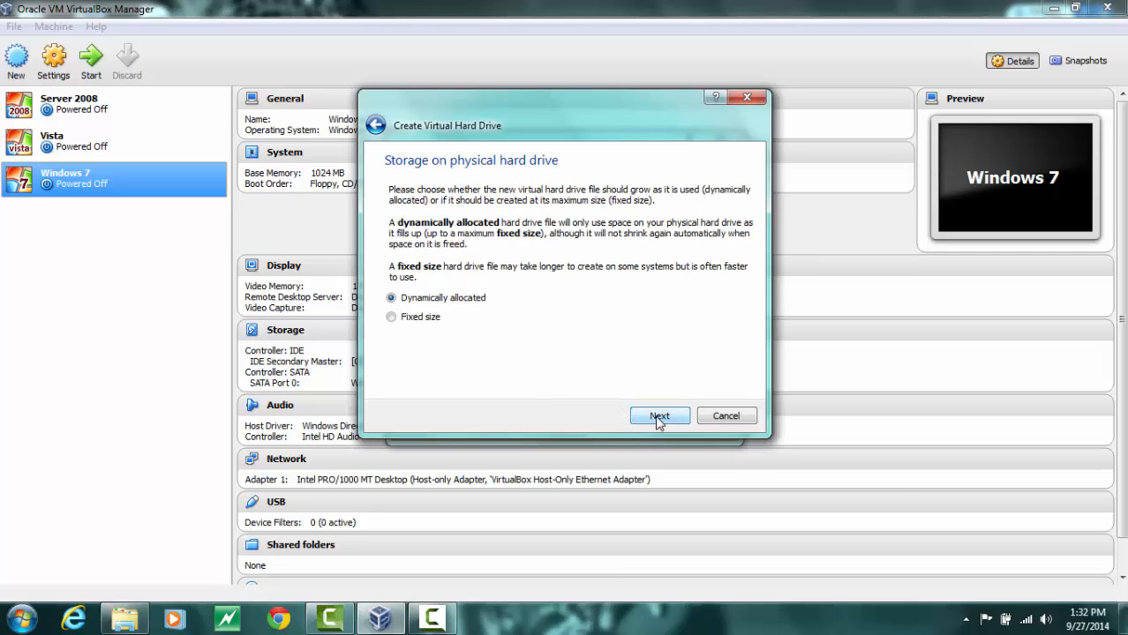
pyautogui.click(658, 420)
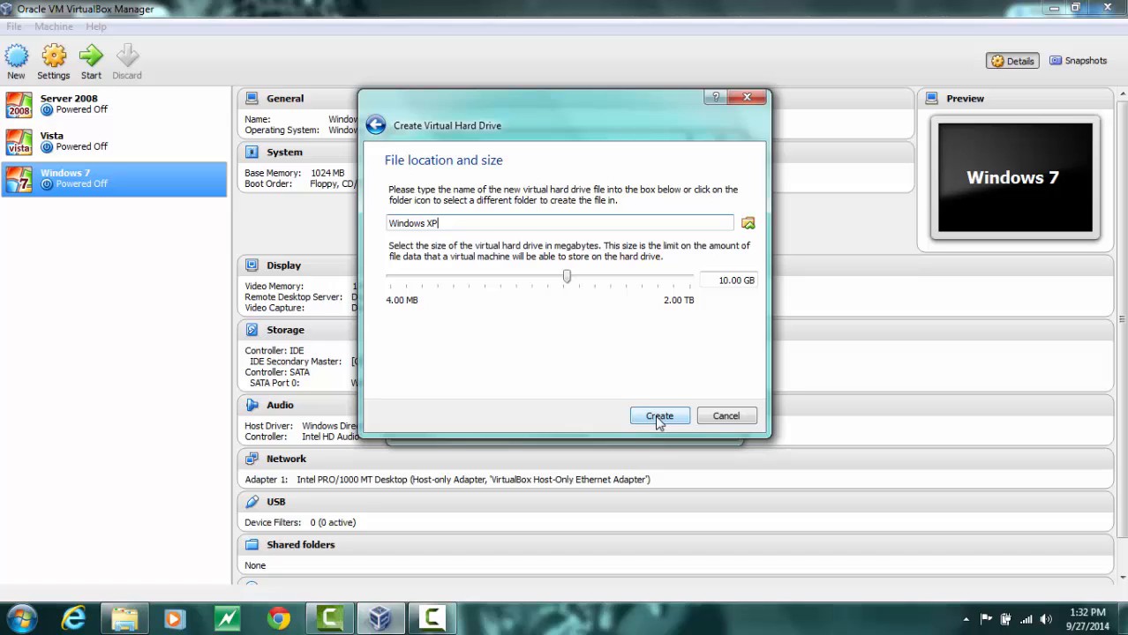
pyautogui.click(658, 417)
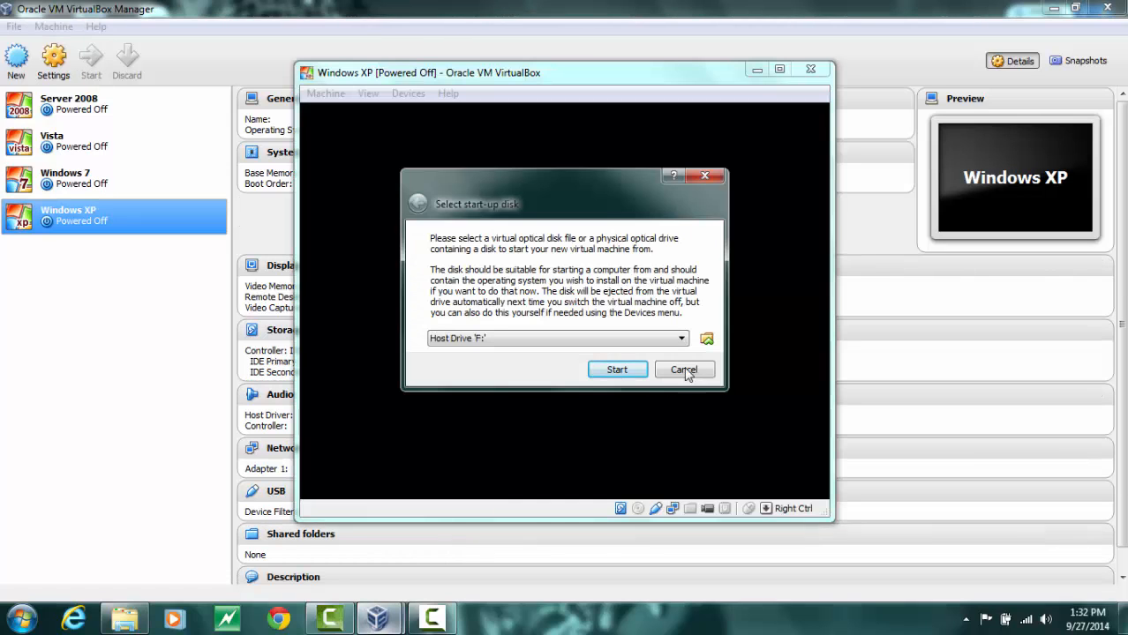
# Choose the Windows XP Professional ISO as the start-up disk and start the virtual machine
pyautogui.click(707, 345)
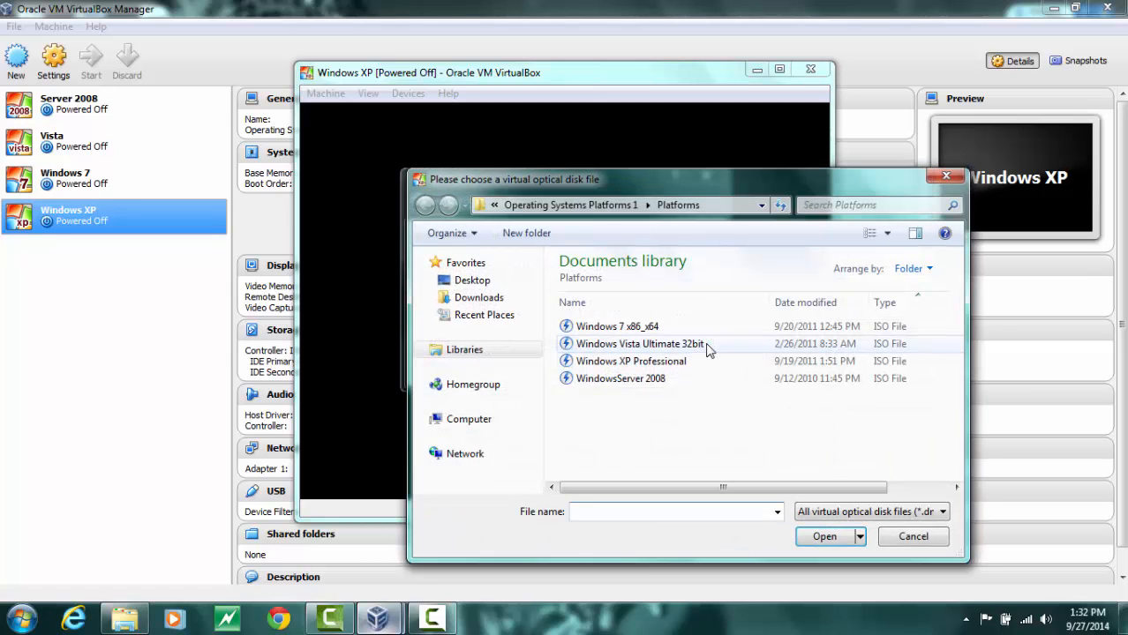
pyautogui.click(640, 363)
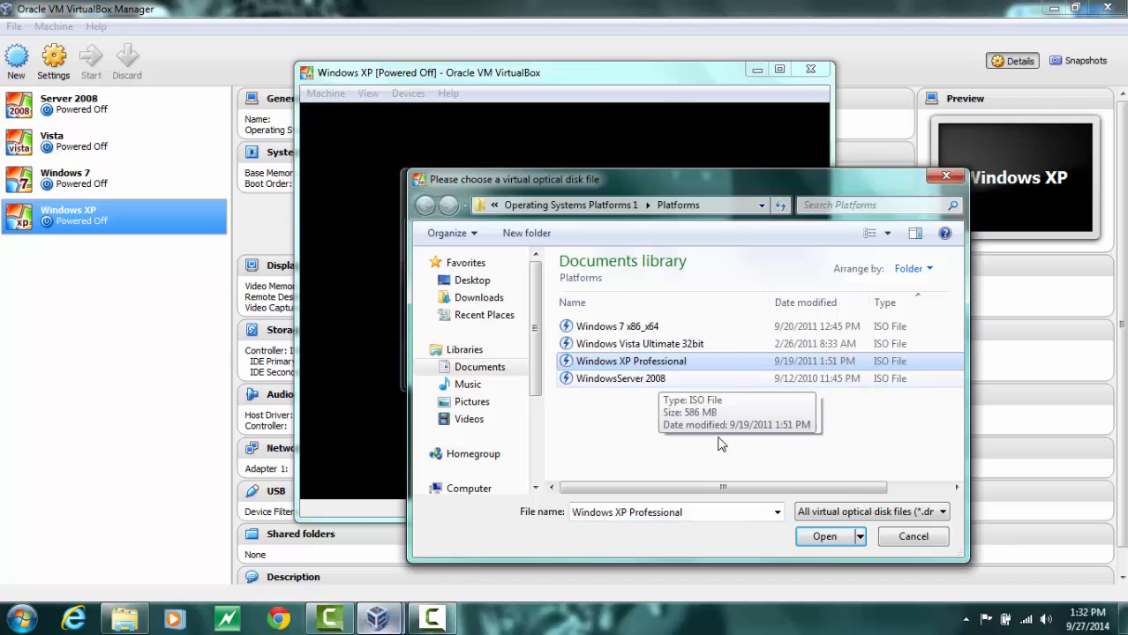
pyautogui.click(814, 538)
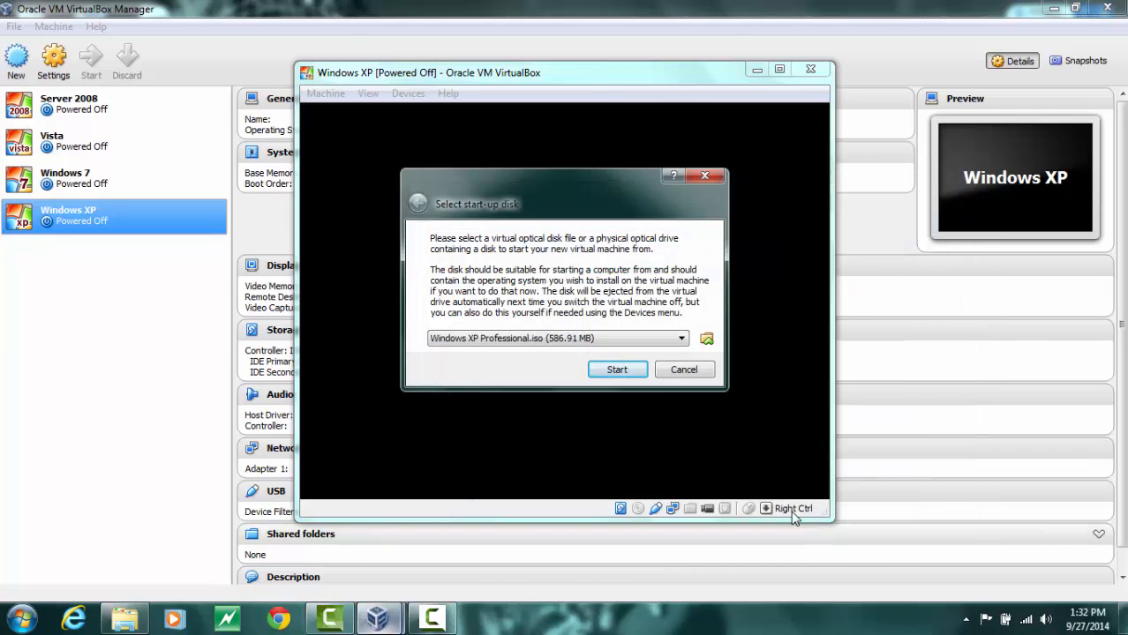
pyautogui.click(618, 372)
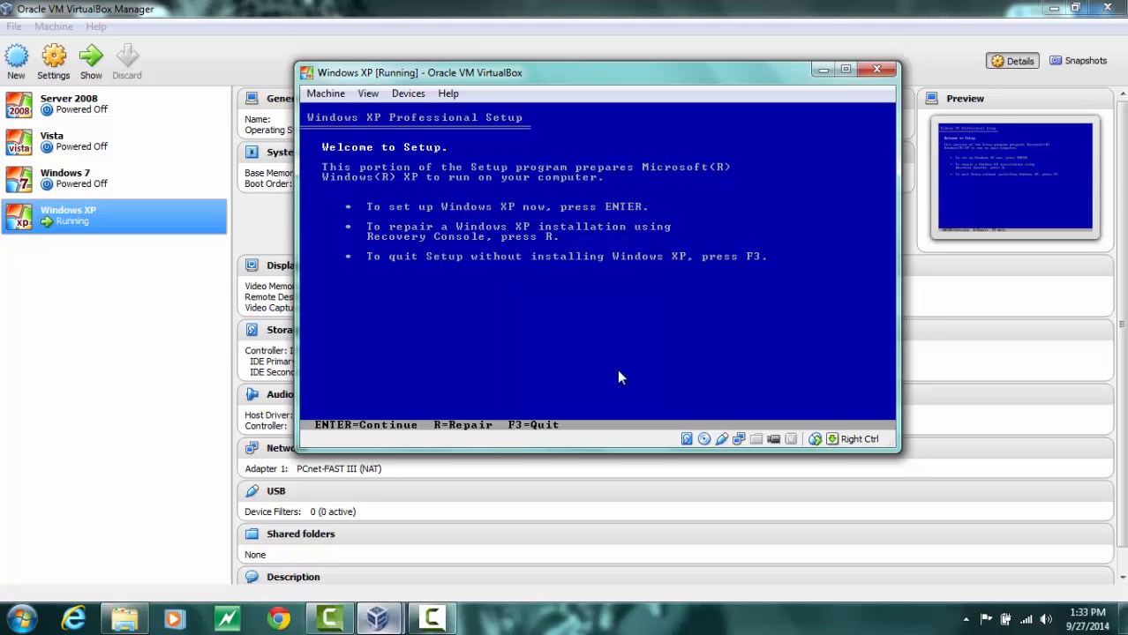
# Begin Windows XP Professional setup and accept the licensing agreement
pyautogui.press('Return')
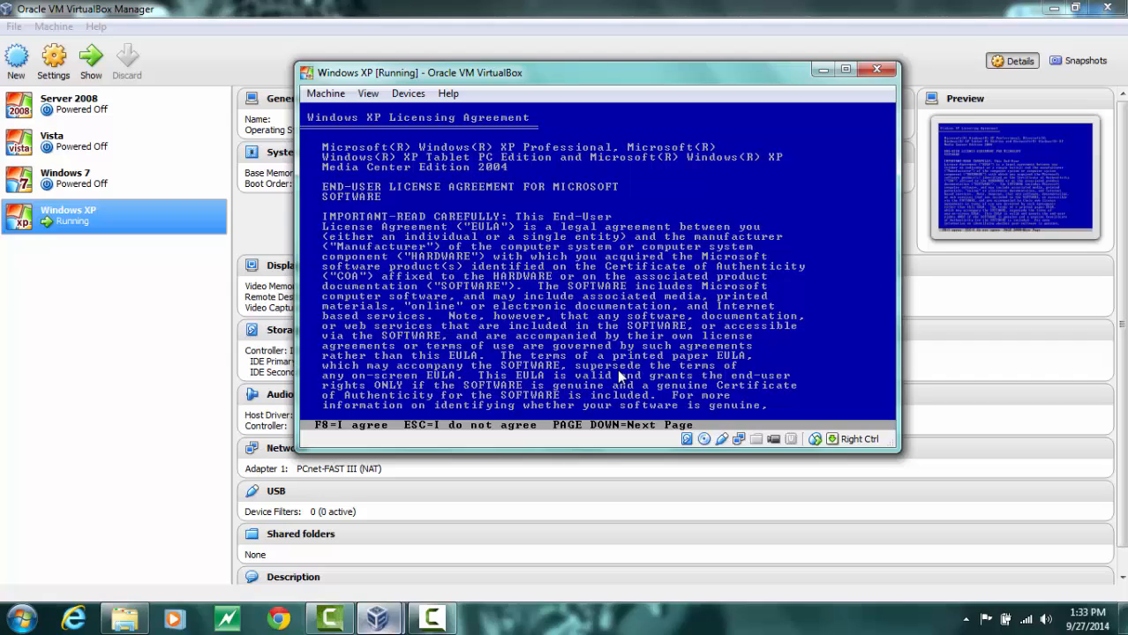
pyautogui.press('F8')
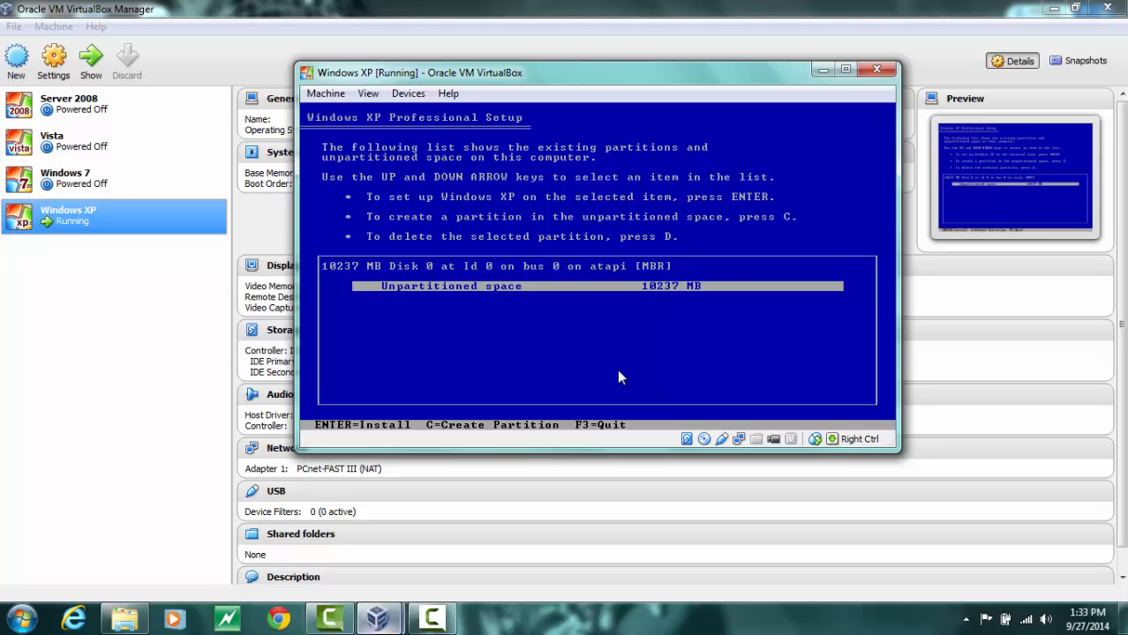
# Create a 10000 MB partition in the unpartitioned disk space
pyautogui.press('c')
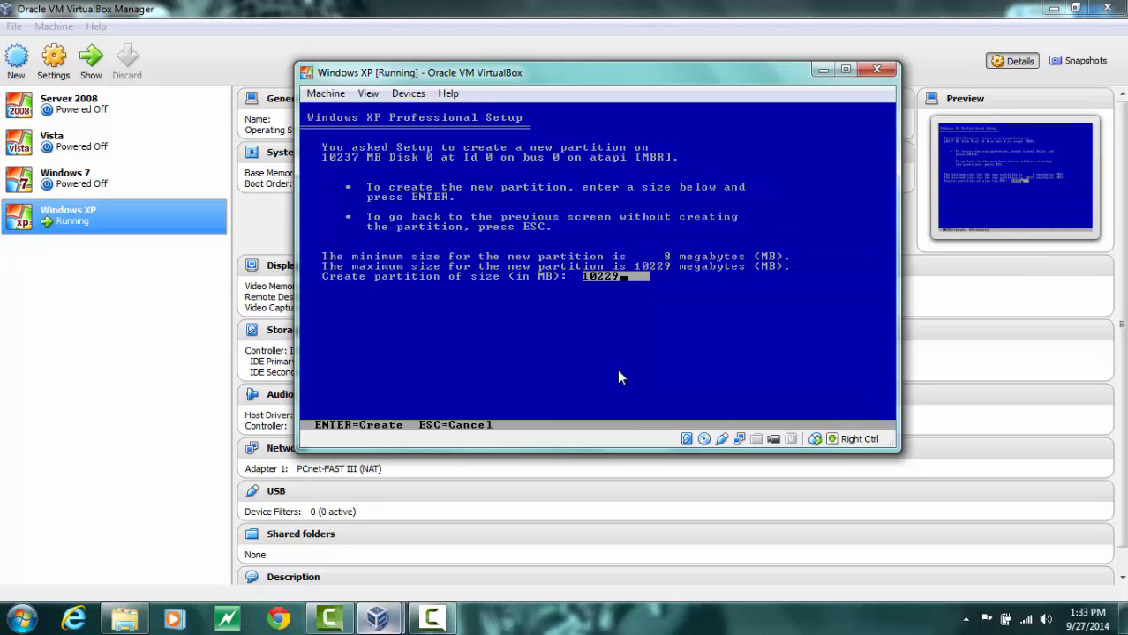
pyautogui.press('BackSpace')
pyautogui.press('BackSpace')
pyautogui.press('BackSpace')
pyautogui.write('000')
pyautogui.press('Return')
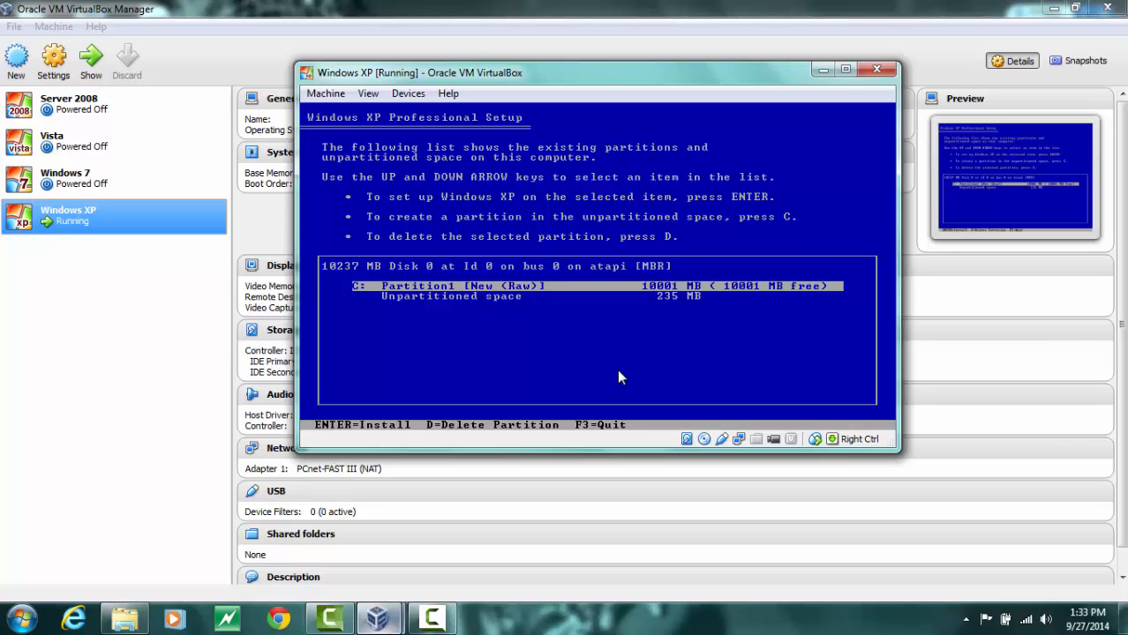
# Install onto the new C: partition, formatting it with the NTFS file system
pyautogui.press('Return')
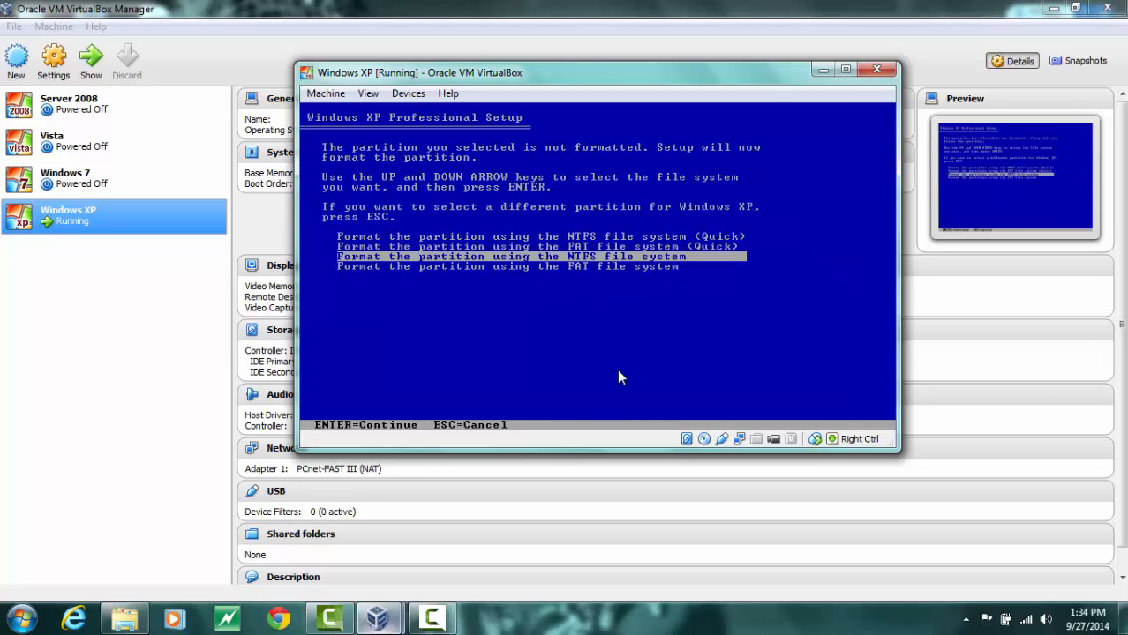
pyautogui.press('Return')
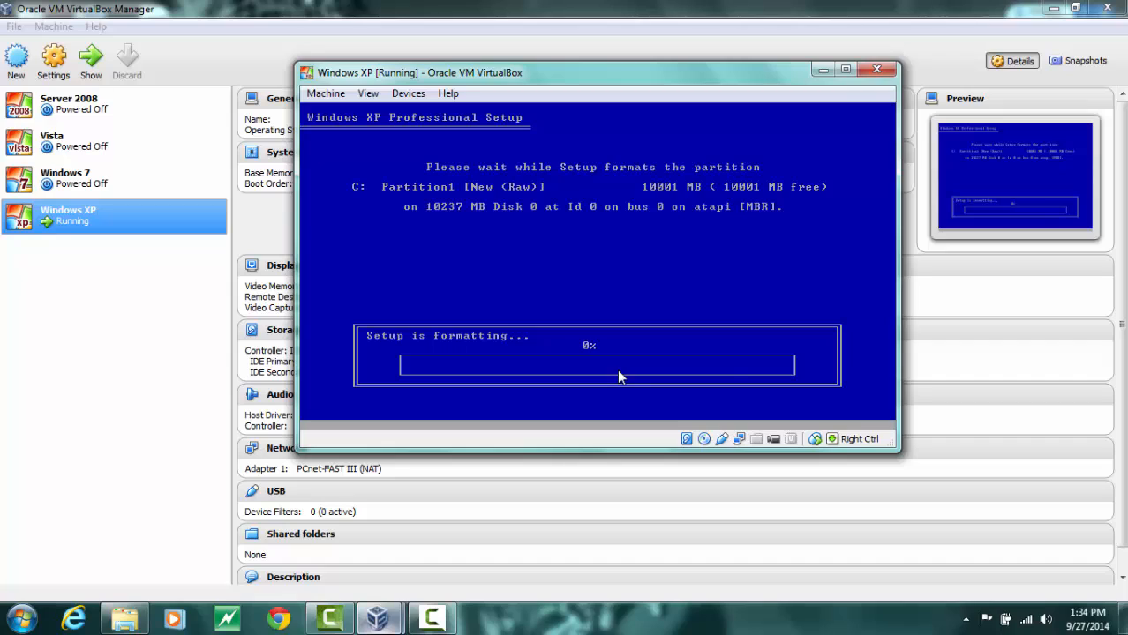
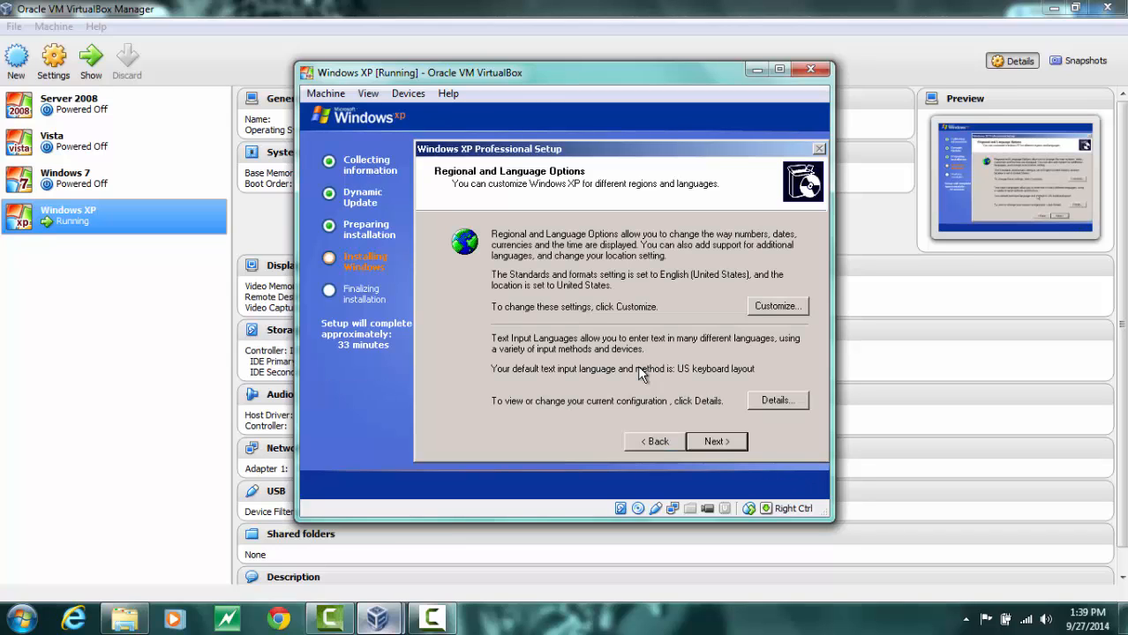
# Keep the default regional settings and personalize the software with the owner's full name and organization A's Designs
pyautogui.click(702, 437)
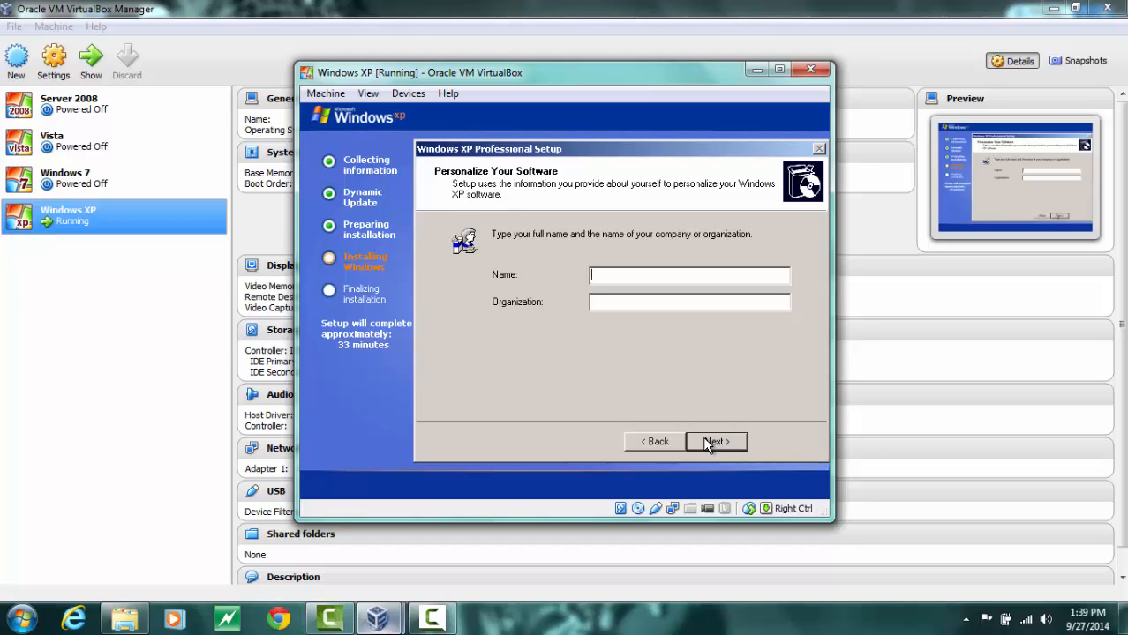
pyautogui.press('Tab')
pyautogui.write("A's Designs")
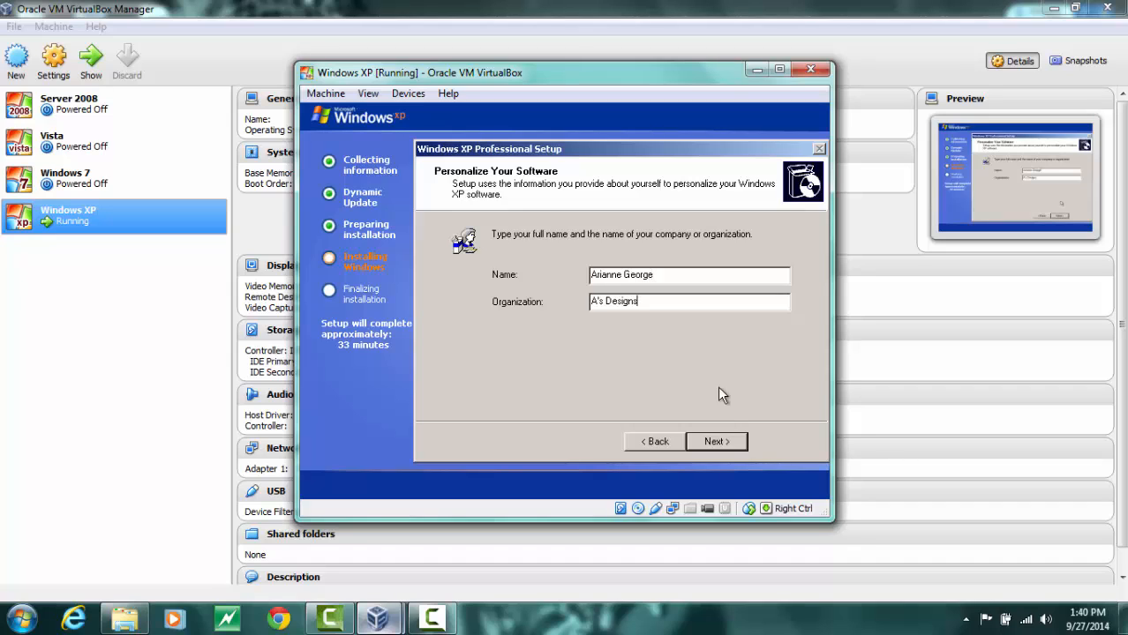
pyautogui.click(715, 442)
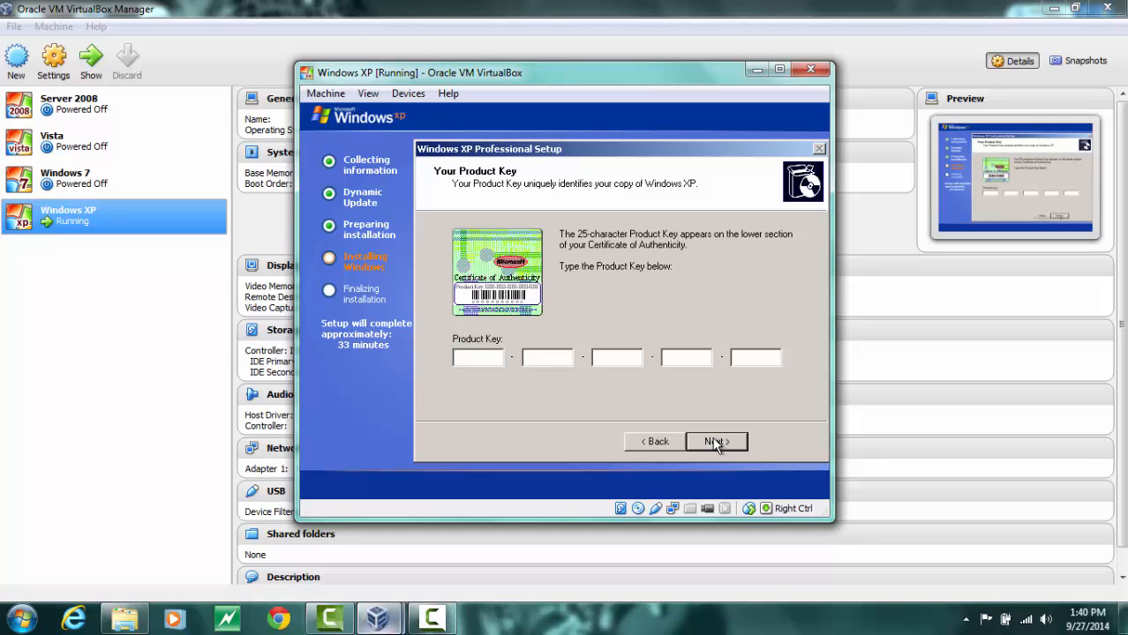
# Enter the Windows XP product key and continue
pyautogui.write('BYGFB')
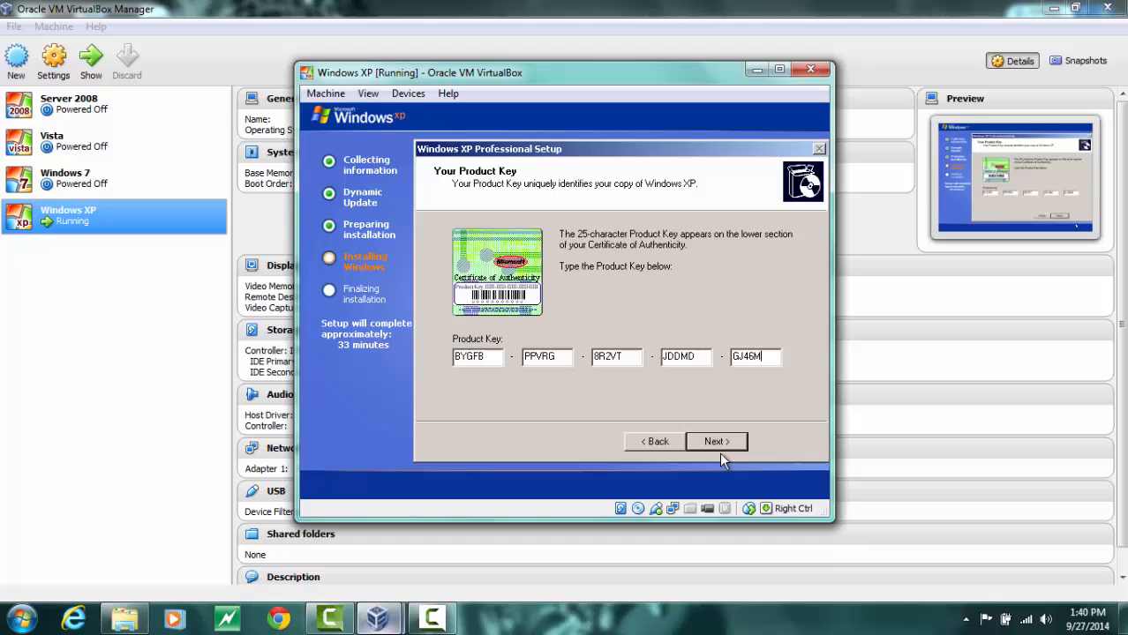
pyautogui.click(718, 442)
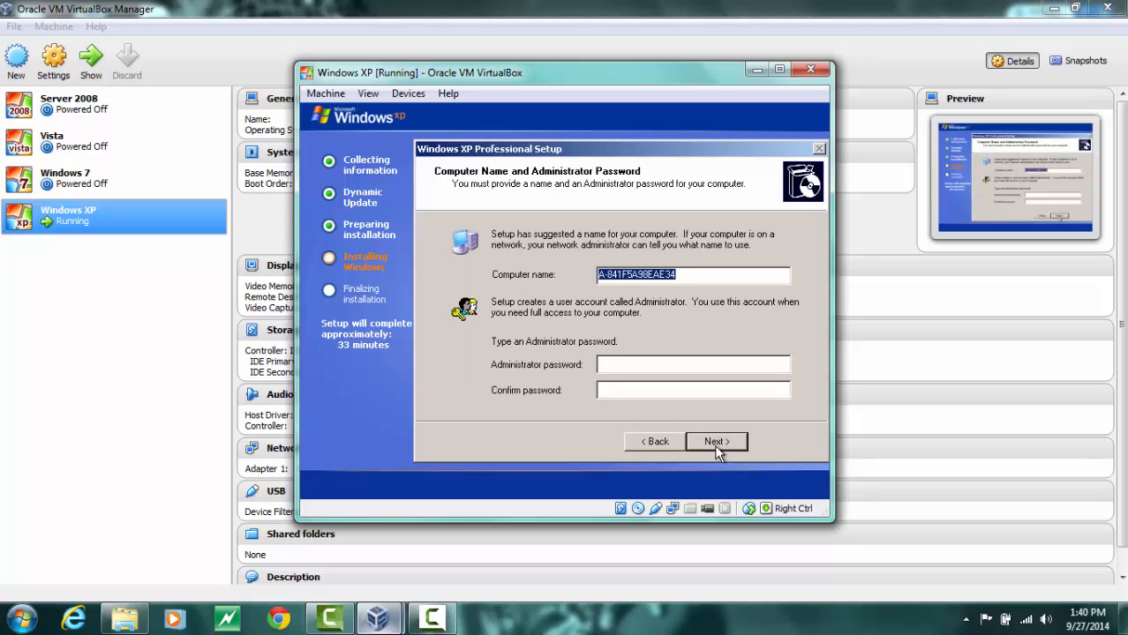
# Name the computer WINDOWSXP-PC with no administrator password and accept the default date, time and time zone
pyautogui.write('WINDOWSXP-PC')
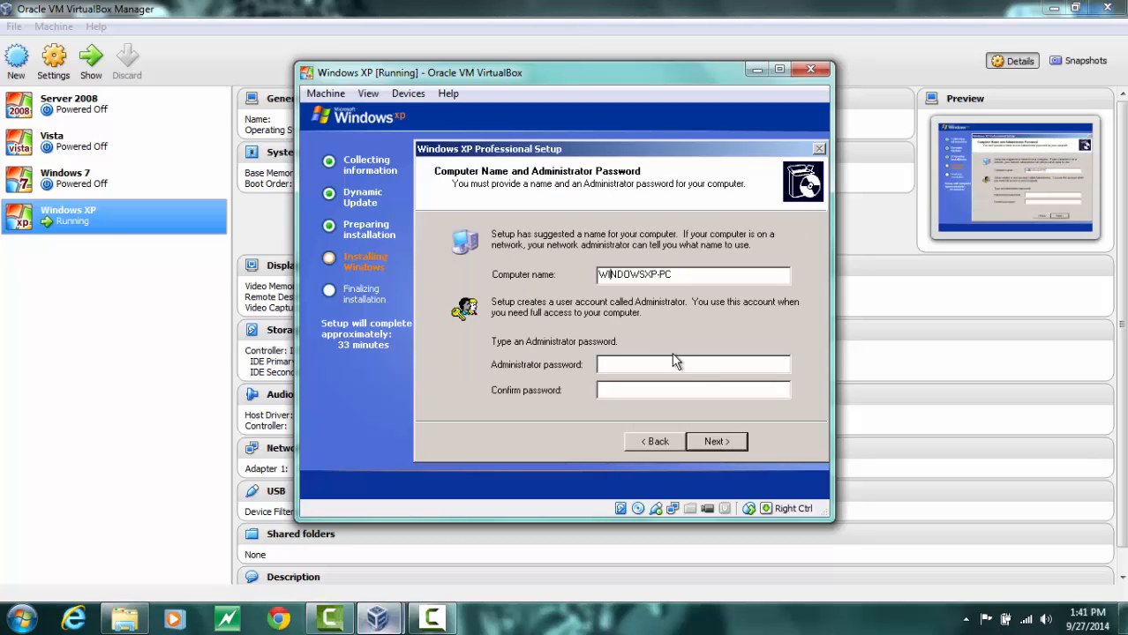
pyautogui.click(710, 447)
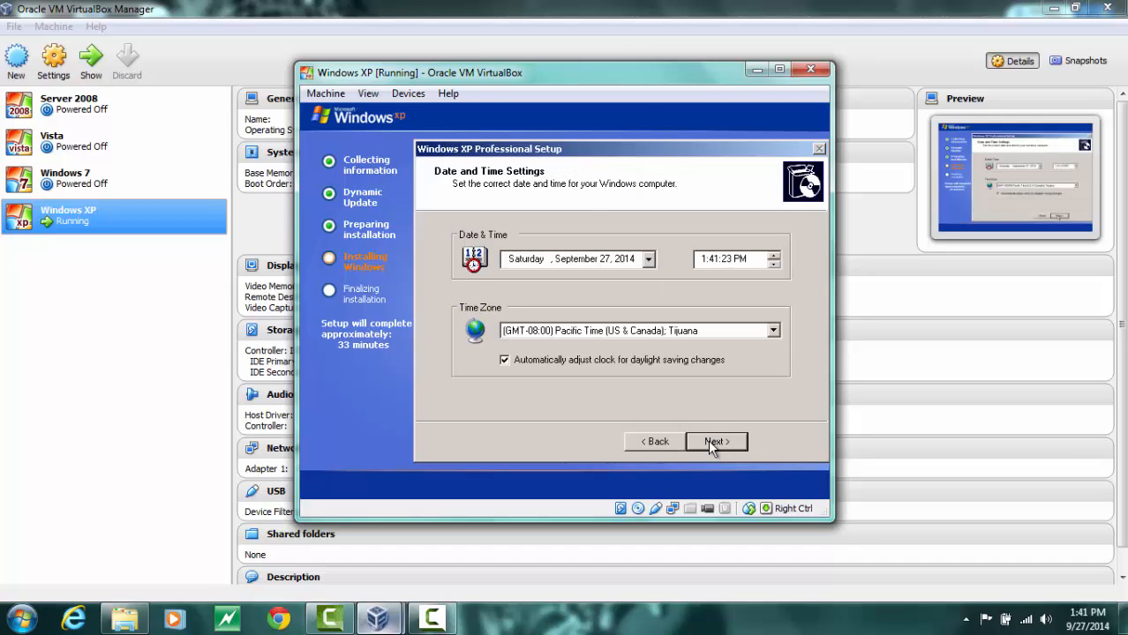
pyautogui.click(709, 446)
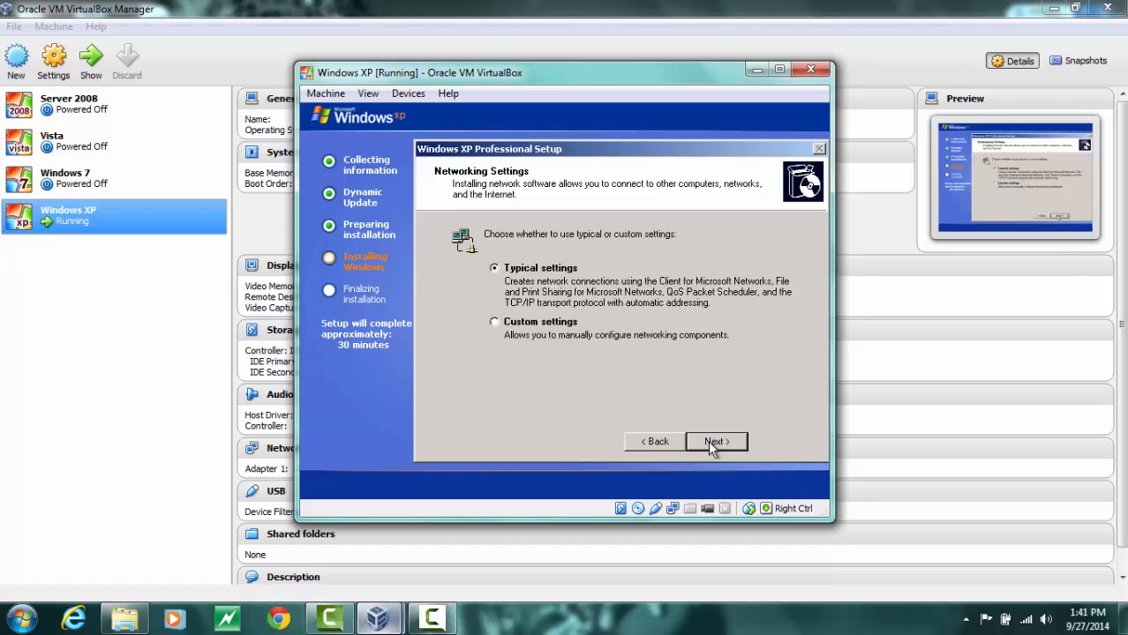
# Keep the typical networking settings and the WORKGROUP workgroup to continue installation
pyautogui.click(713, 442)
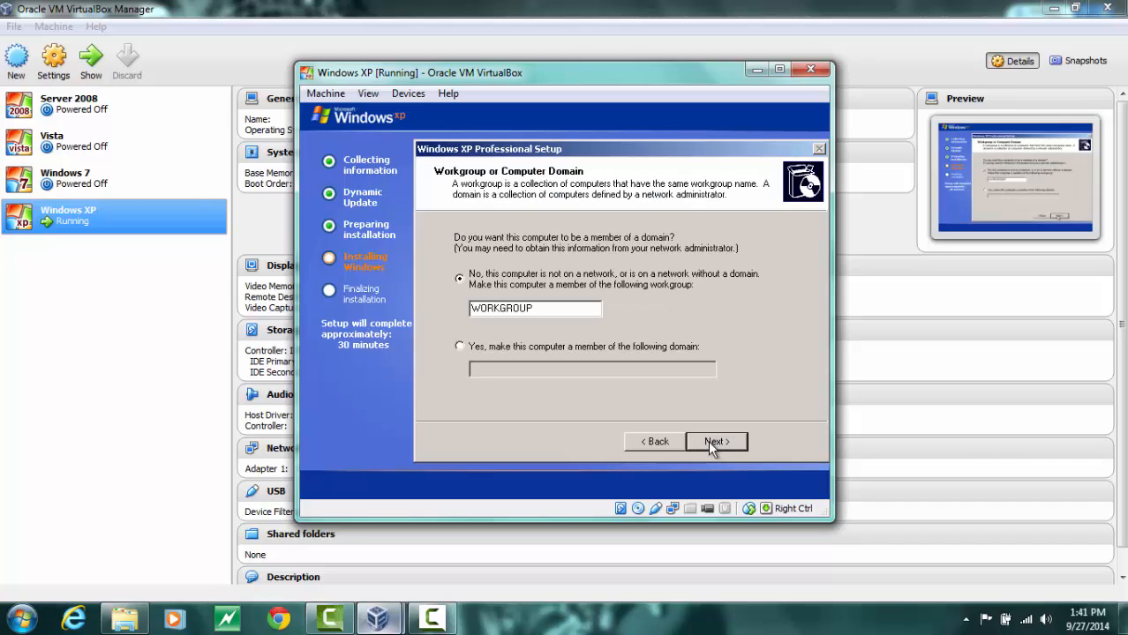
pyautogui.click(710, 442)
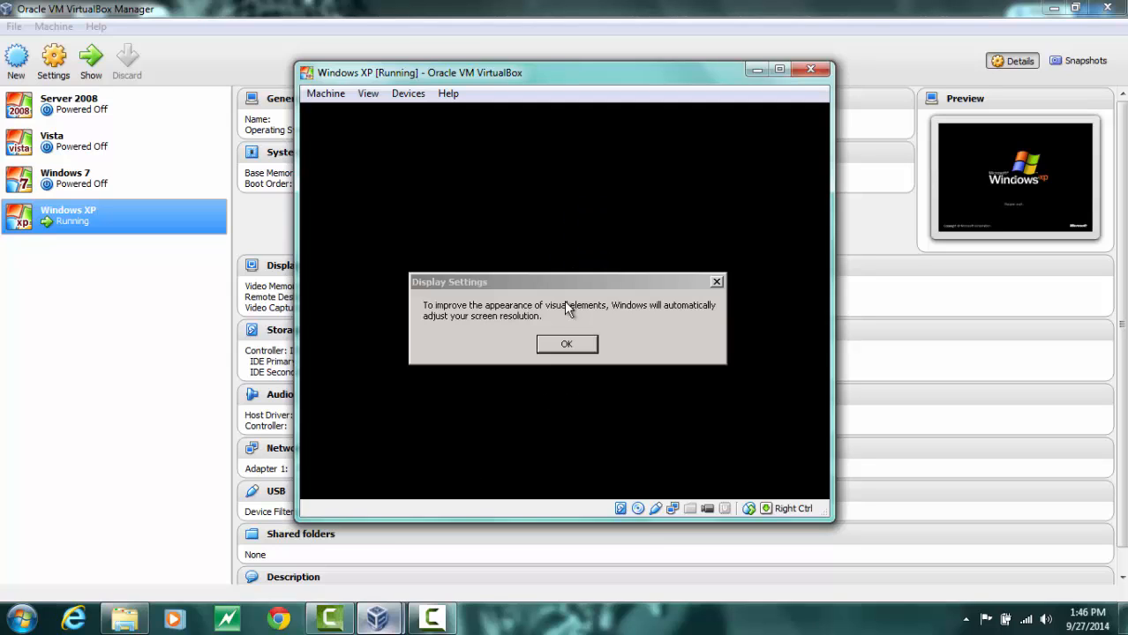
# Accept the automatic screen resolution adjustment and begin the Windows welcome setup
pyautogui.click(538, 344)
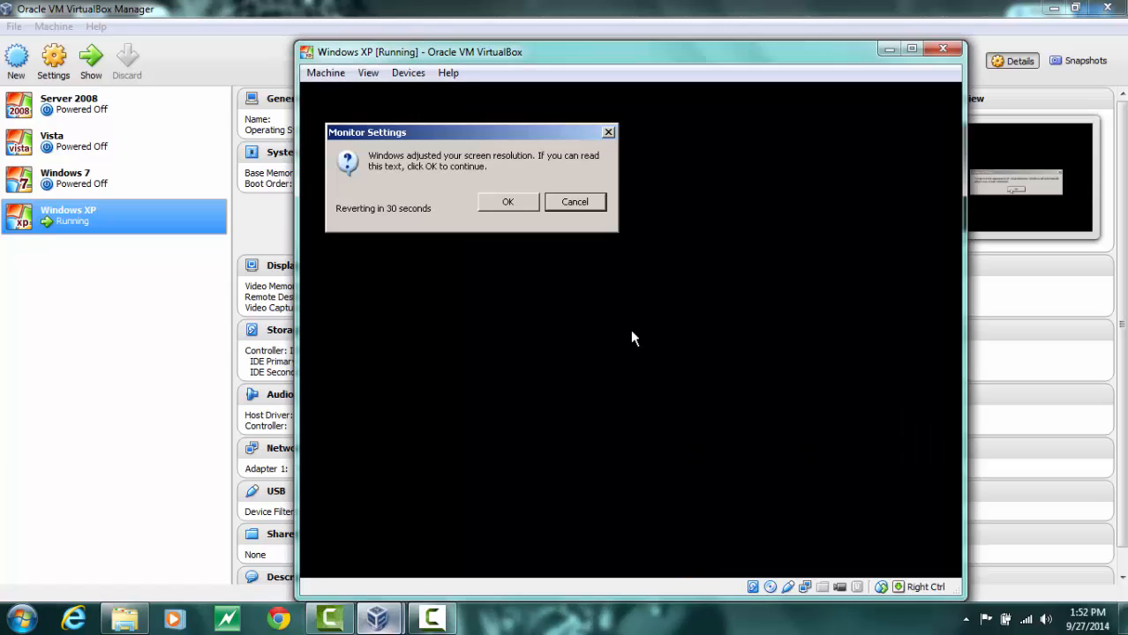
pyautogui.click(508, 202)
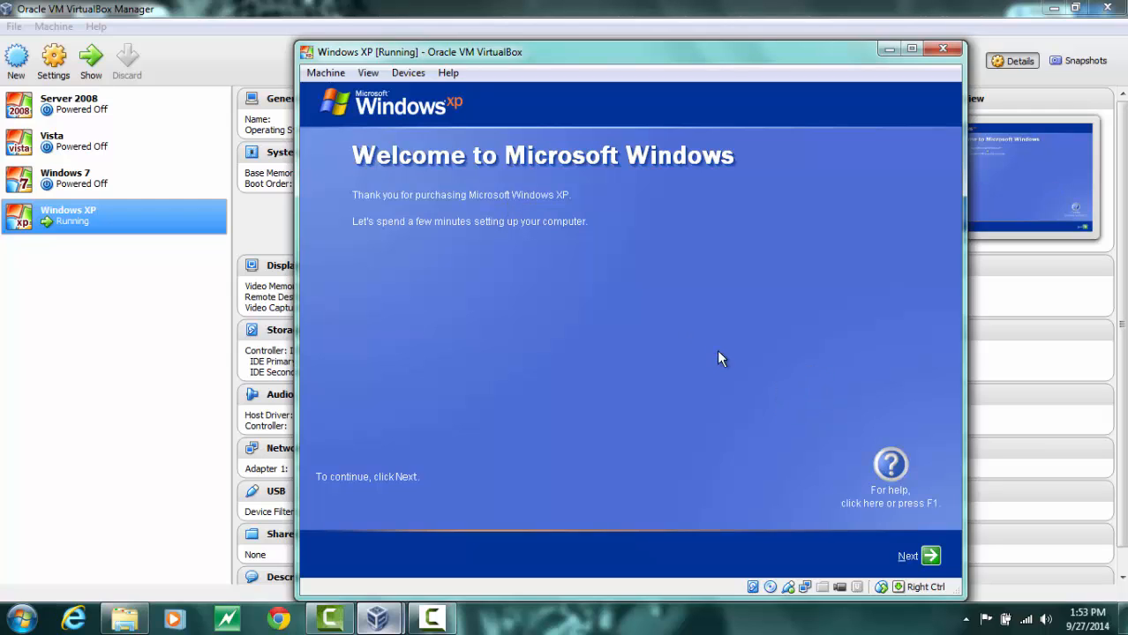
pyautogui.click(927, 557)
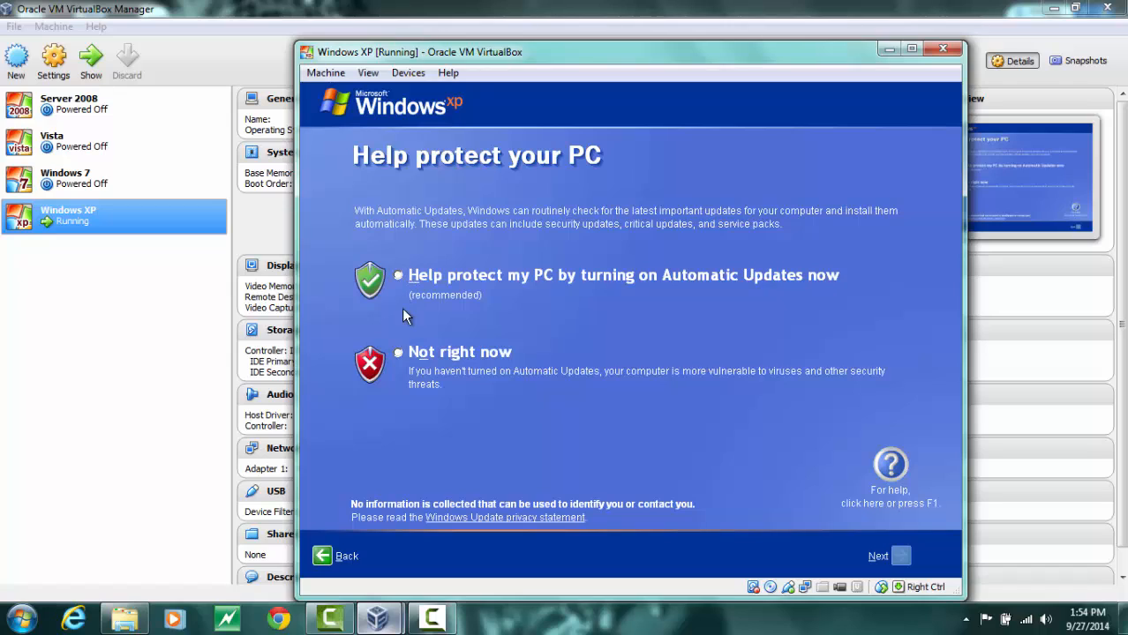
# Decline Automatic Updates for now and confirm the computer connects through a local area network
pyautogui.click(398, 353)
pyautogui.click(901, 558)
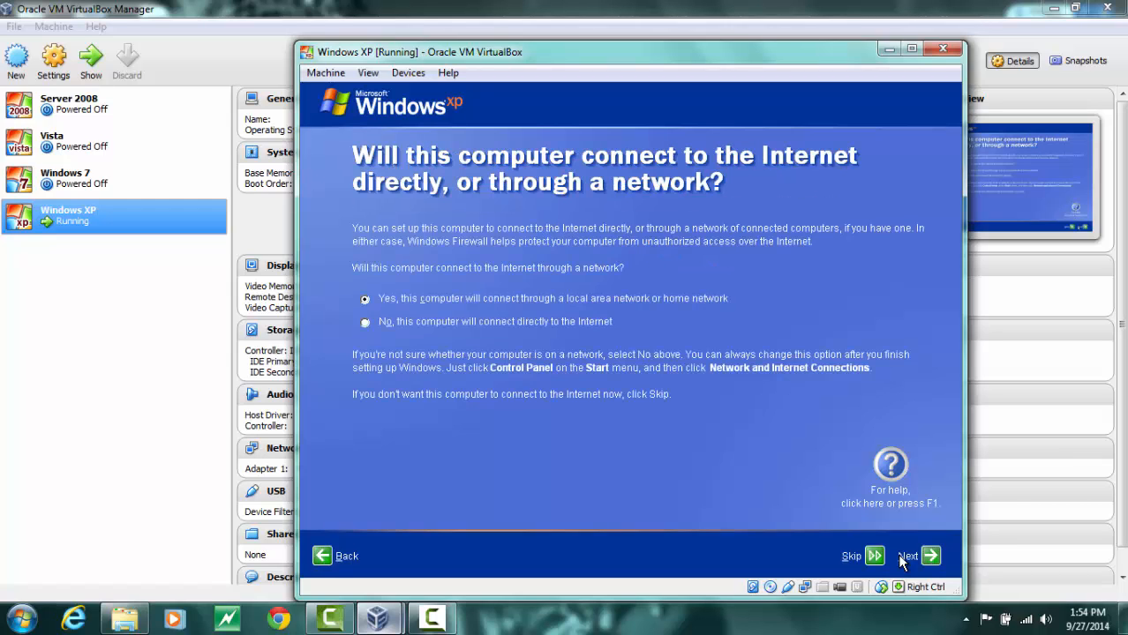
pyautogui.click(931, 556)
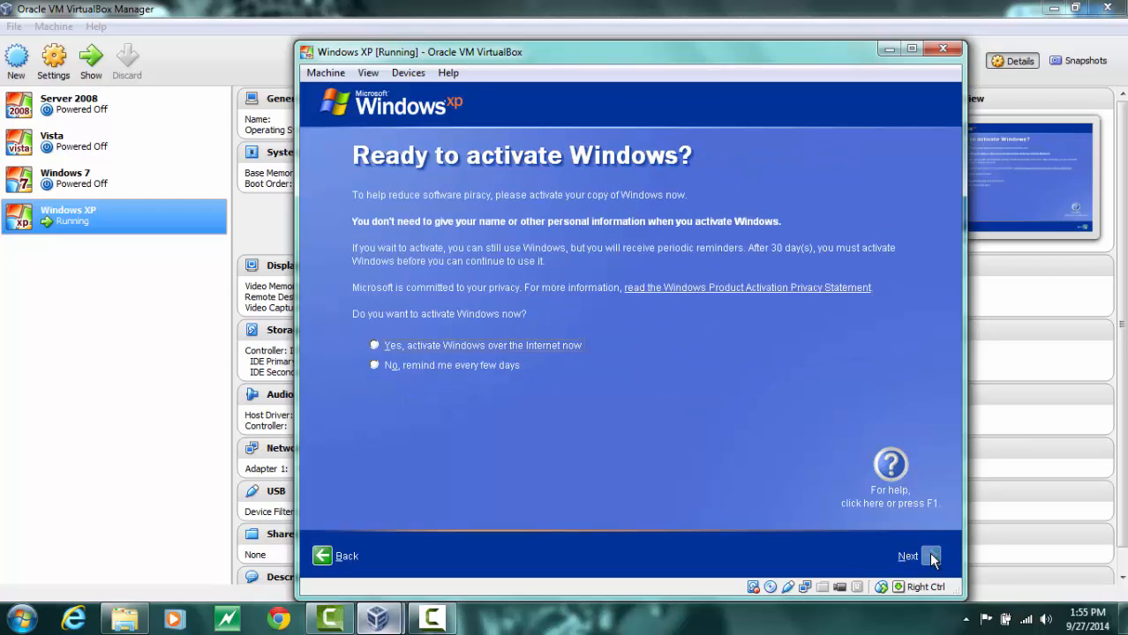
# Skip Windows activation, choosing to be reminded every few days
pyautogui.click(468, 377)
pyautogui.click(923, 556)
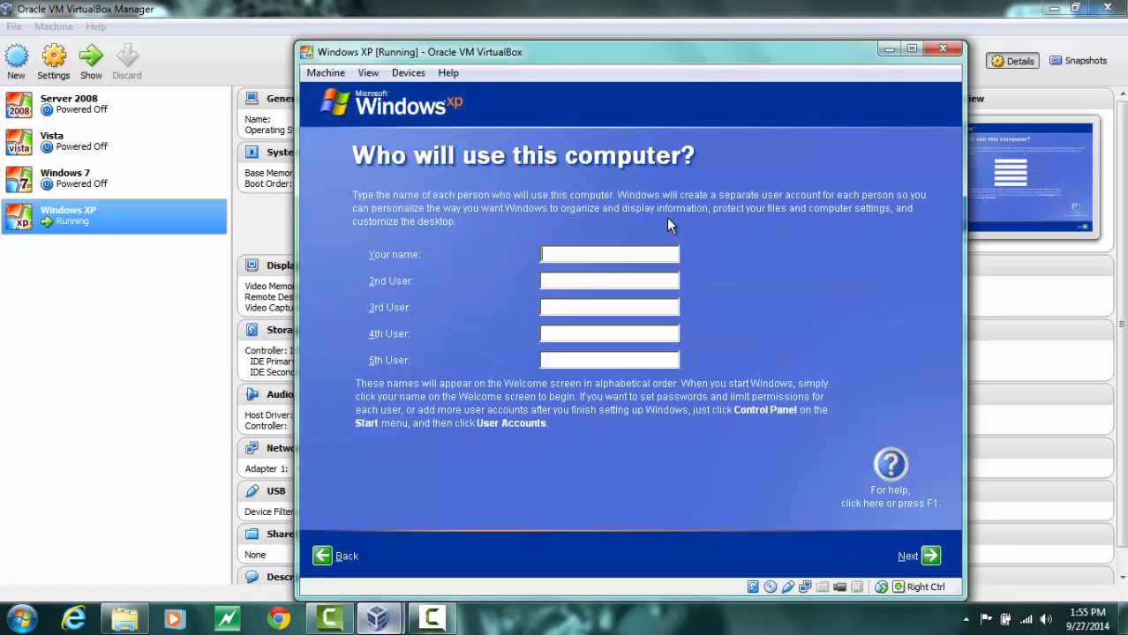
# Create a user account with the owner's first name and finish the Windows setup
pyautogui.write('aRIANNER')
pyautogui.press('BackSpace')
pyautogui.press('BackSpace')
pyautogui.press('BackSpace')
pyautogui.press('BackSpace')
pyautogui.press('BackSpace')
pyautogui.press('BackSpace')
pyautogui.press('BackSpace')
pyautogui.press('BackSpace')
pyautogui.write('Arianne')
pyautogui.click(931, 556)
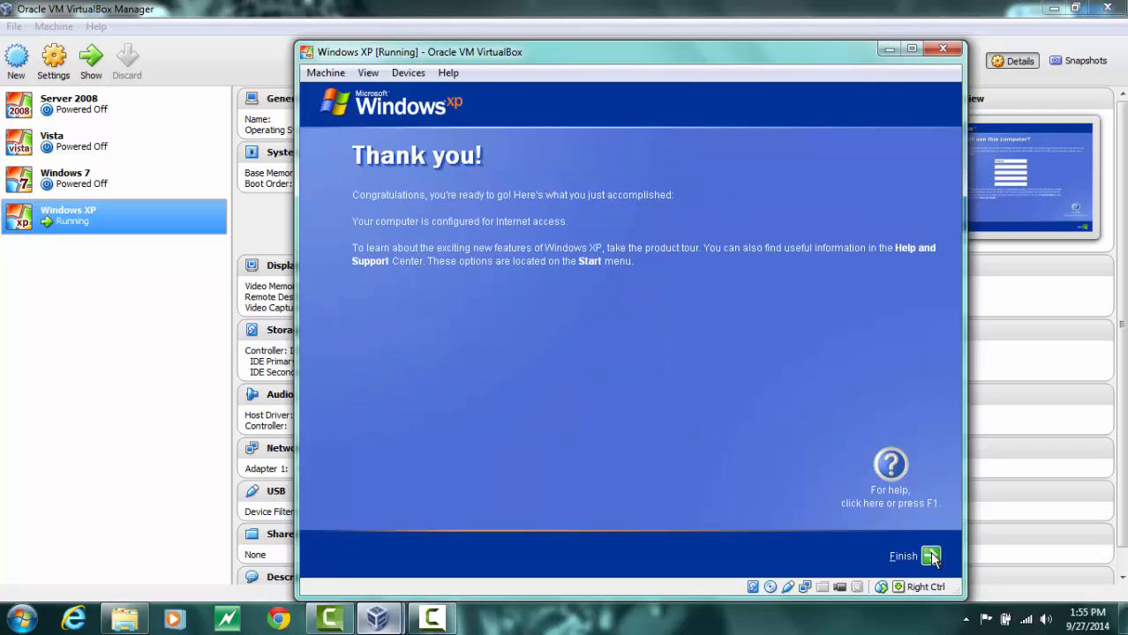
pyautogui.click(931, 556)
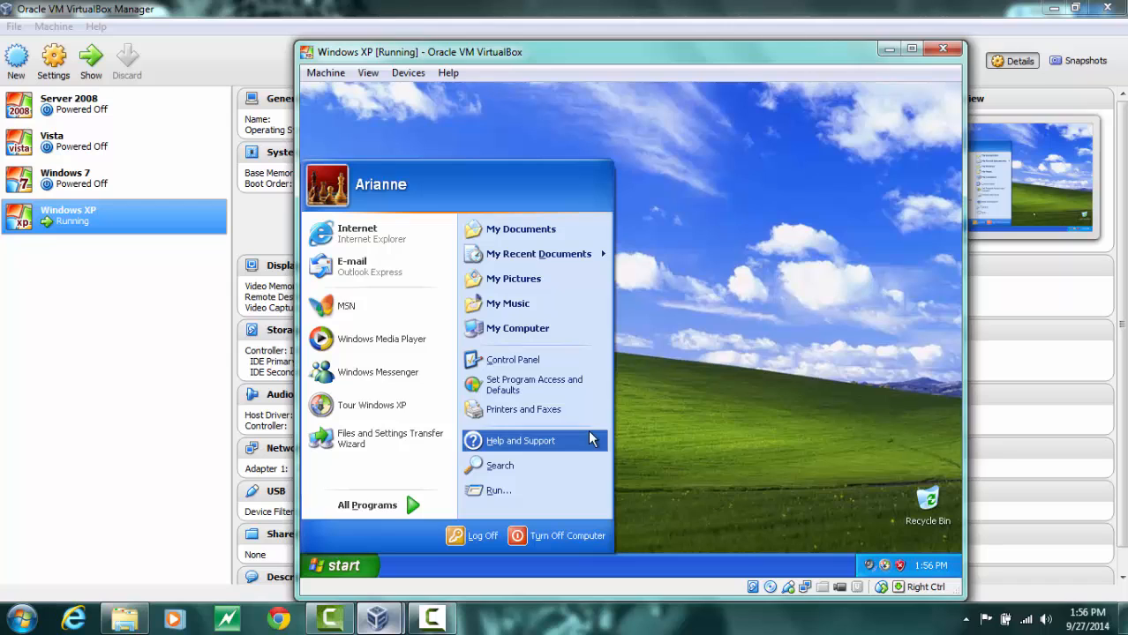
# Open the Local Area Connection properties through the Control Panel's network connections
pyautogui.click(517, 365)
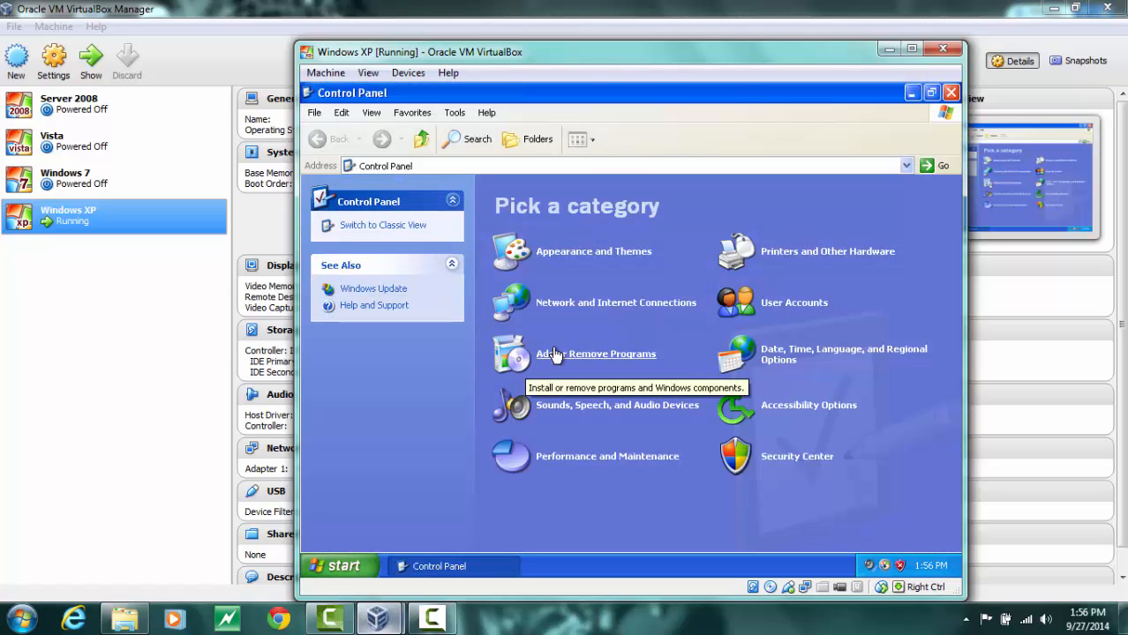
pyautogui.click(588, 304)
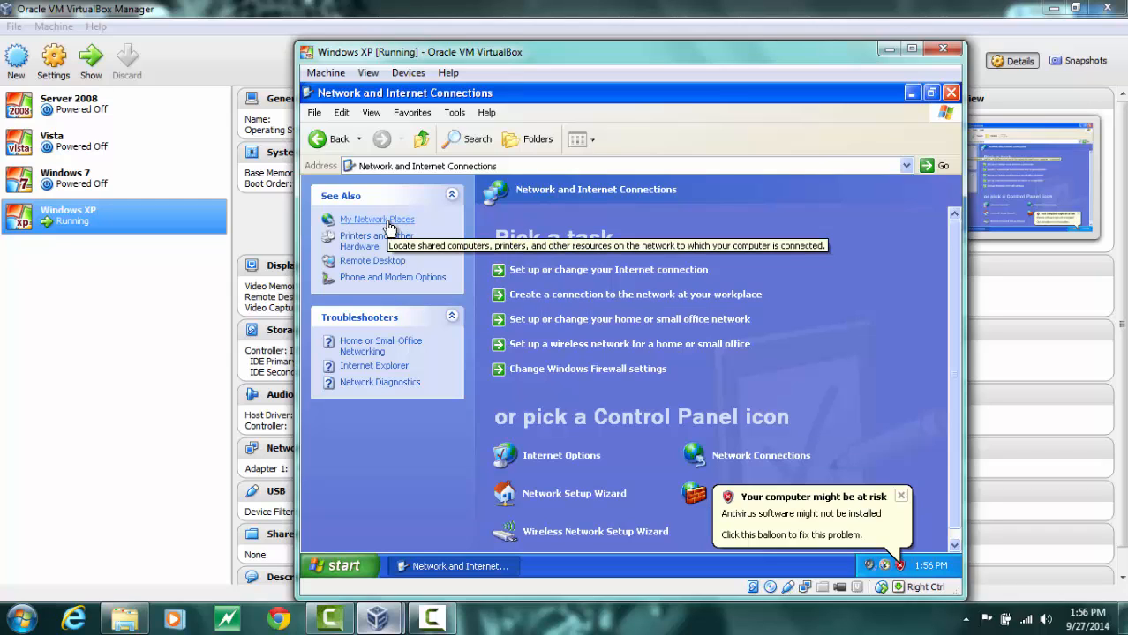
pyautogui.click(761, 456)
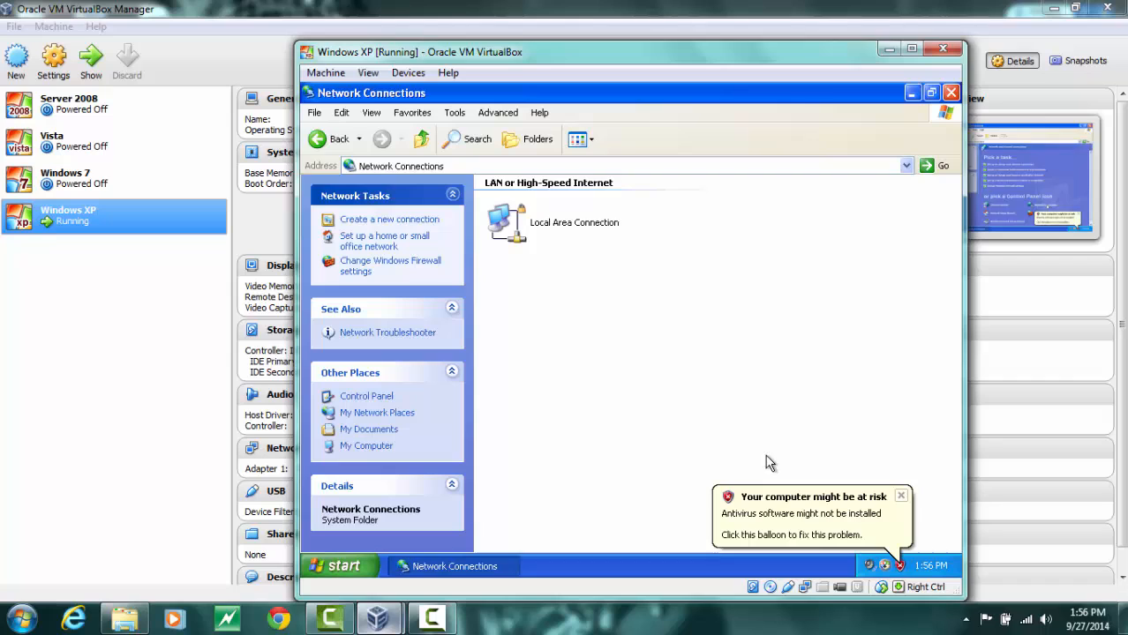
pyautogui.rightClick(561, 237)
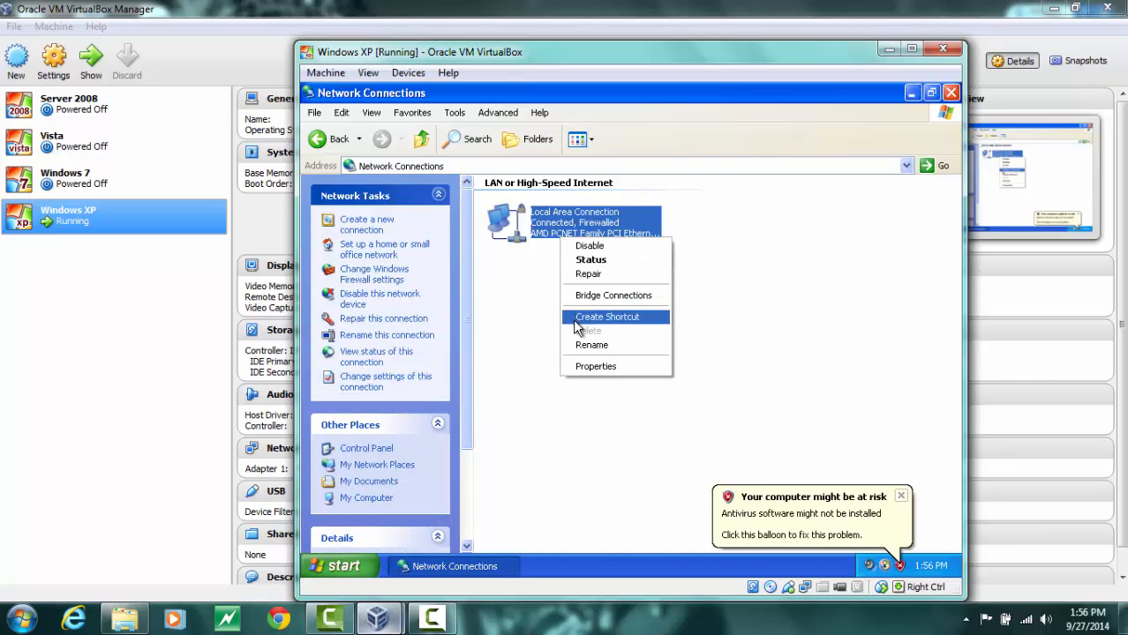
pyautogui.click(584, 369)
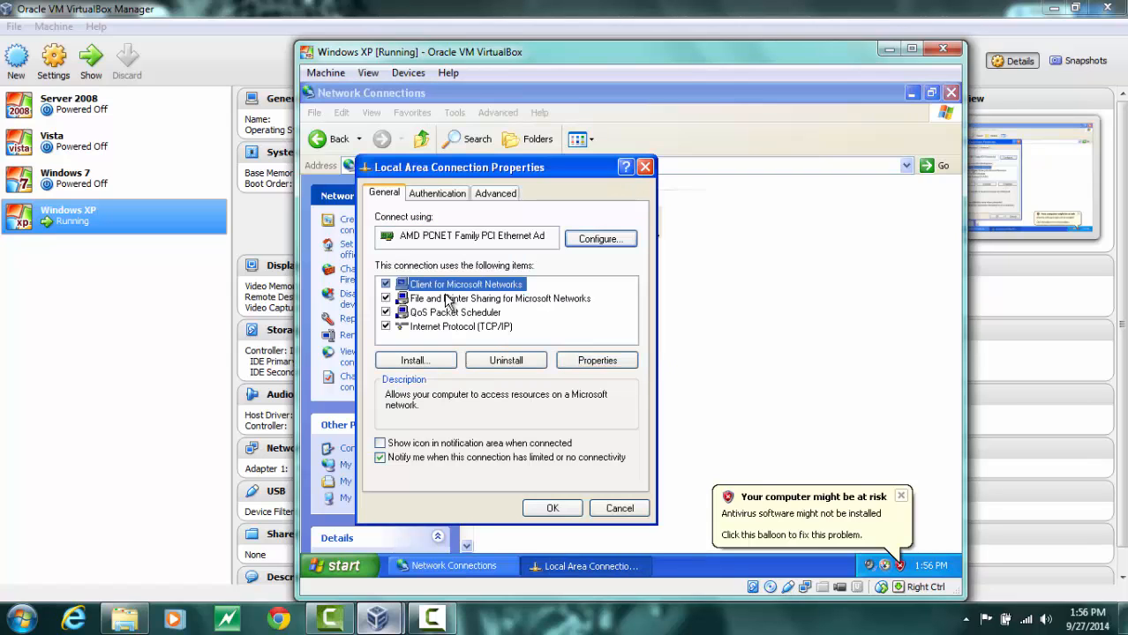
# Give TCP/IP static IP 192.168.0.4, subnet mask 255.255.255.0, gateway 192.168.0.1 and preferred DNS 192.168.0.1
pyautogui.click(450, 326)
pyautogui.click(616, 363)
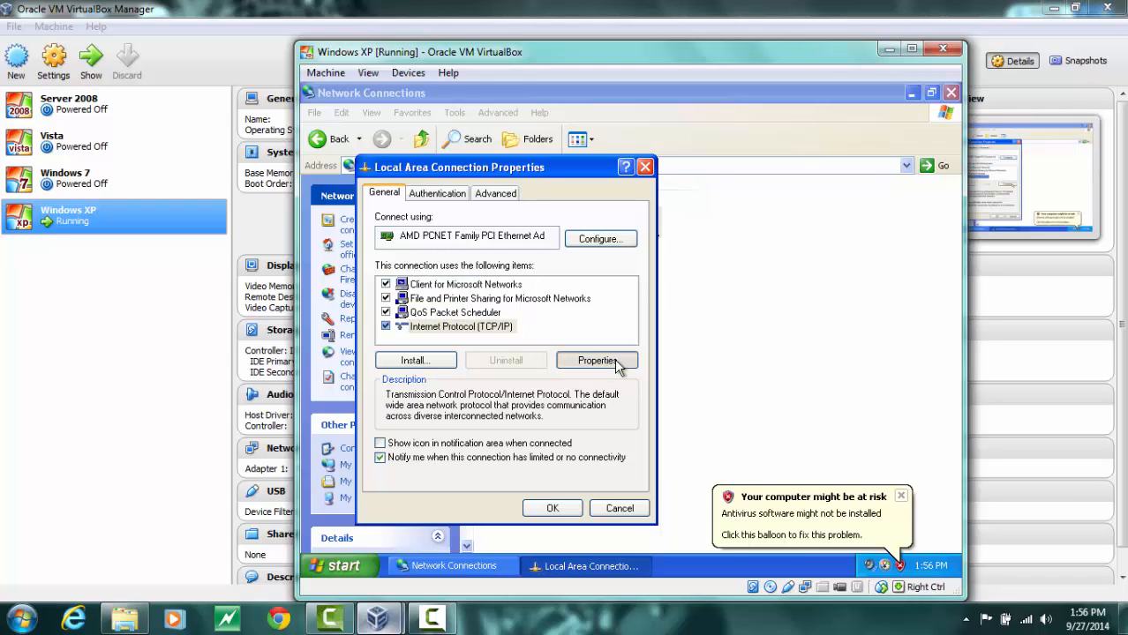
pyautogui.click(444, 306)
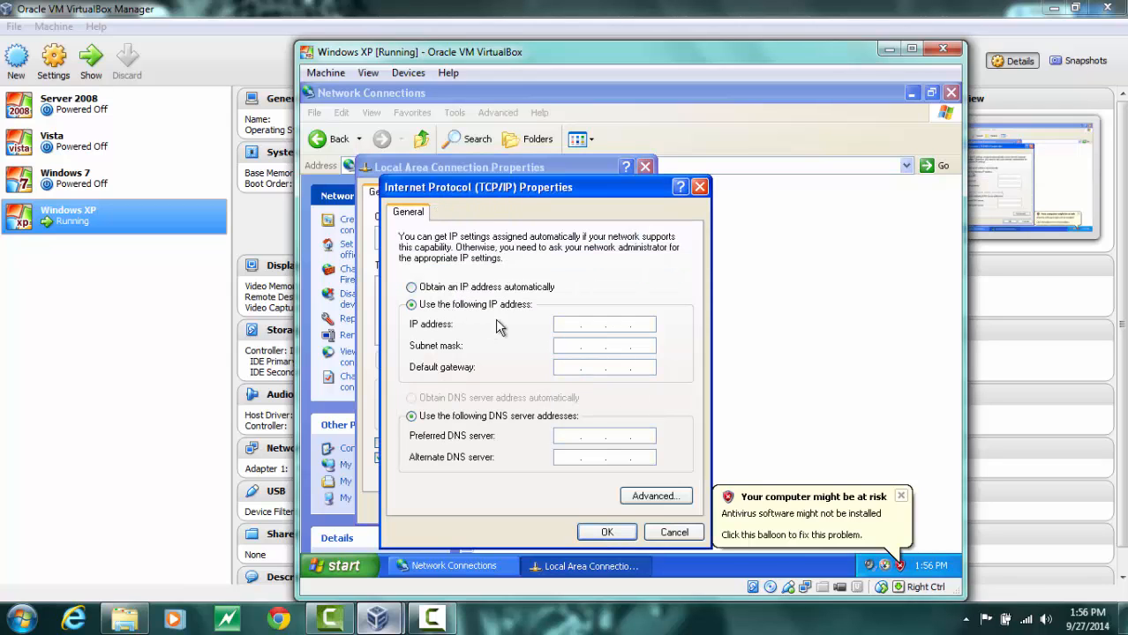
pyautogui.click(557, 326)
pyautogui.press('Tab')
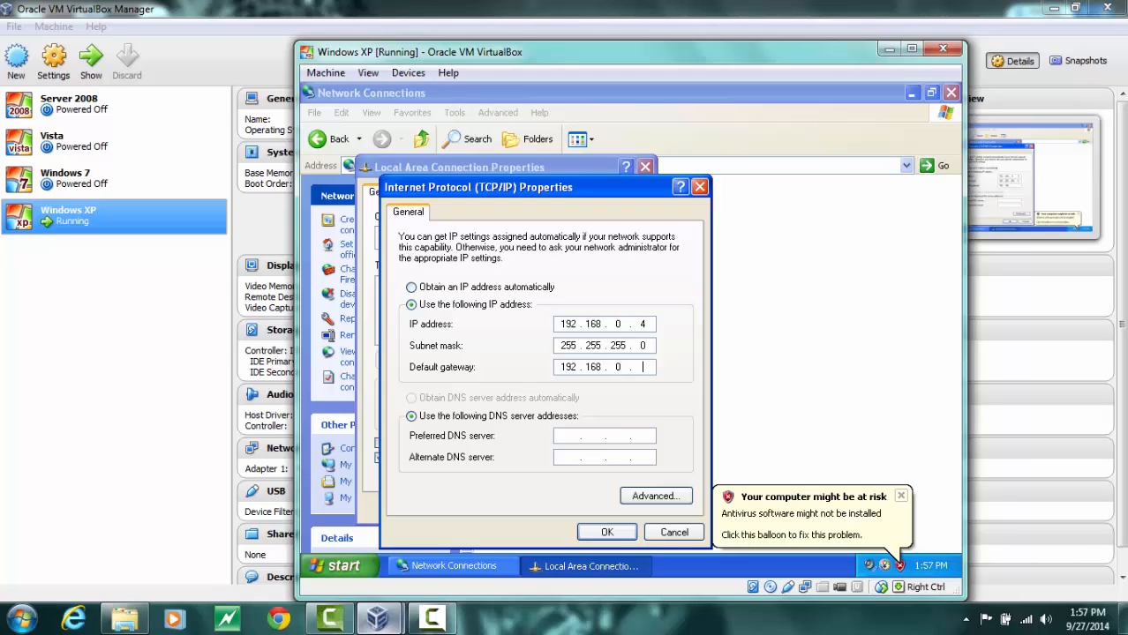
pyautogui.write('1')
pyautogui.press('Tab')
pyautogui.press('Tab')
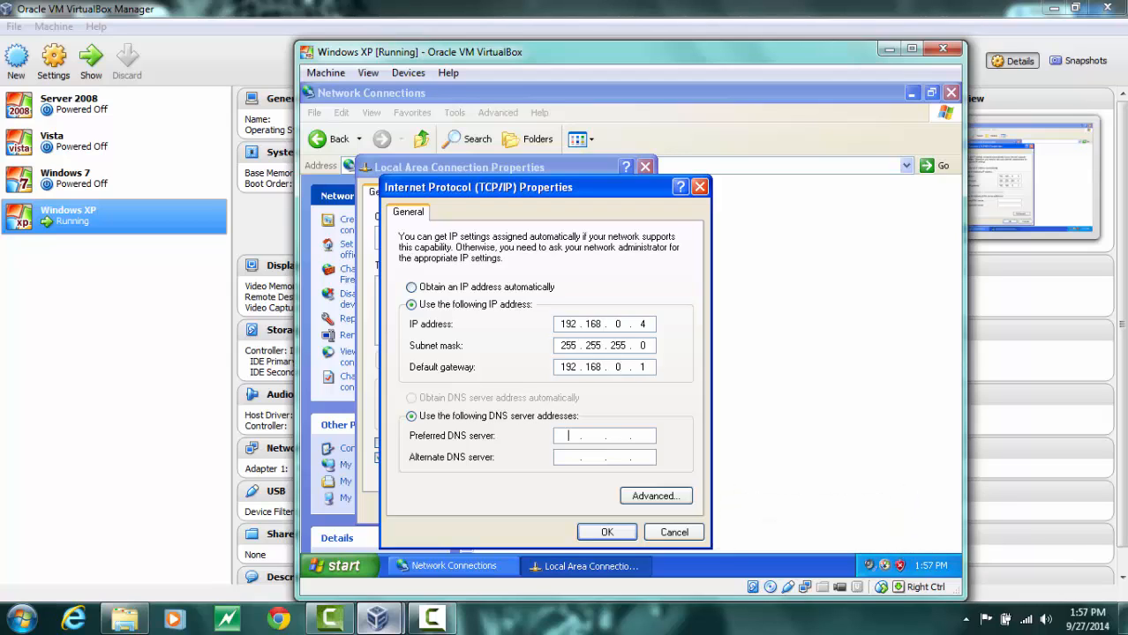
pyautogui.write('192 . 1')
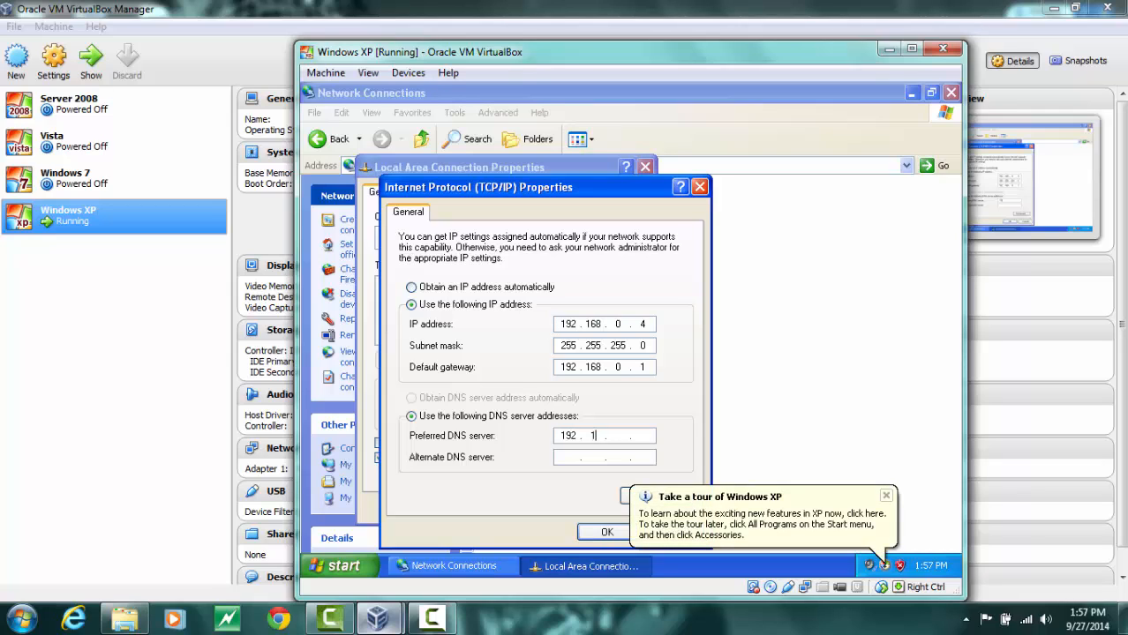
pyautogui.write('68')
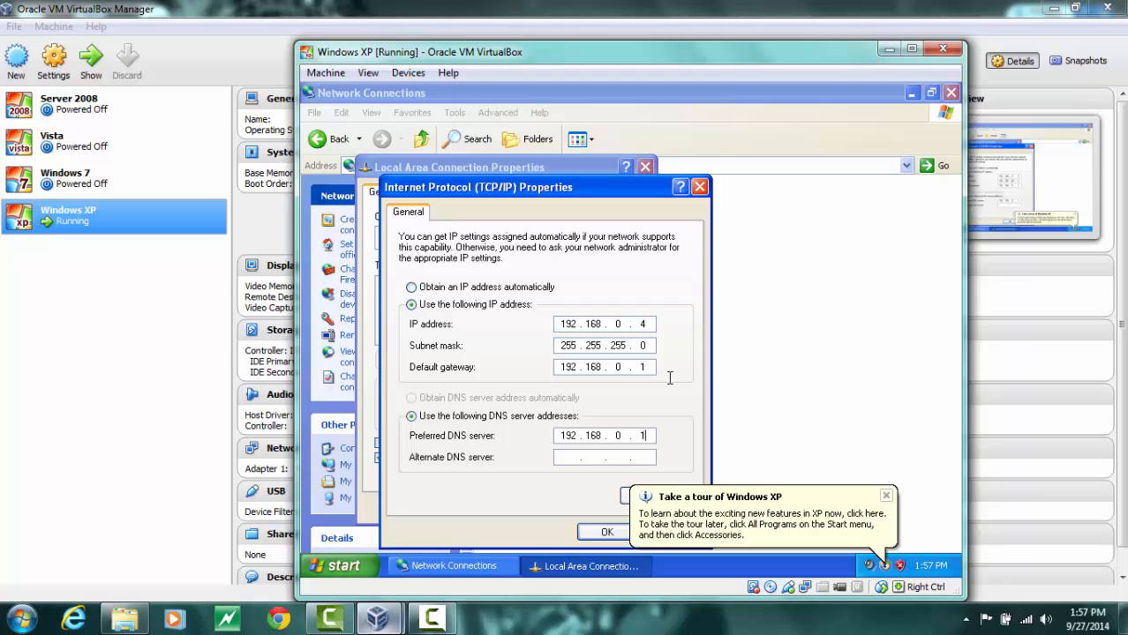
pyautogui.click(887, 500)
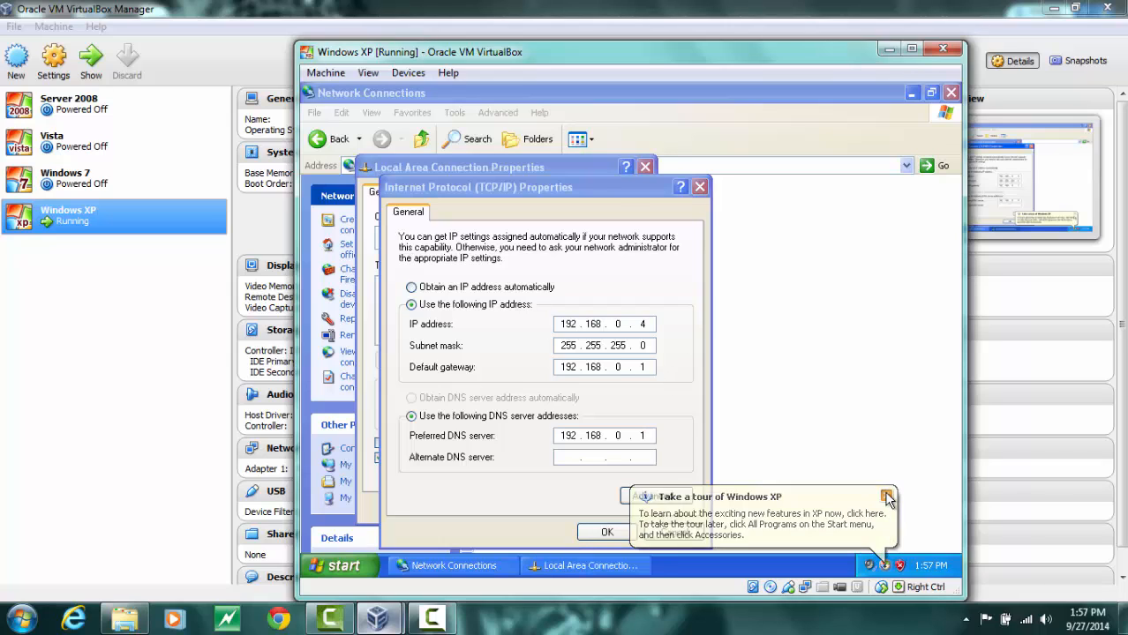
pyautogui.click(609, 522)
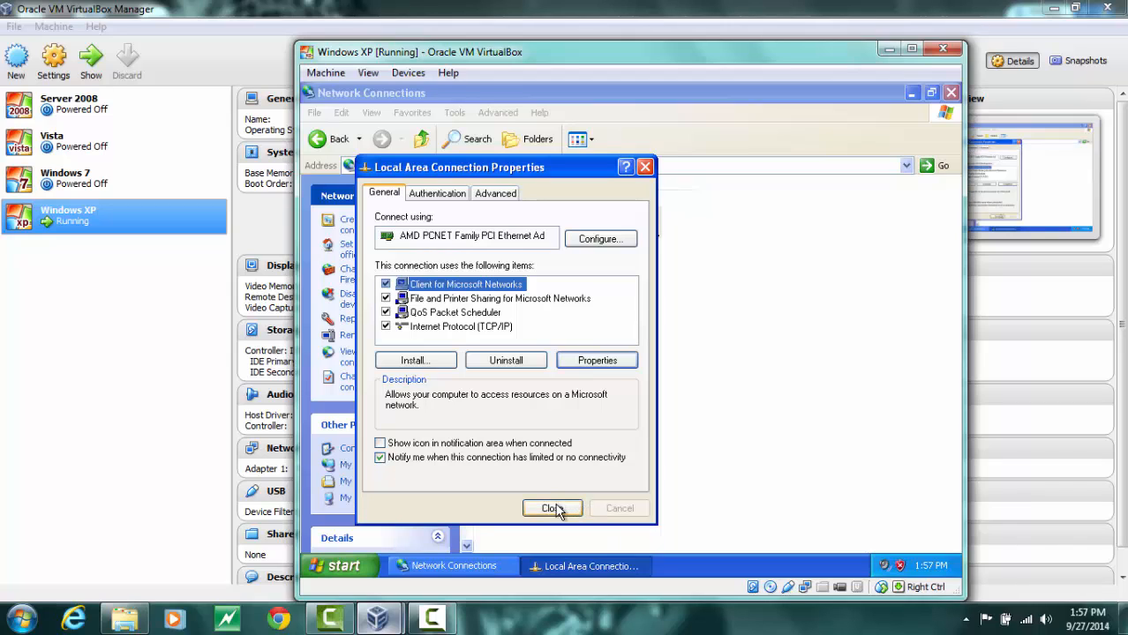
pyautogui.click(557, 508)
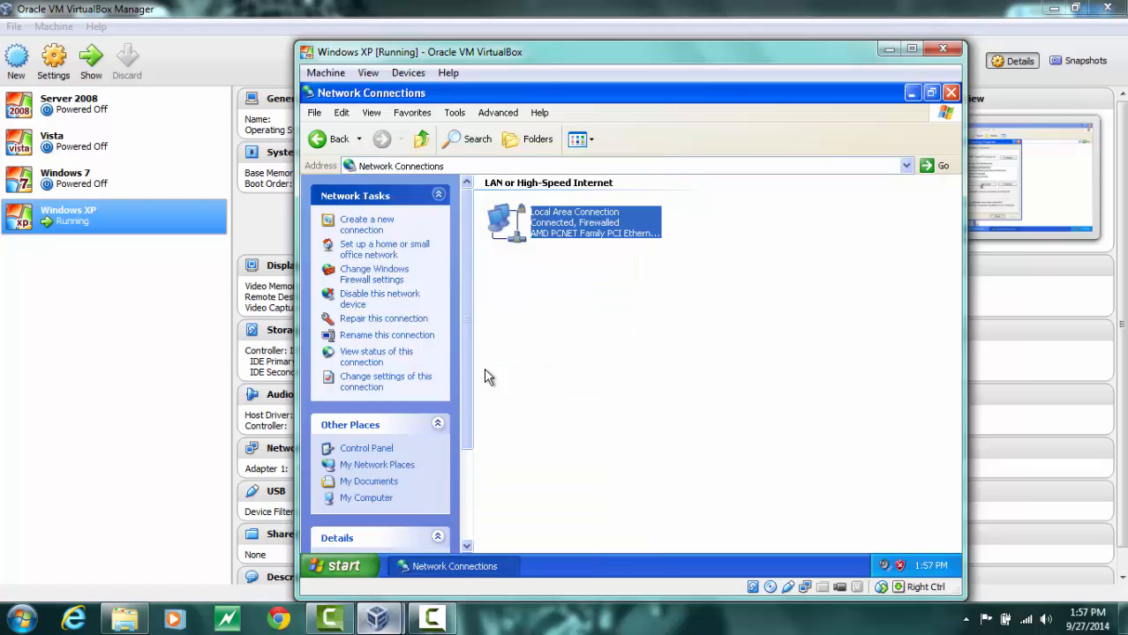
# Allow Remote Desktop as a Windows Firewall exception and close the Network Connections window
pyautogui.click(373, 274)
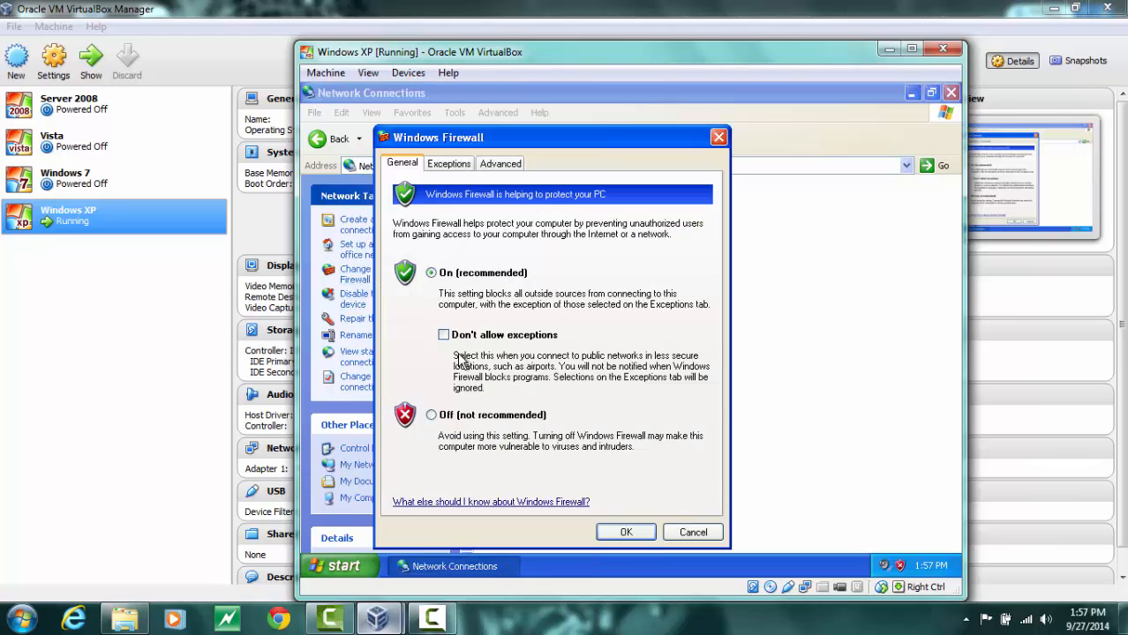
pyautogui.click(441, 166)
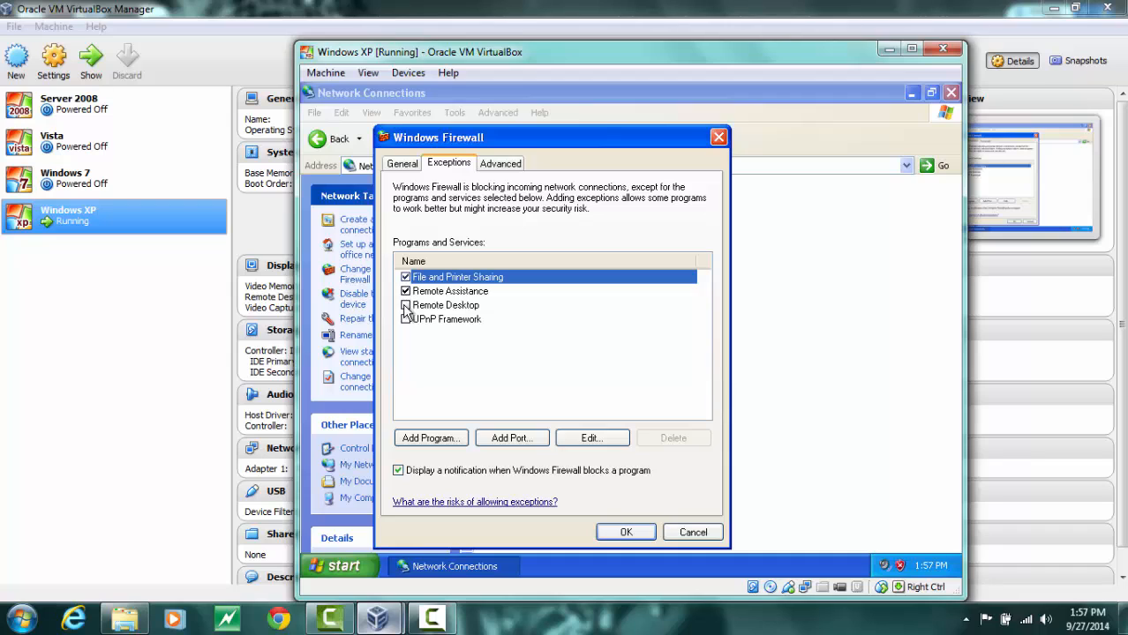
pyautogui.click(405, 306)
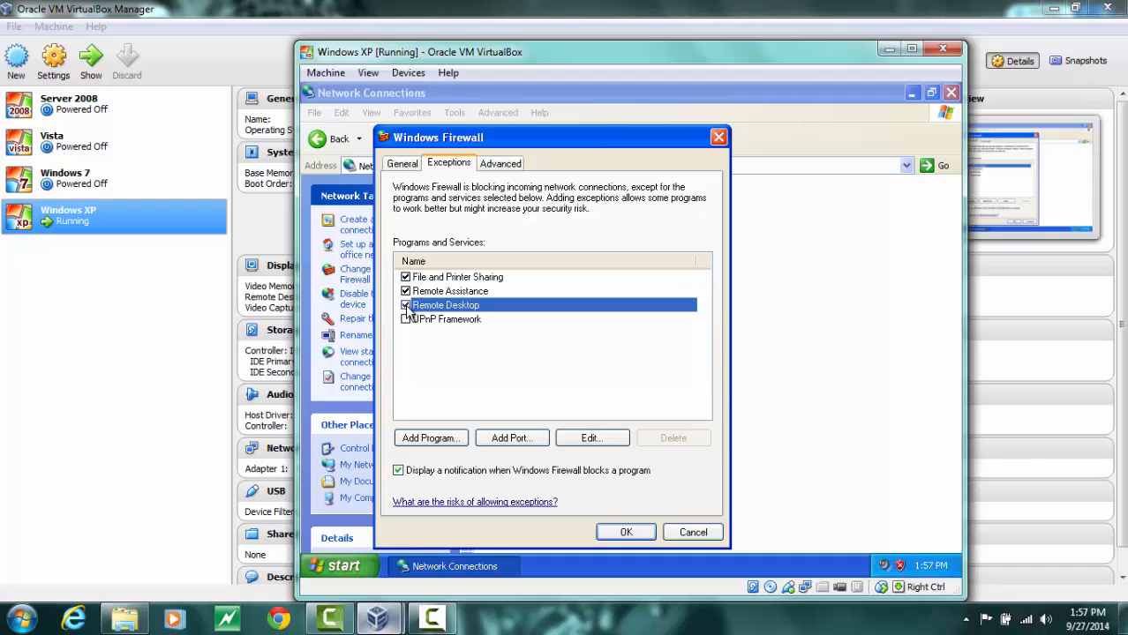
pyautogui.click(498, 166)
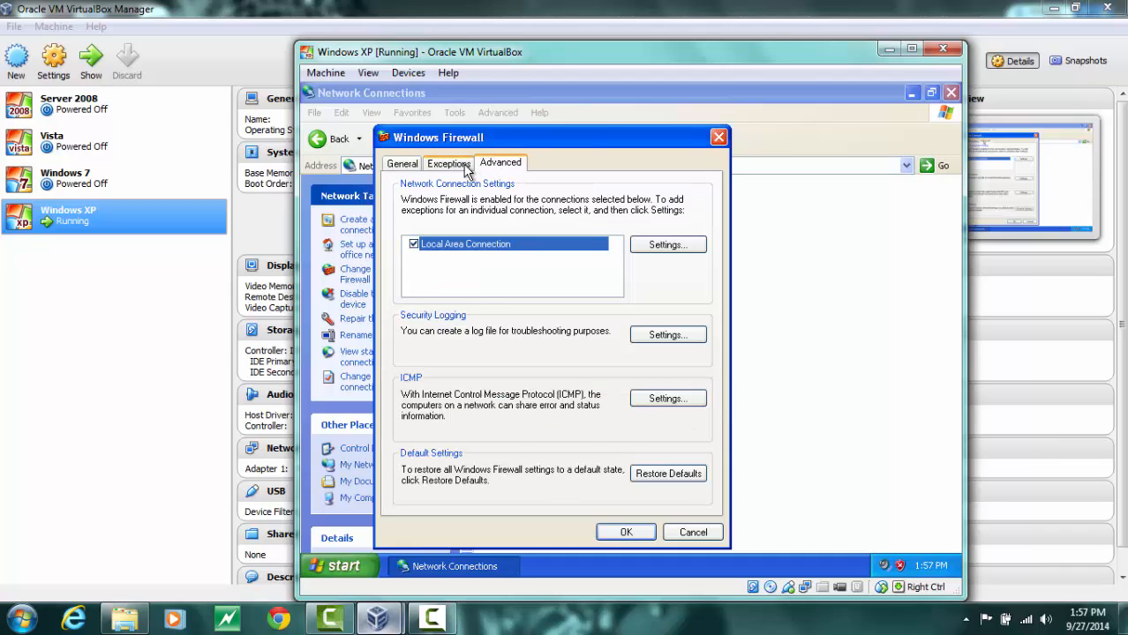
pyautogui.click(465, 168)
pyautogui.click(622, 532)
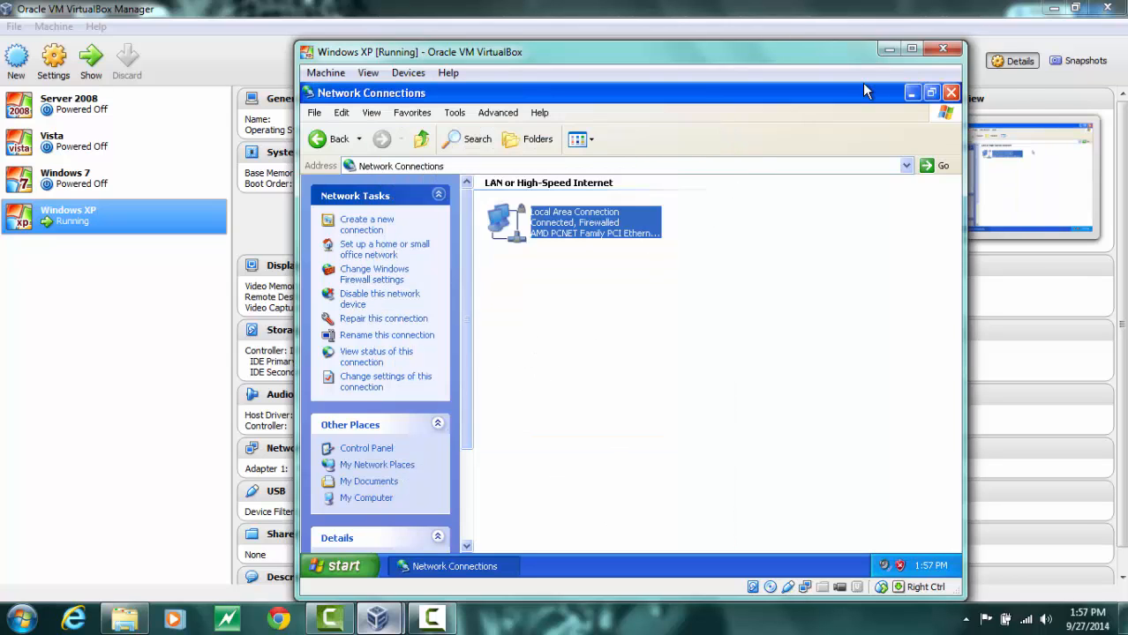
pyautogui.click(950, 93)
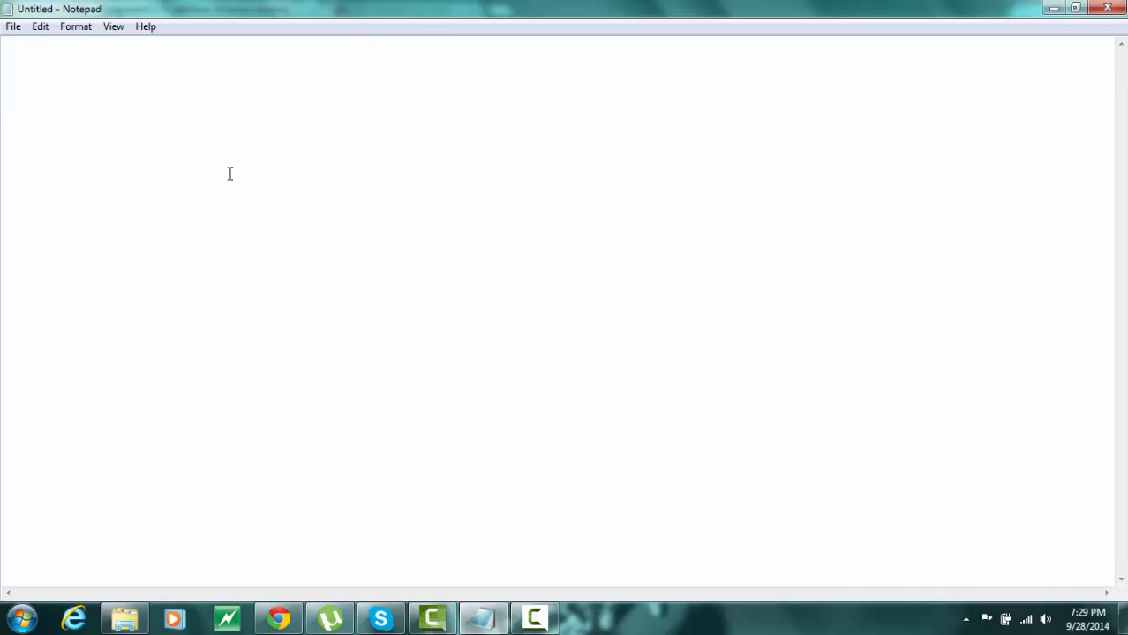
# Switch to Notepad and write THANKS FOR WATCHING
pyautogui.write('THANKS ')
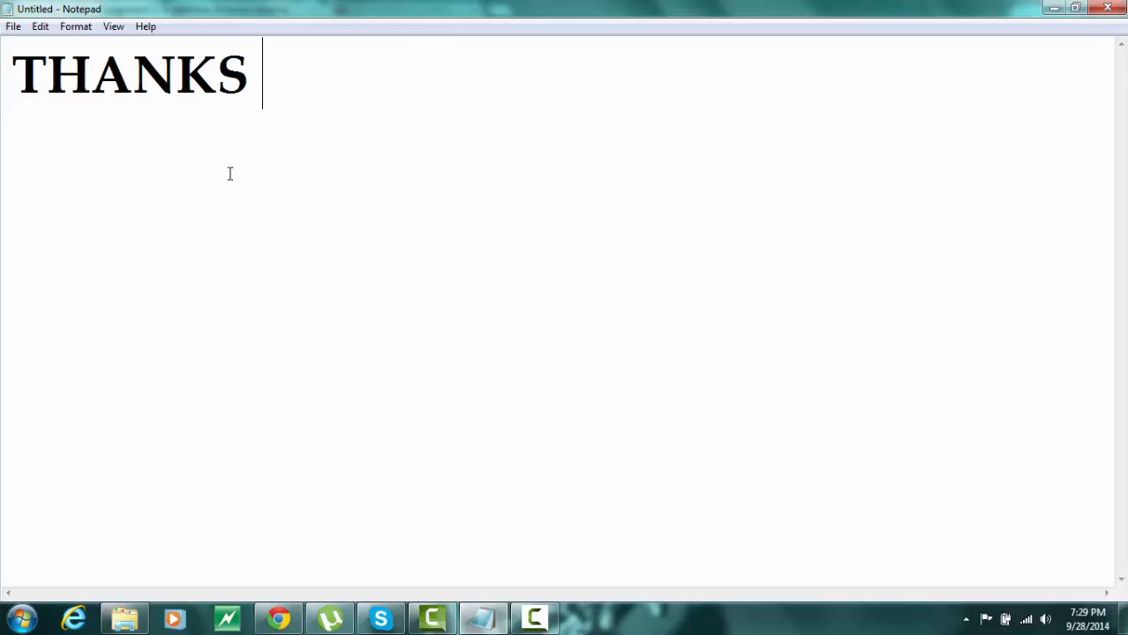
pyautogui.write('FOR WATCHING')
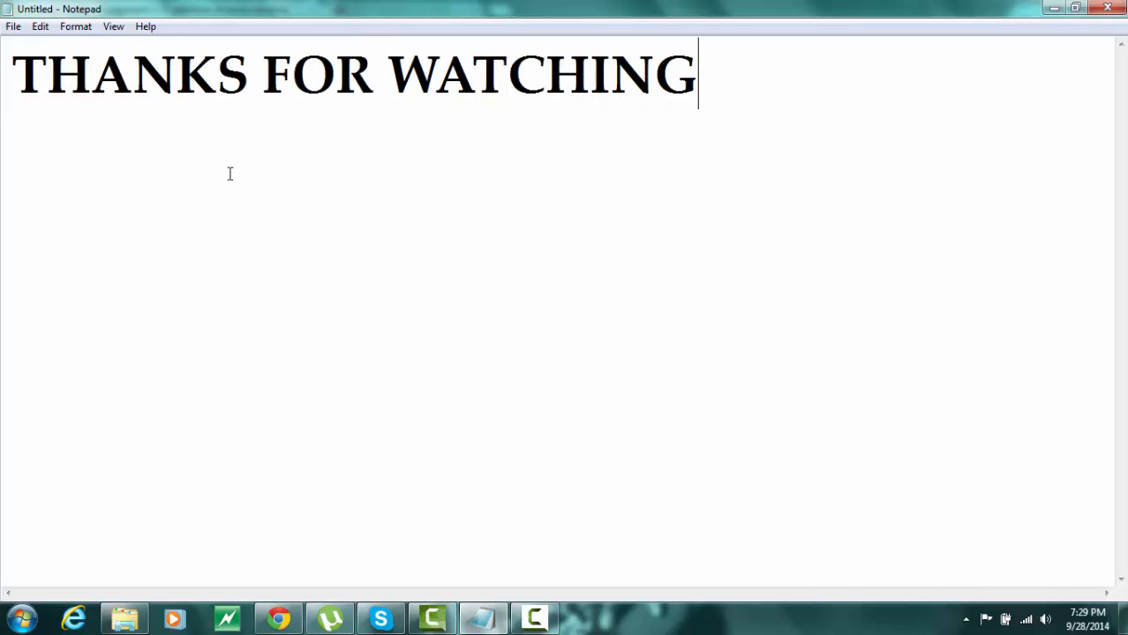